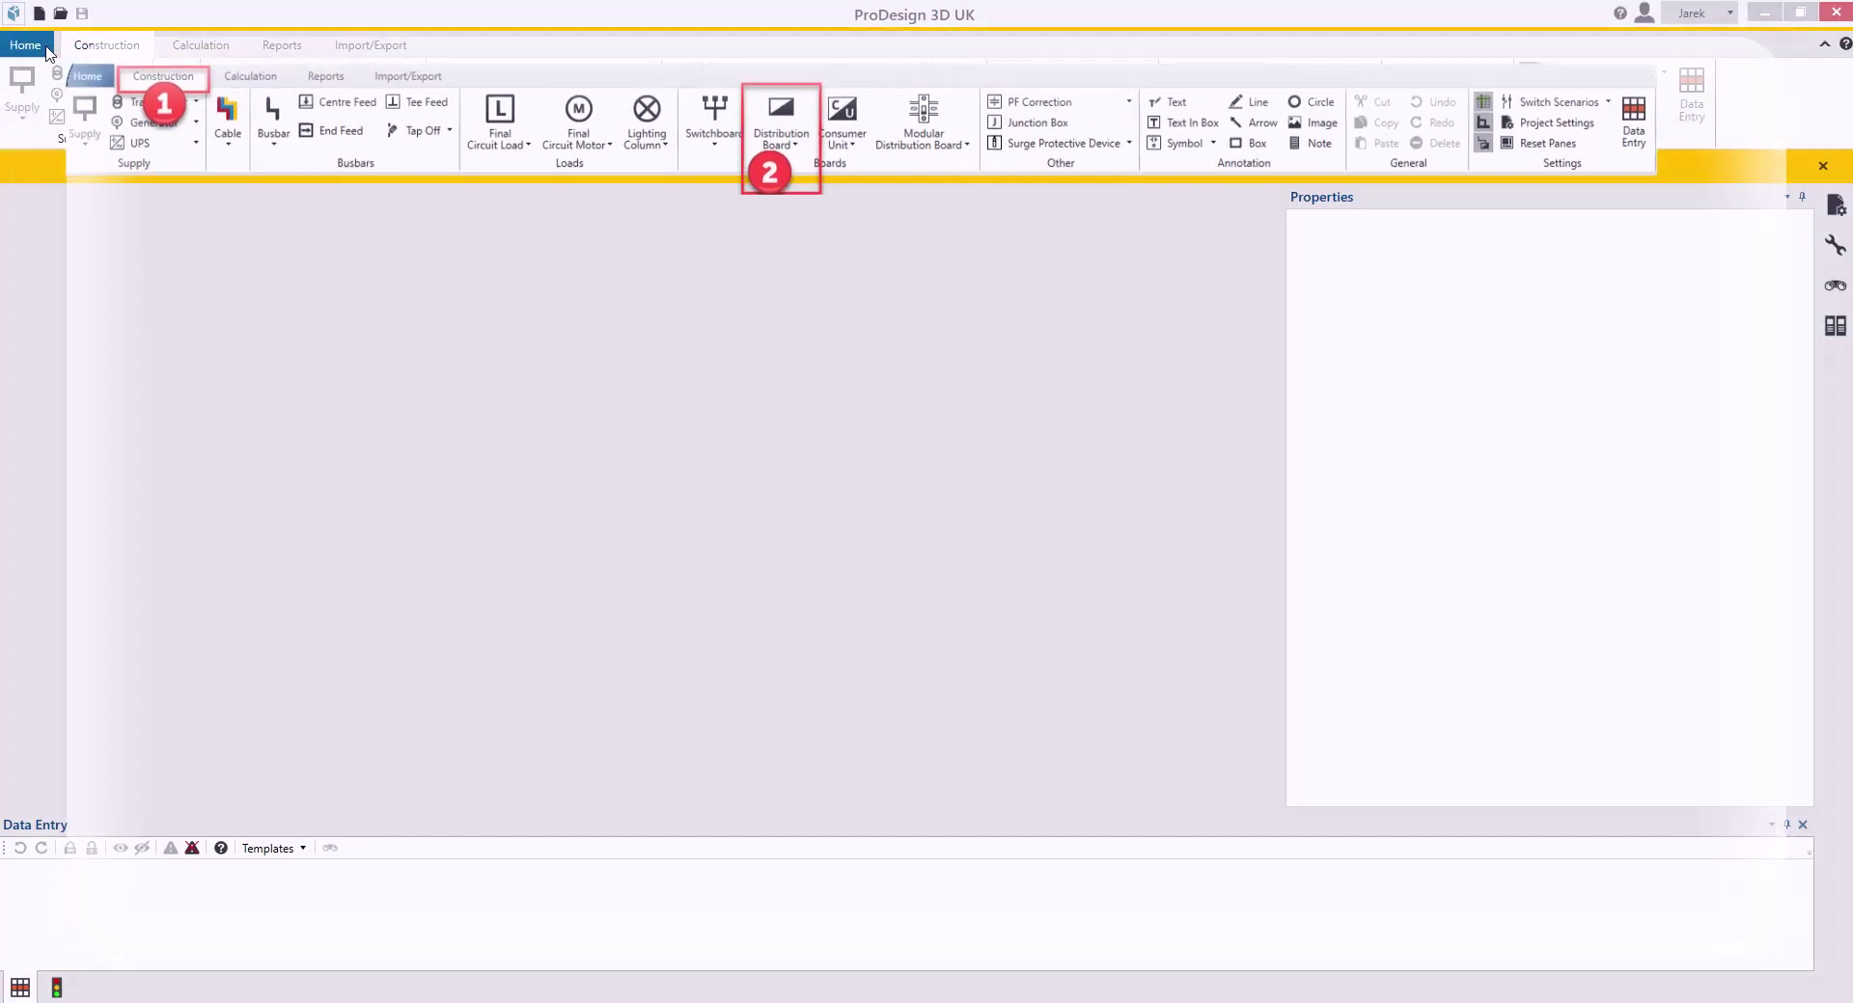
- Create a new project, Untitled2.p18x, from the UK Projects template
click(46, 48)
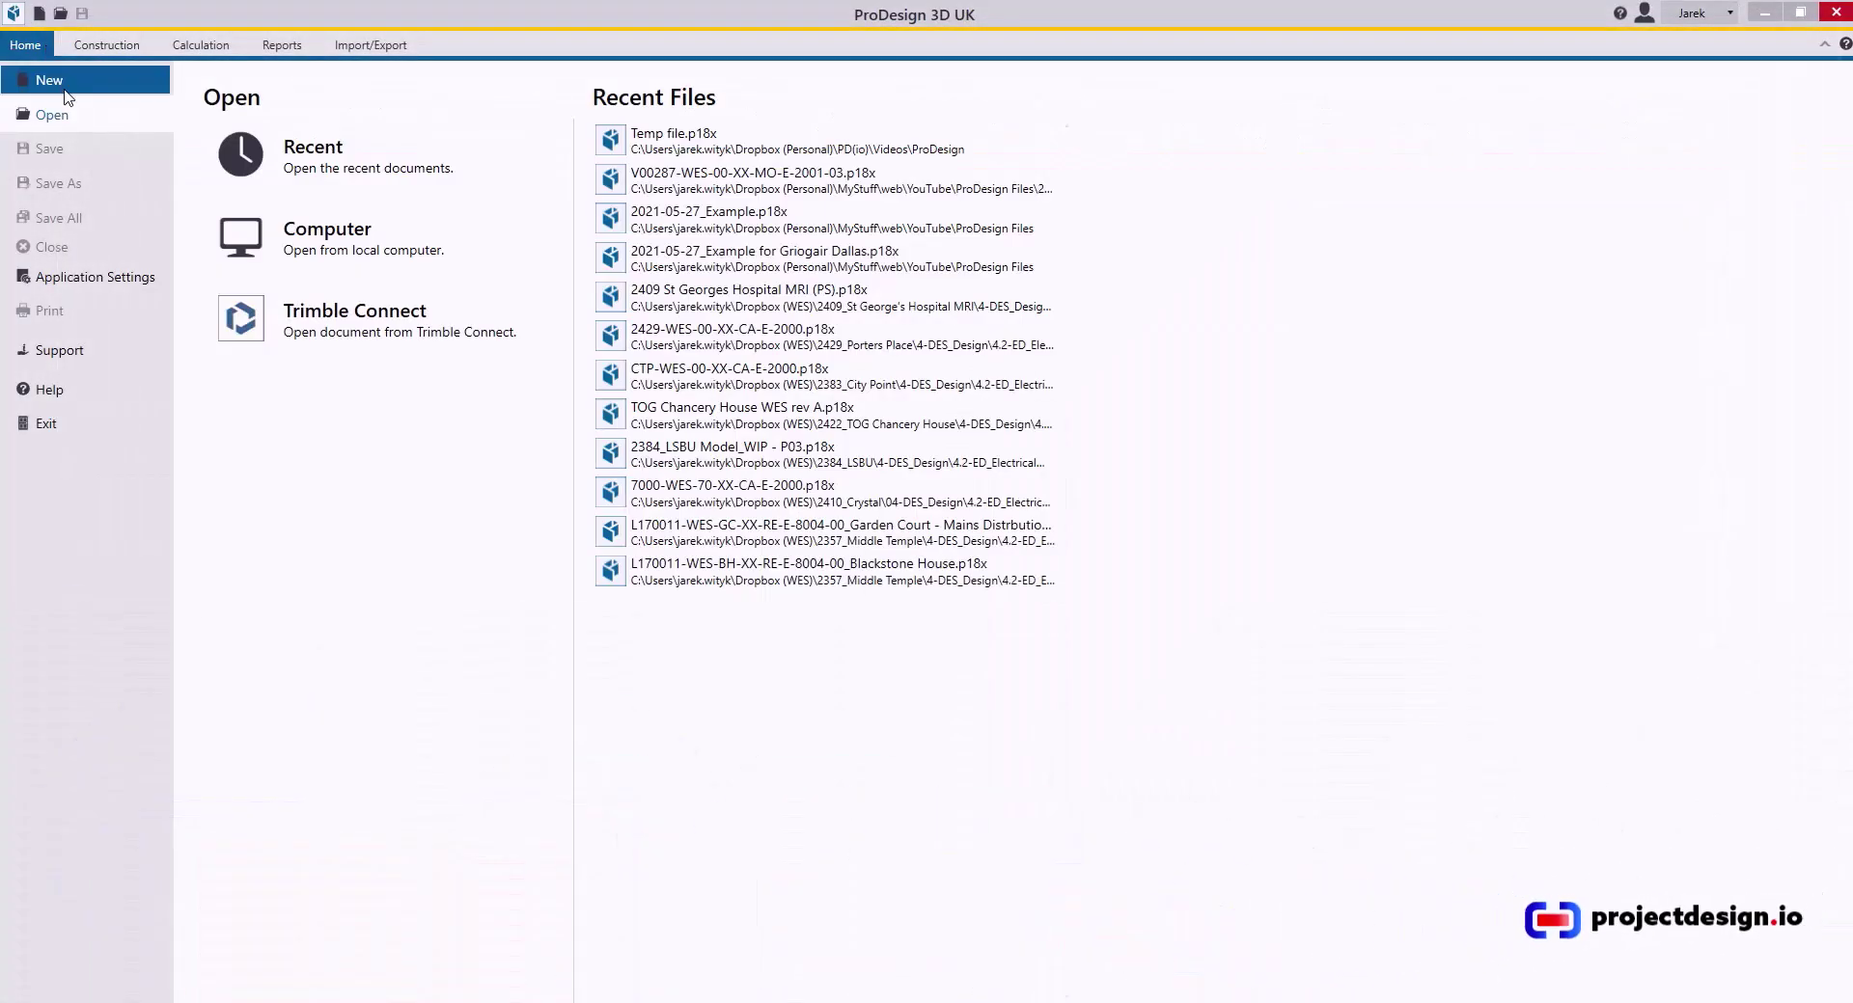
click(66, 95)
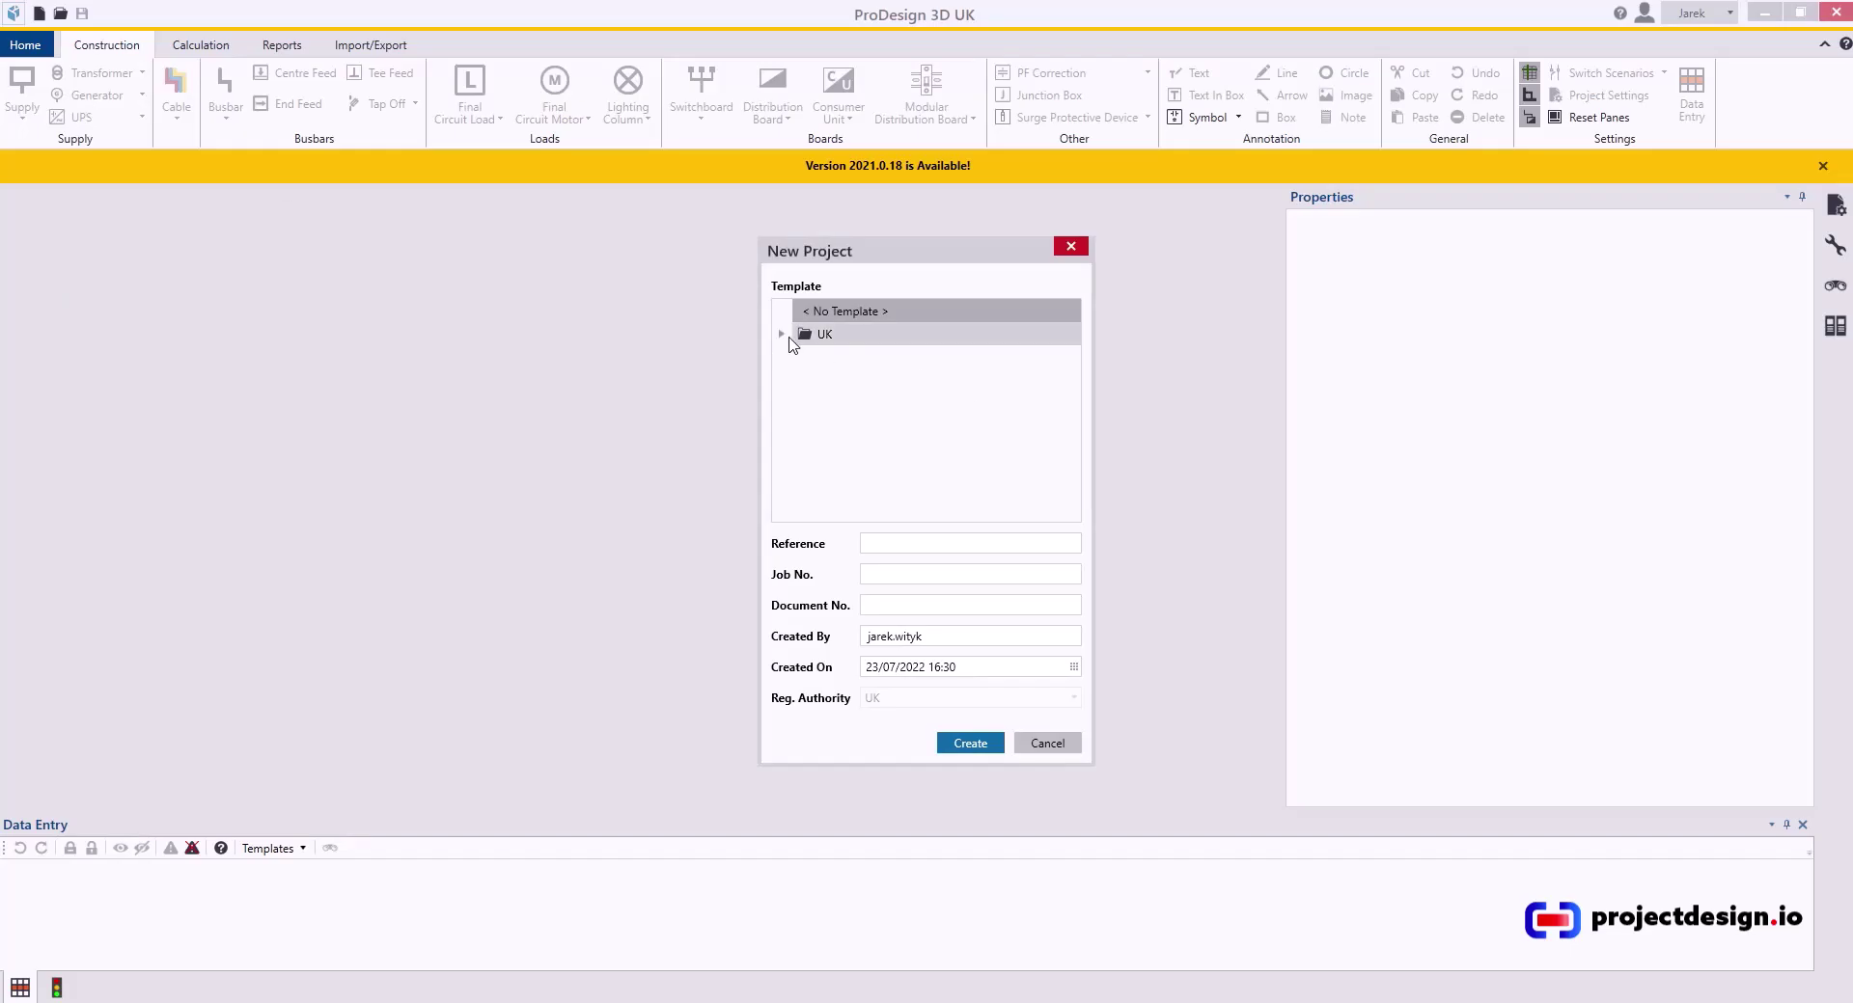
click(783, 337)
double_click(799, 356)
- Place TPN distribution boards DB-1 and DB-2 side by side above busbar Sb-1
click(772, 111)
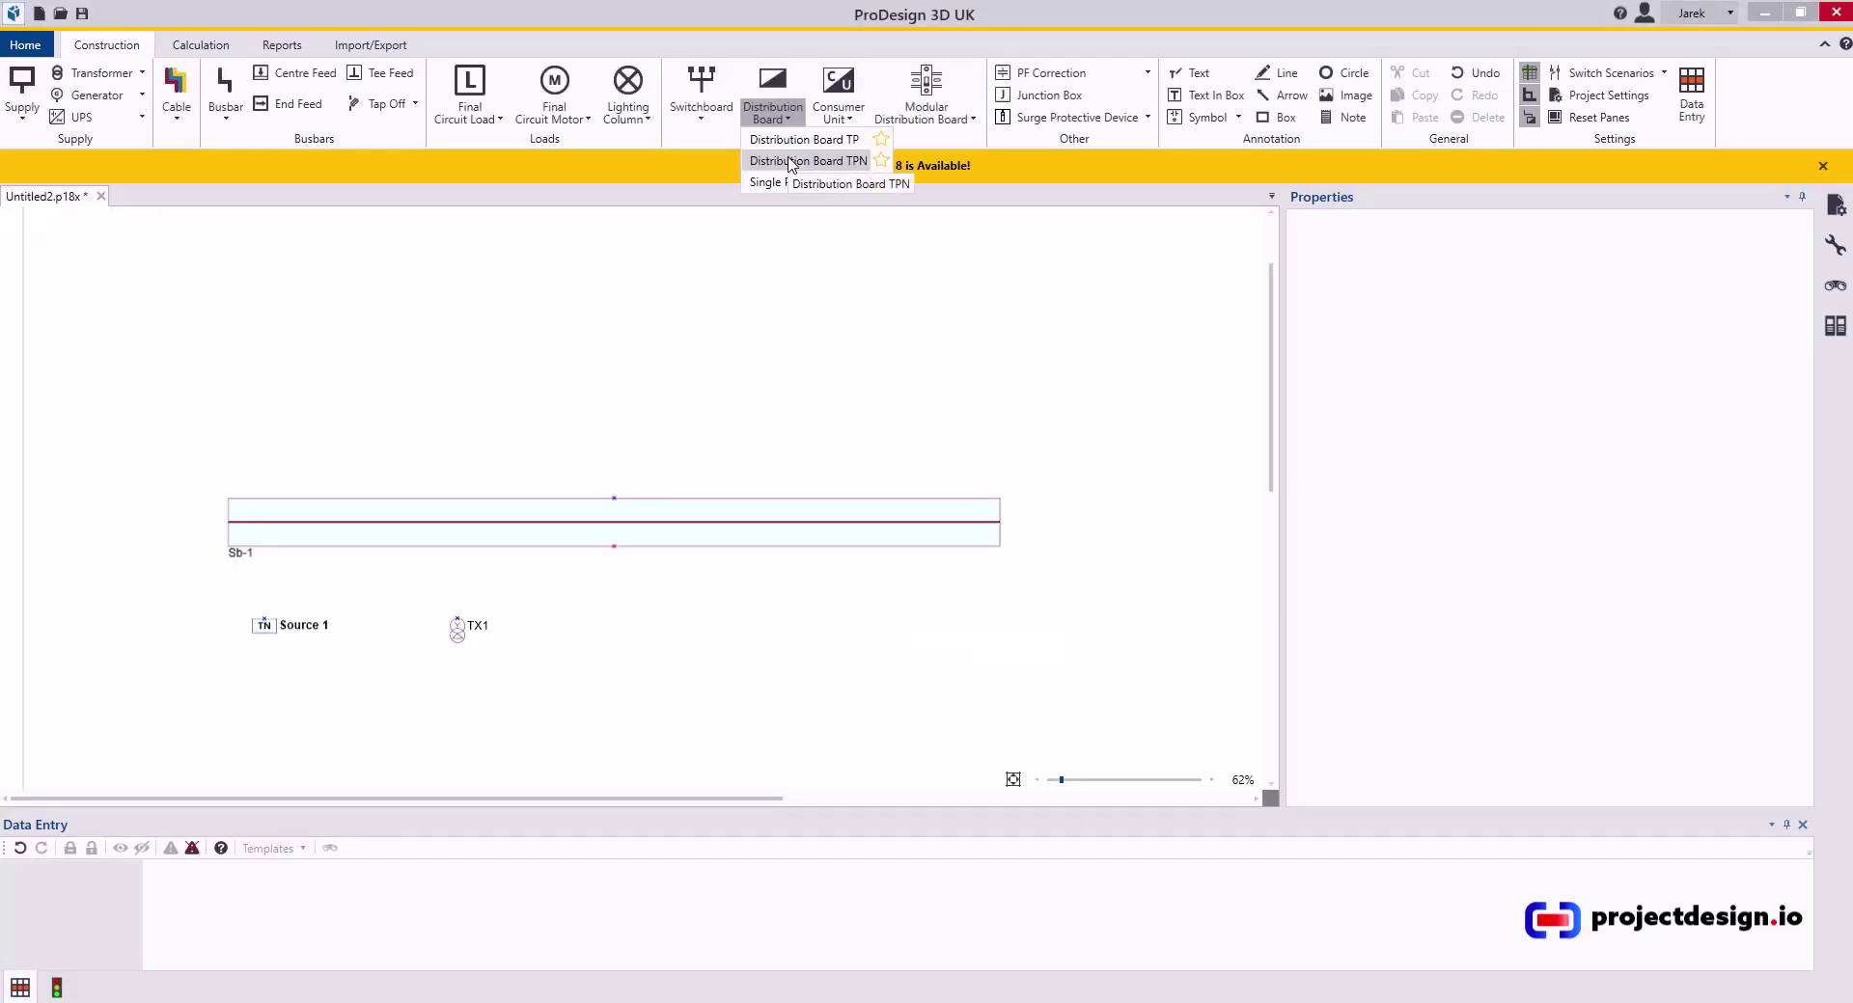
click(788, 161)
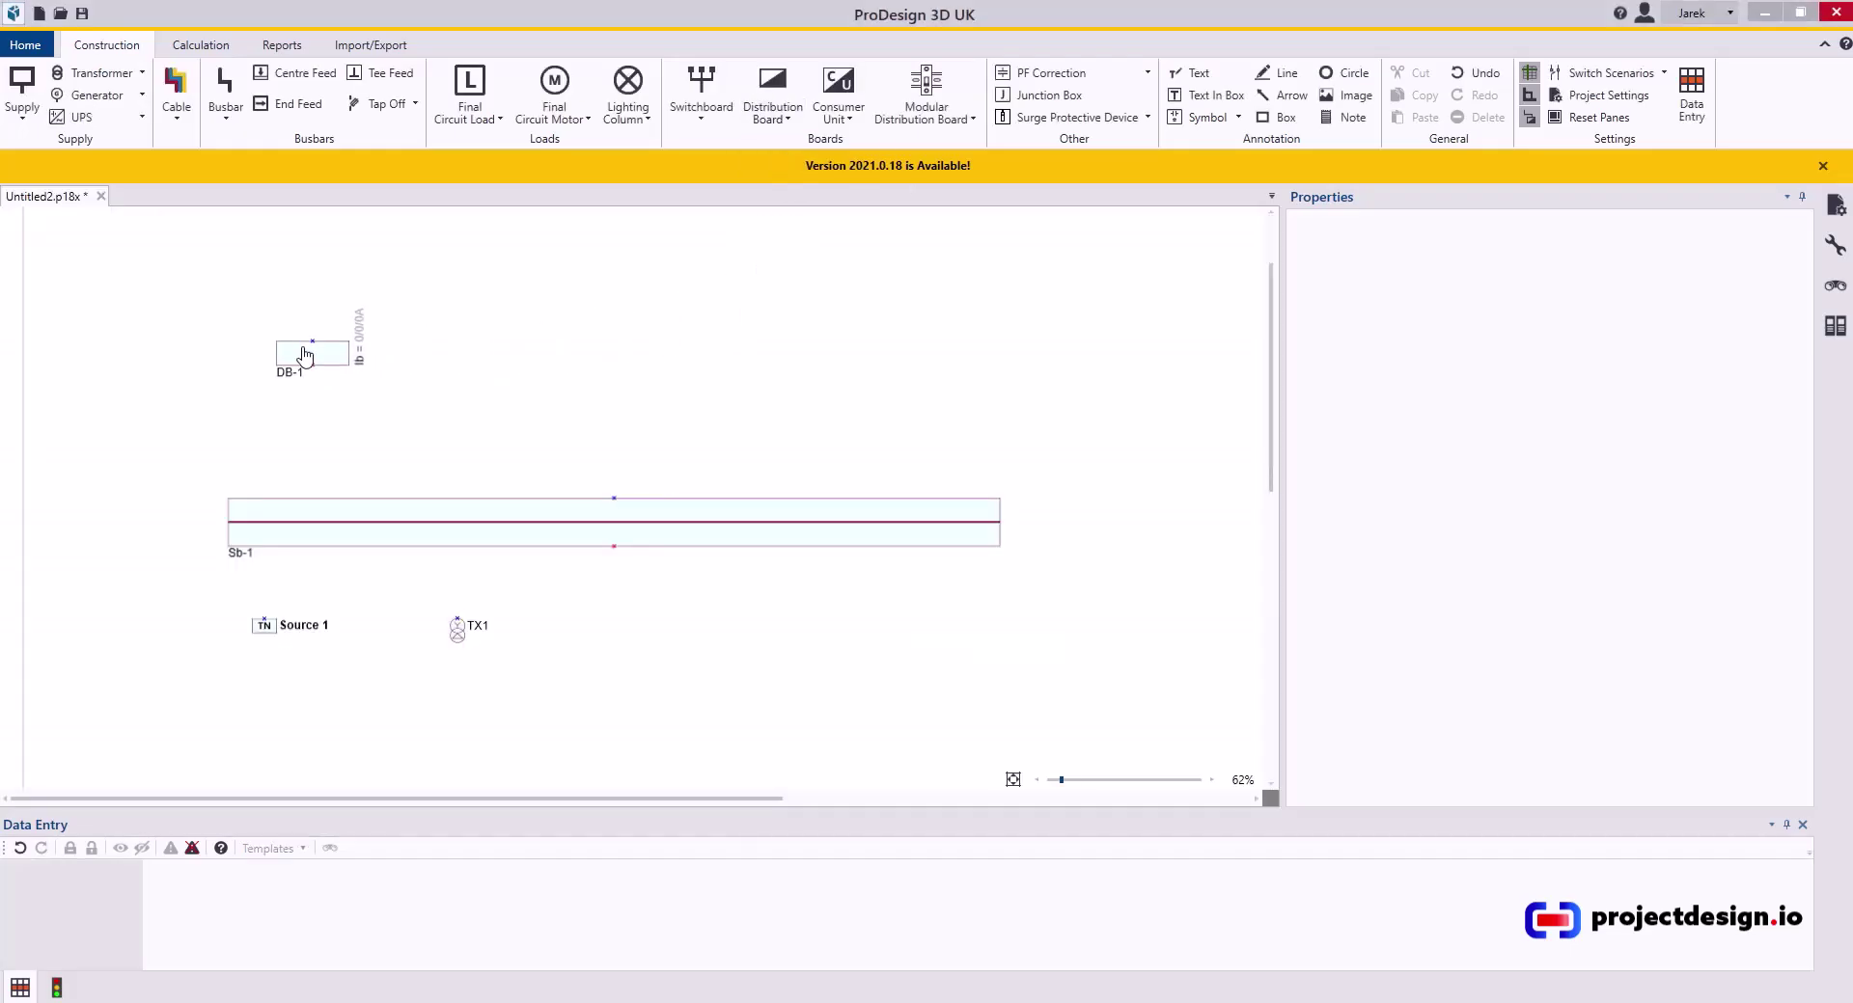
click(261, 362)
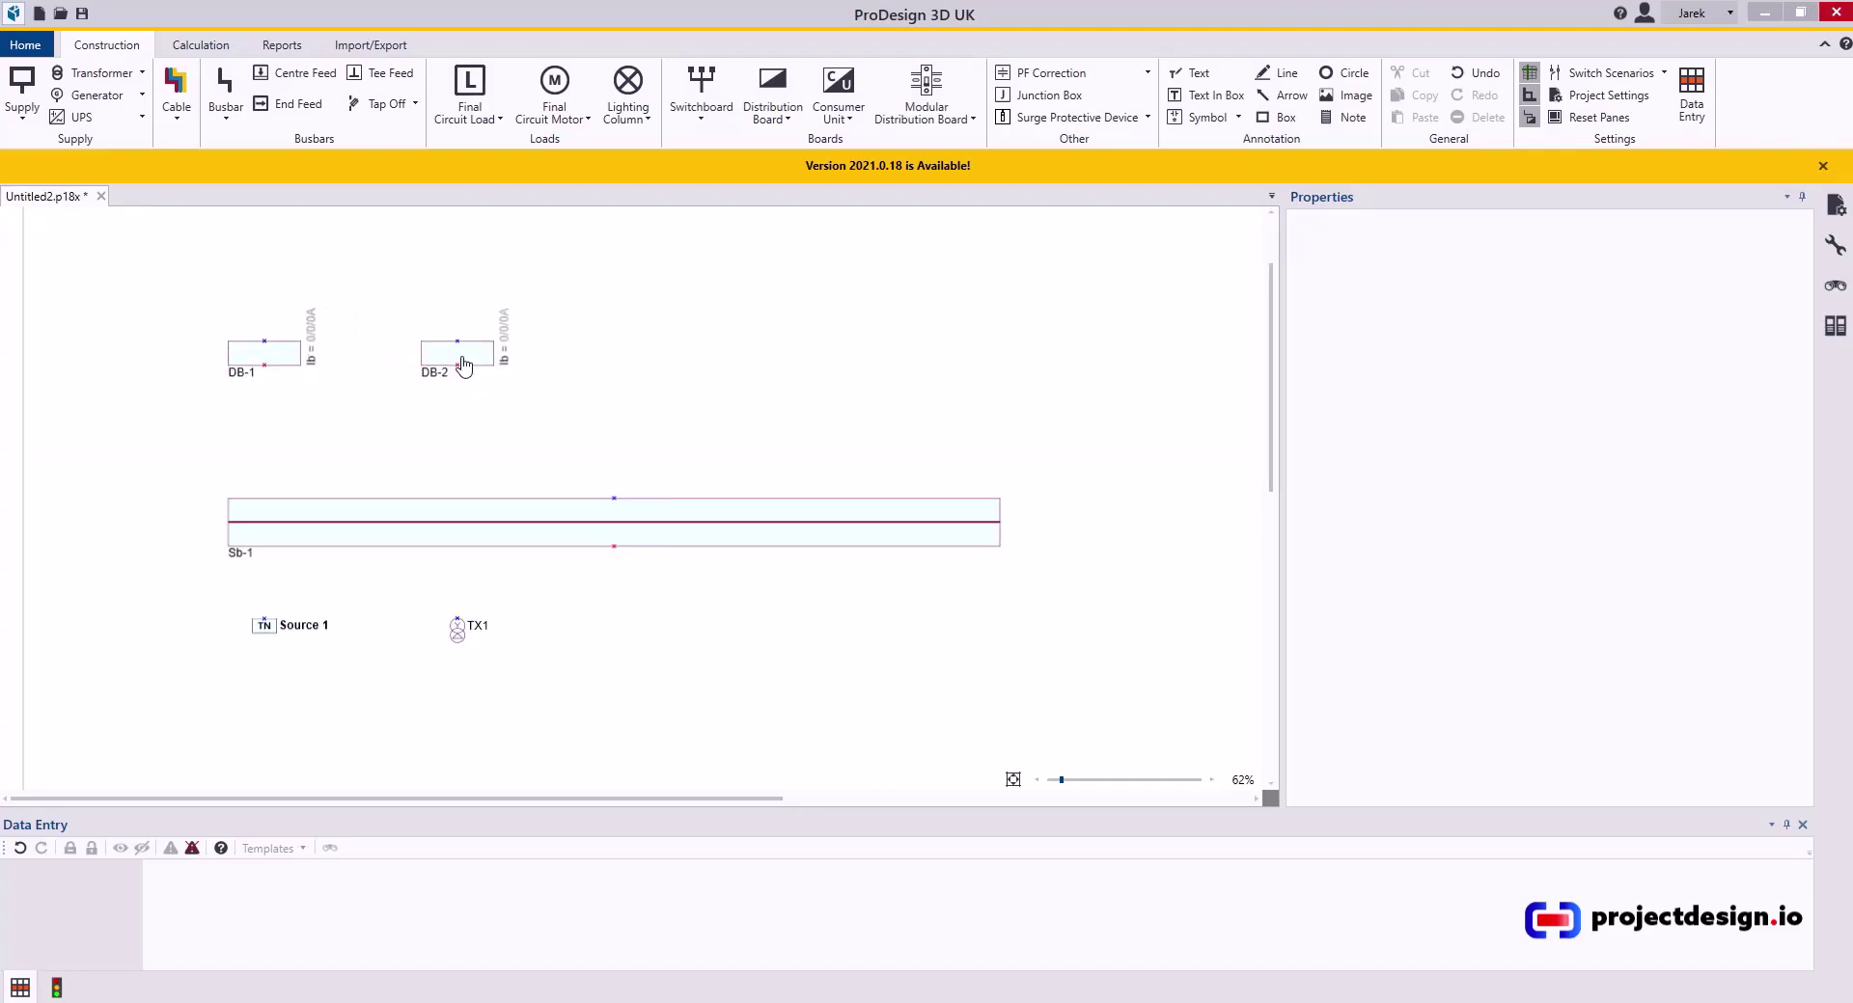
click(427, 359)
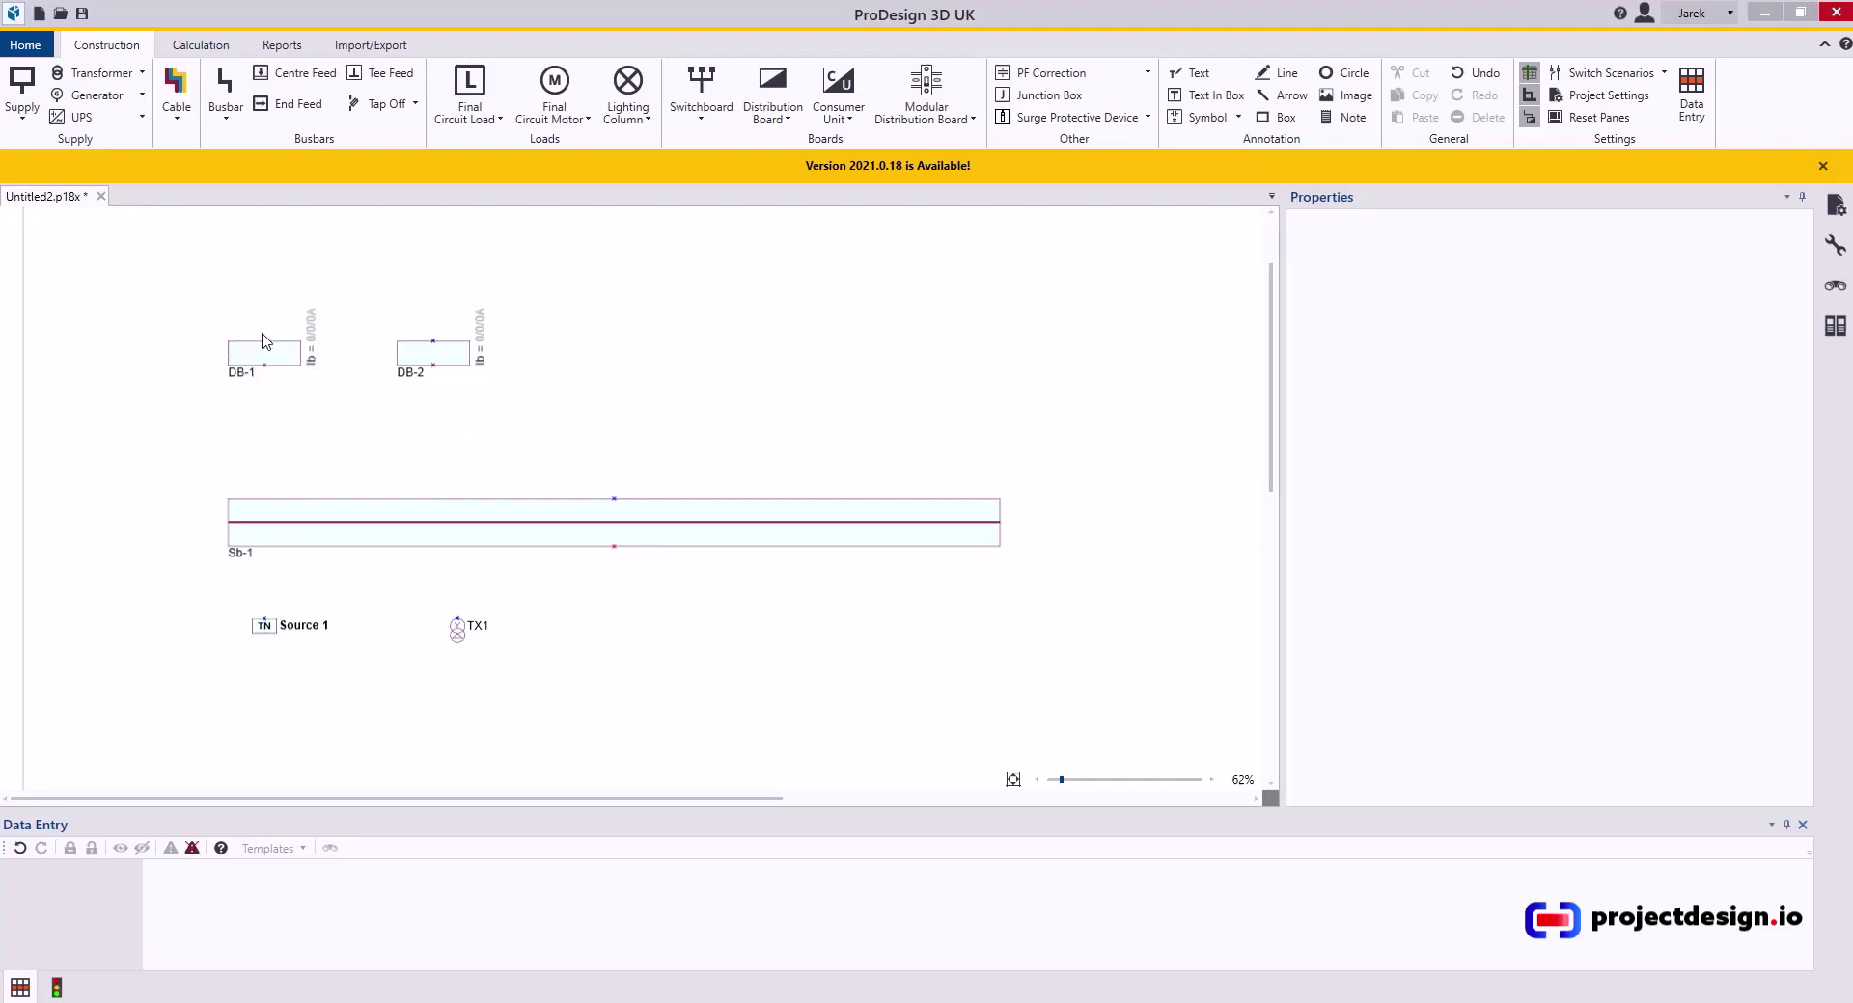
- Point out DB-1's bottom and top connection points
scroll(271, 386, up, 5)
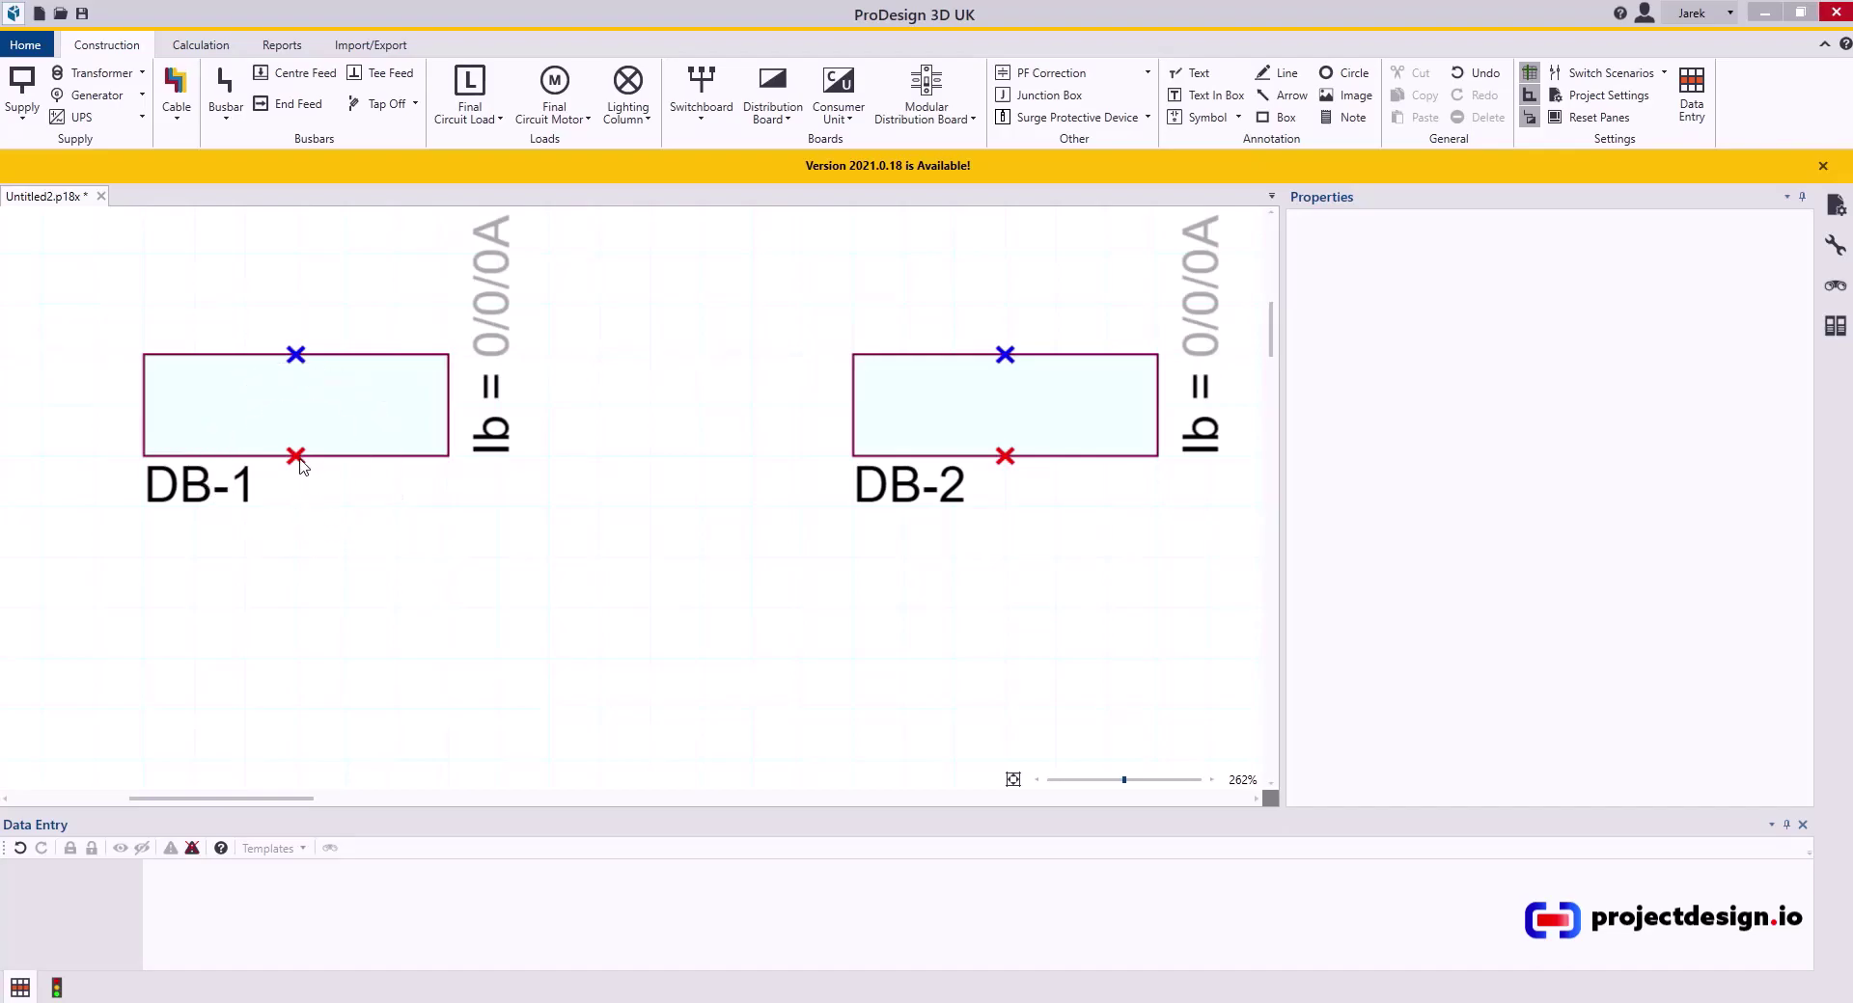
click(299, 460)
click(296, 358)
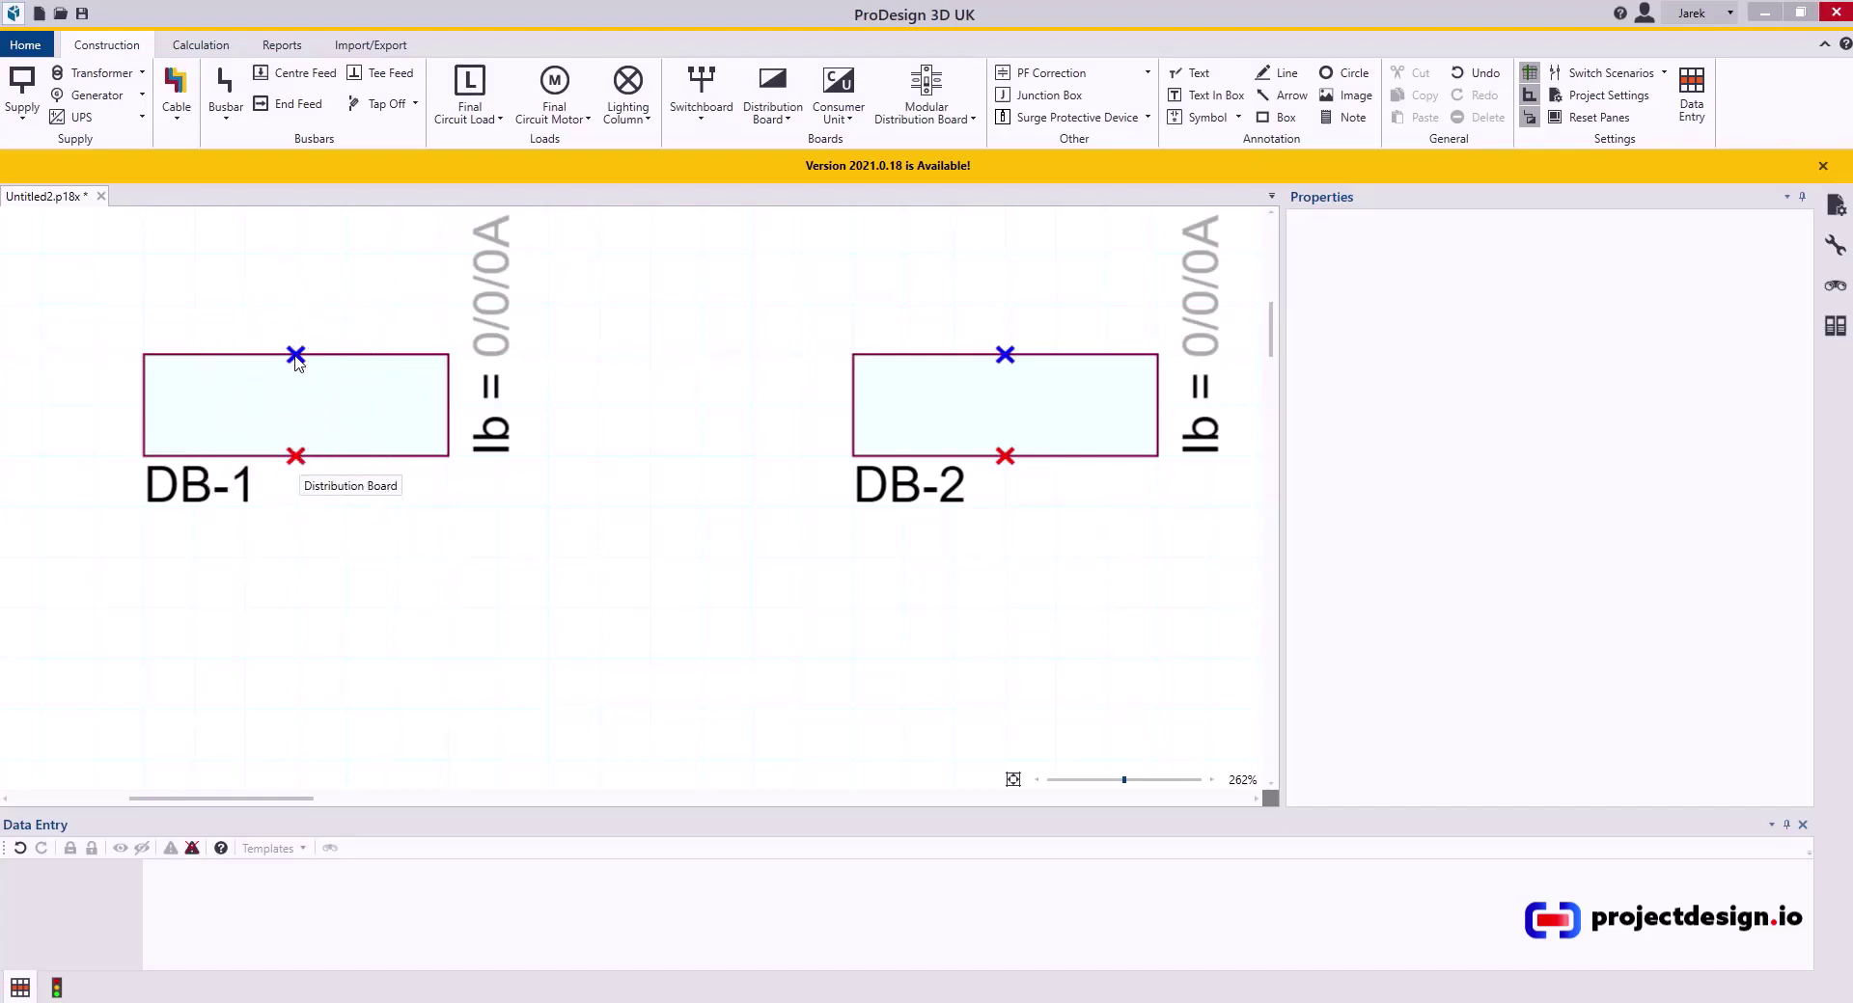
scroll(344, 385, down, 5)
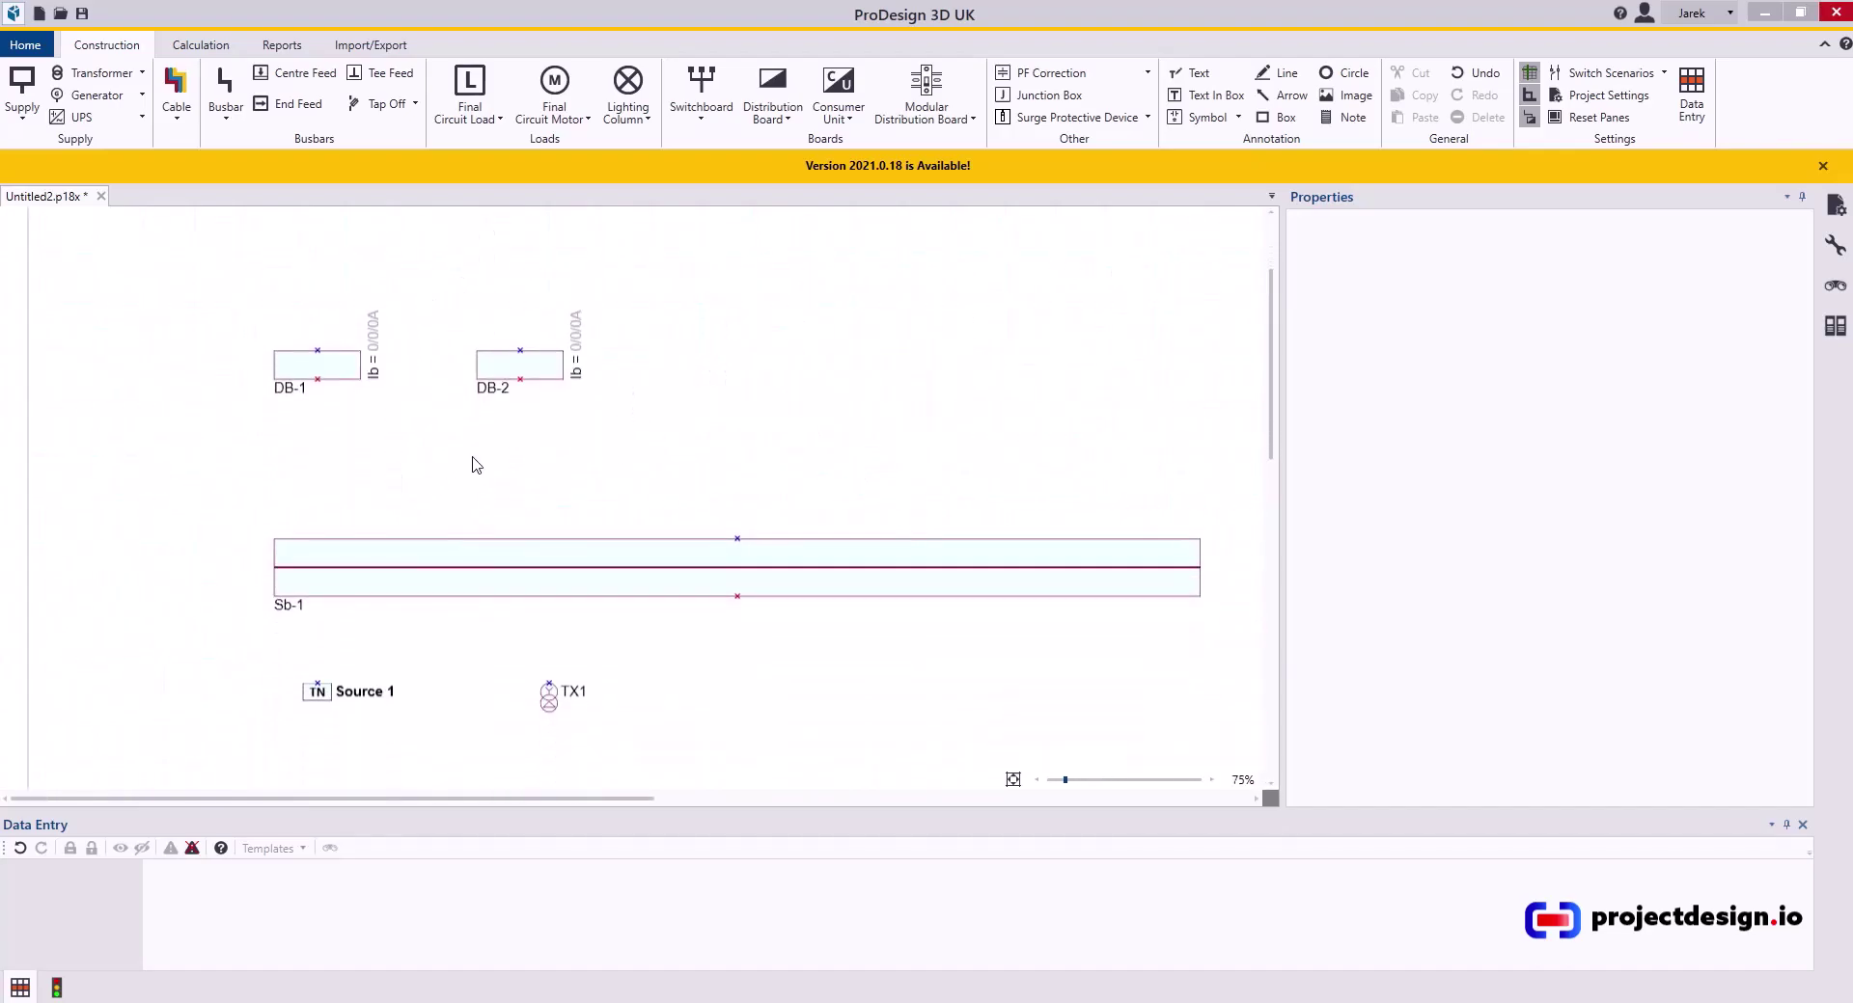
- Connect Source 1 and TX1 to busbar Sb-1 with three-phase cables 10000 and 11000
click(175, 118)
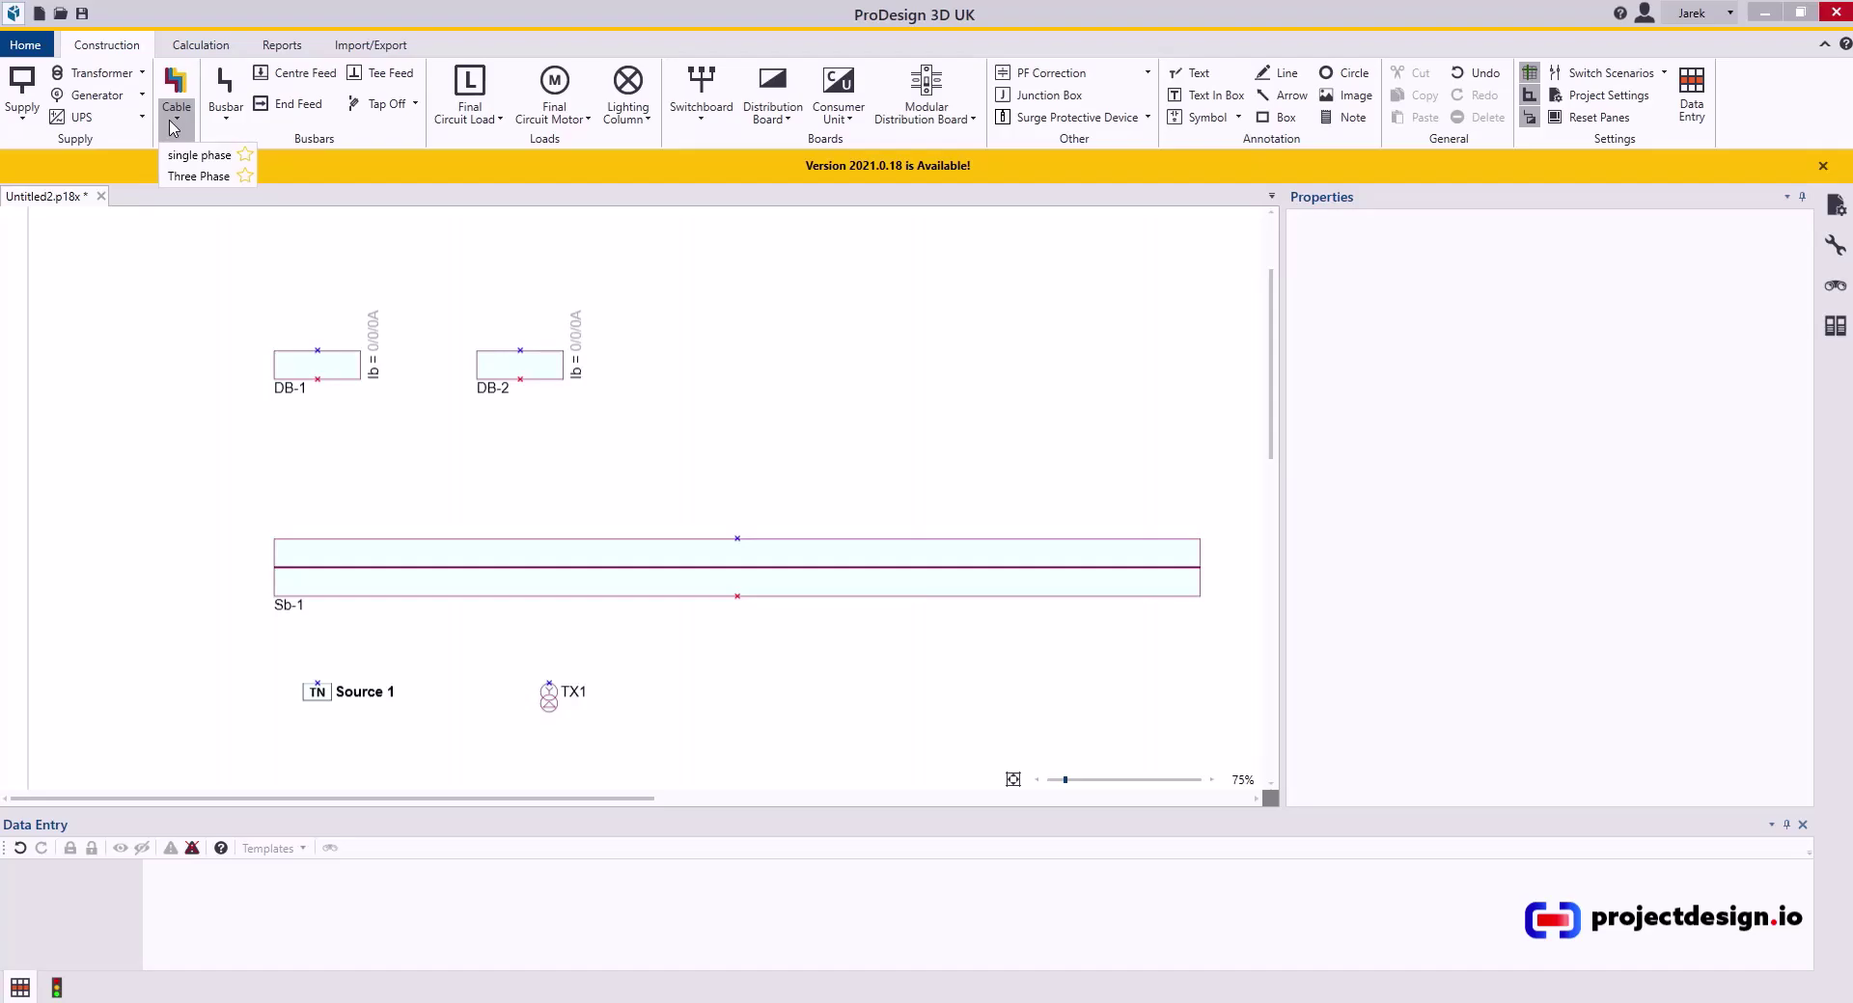
click(200, 178)
click(318, 683)
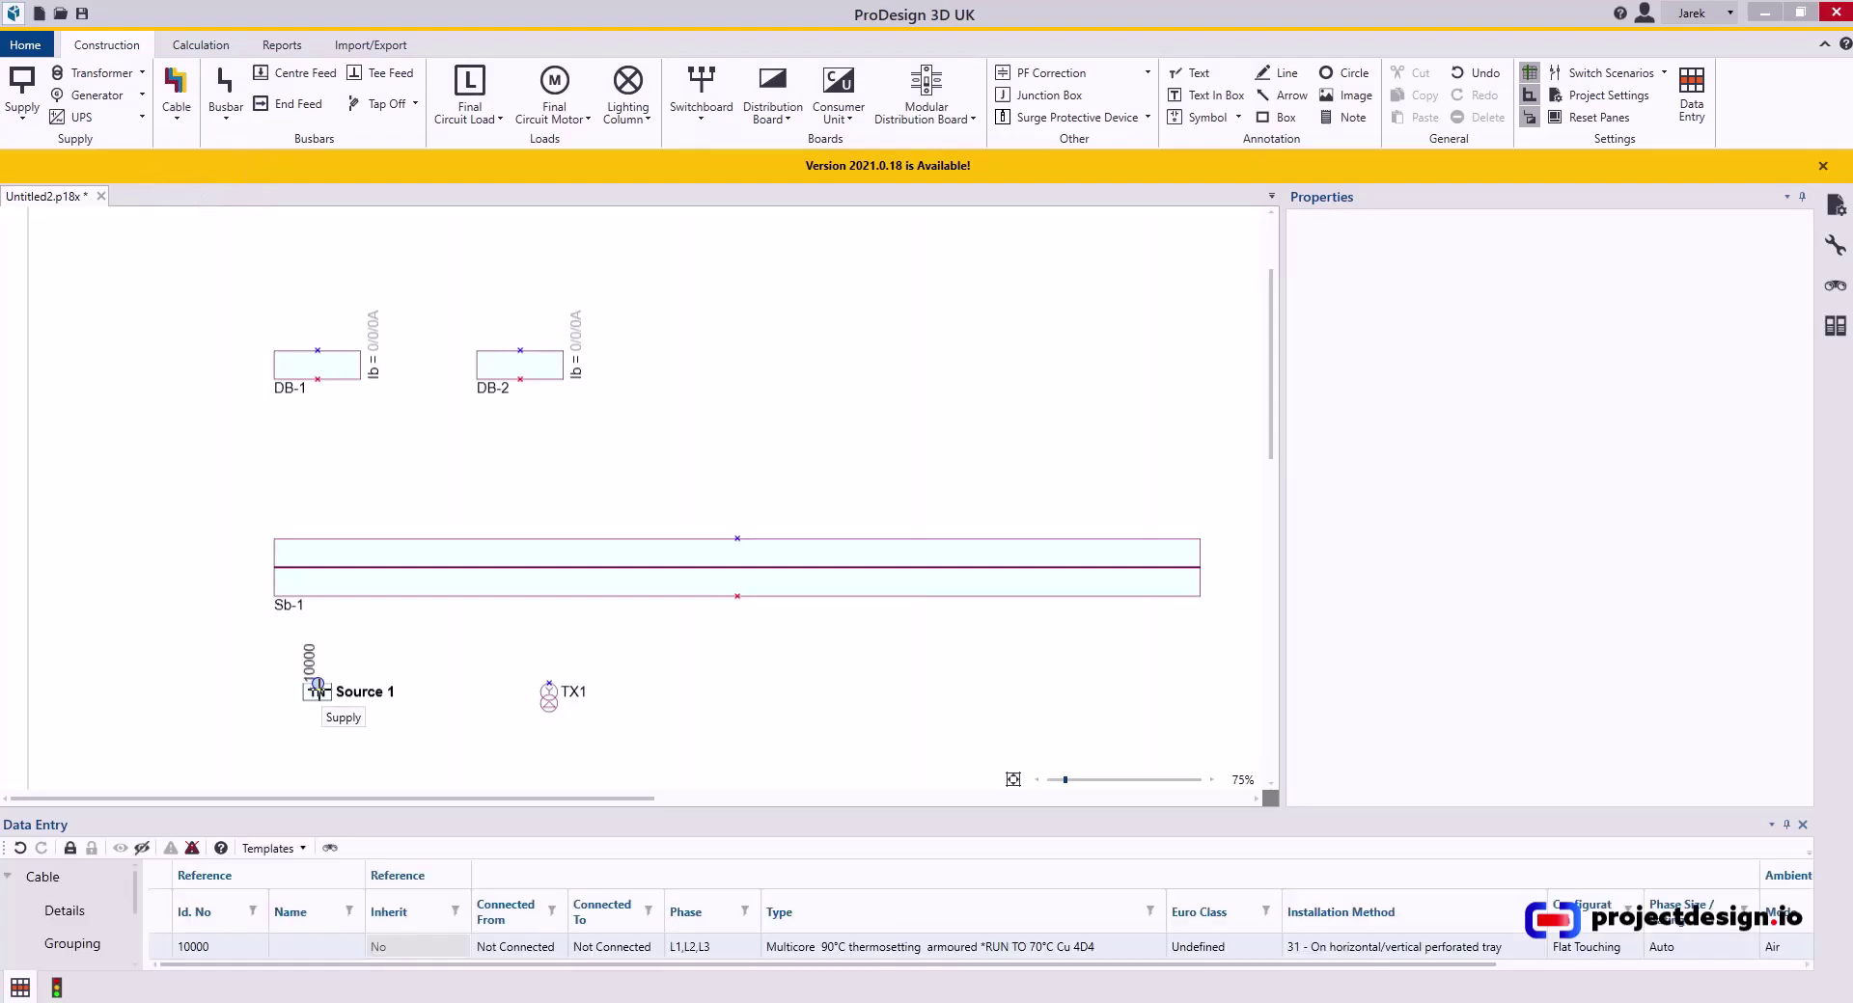
scroll(319, 687, up, 5)
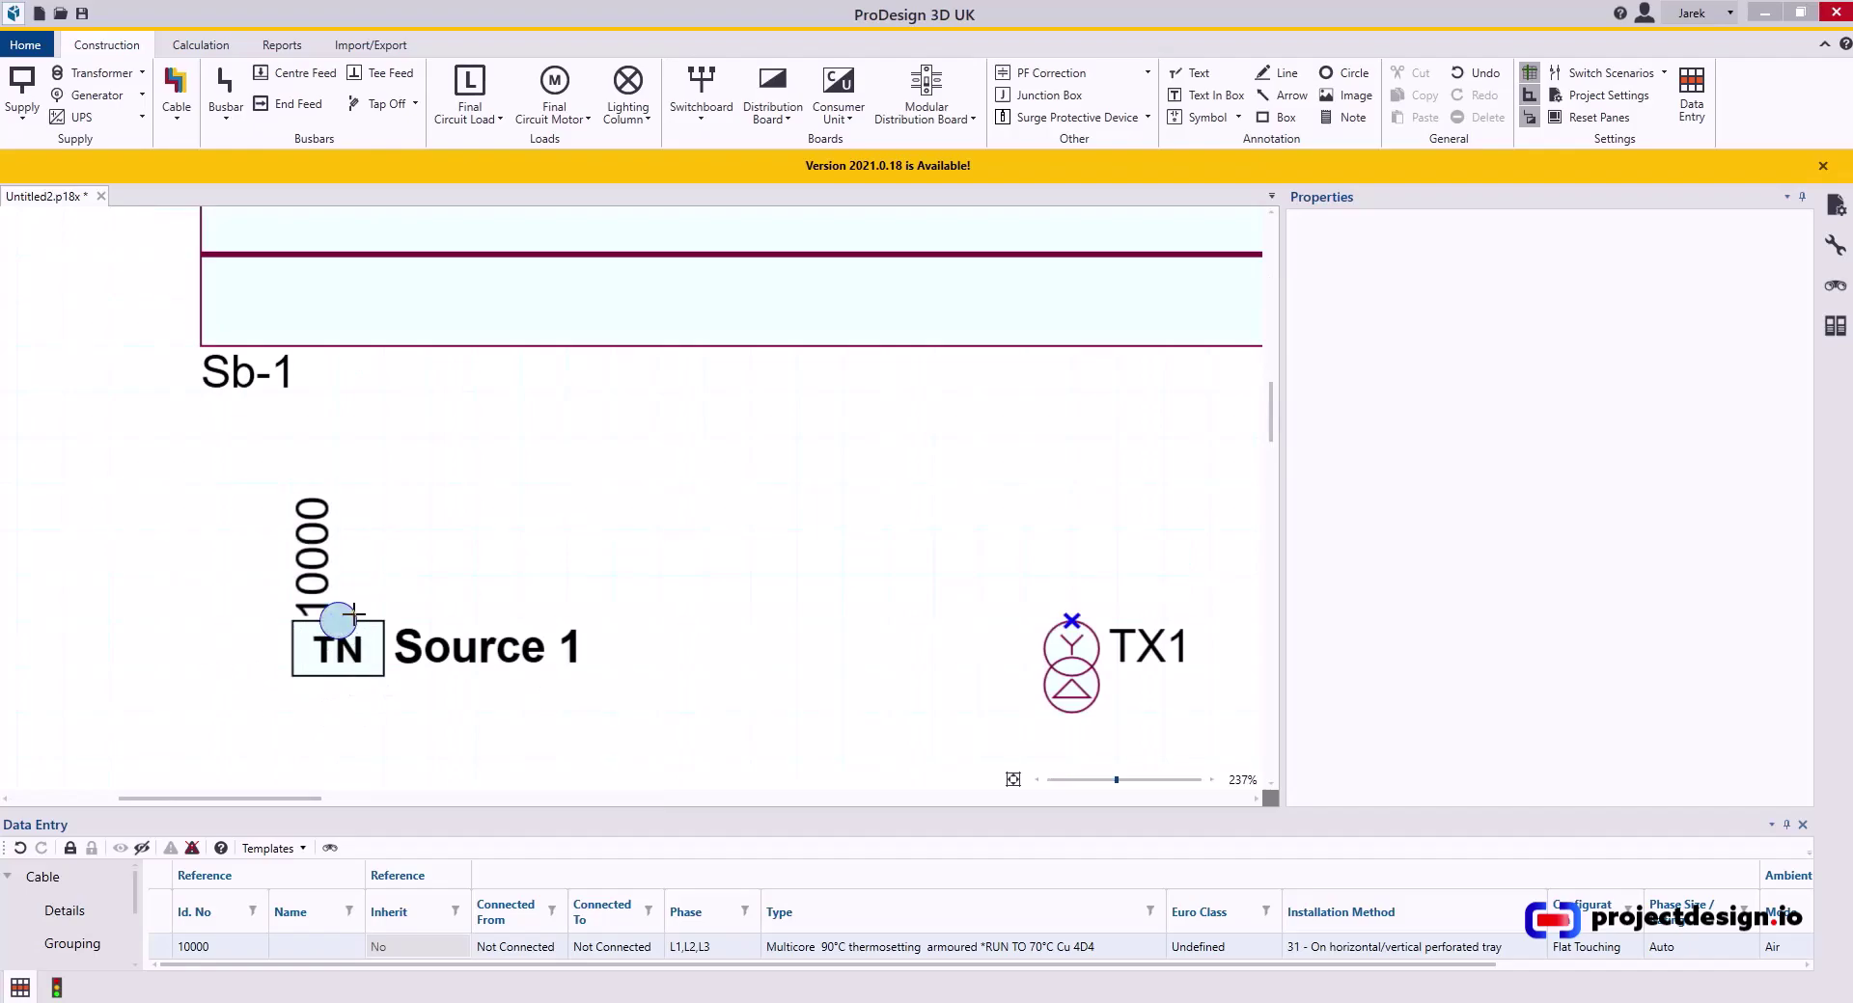
click(338, 345)
scroll(339, 345, down, 3)
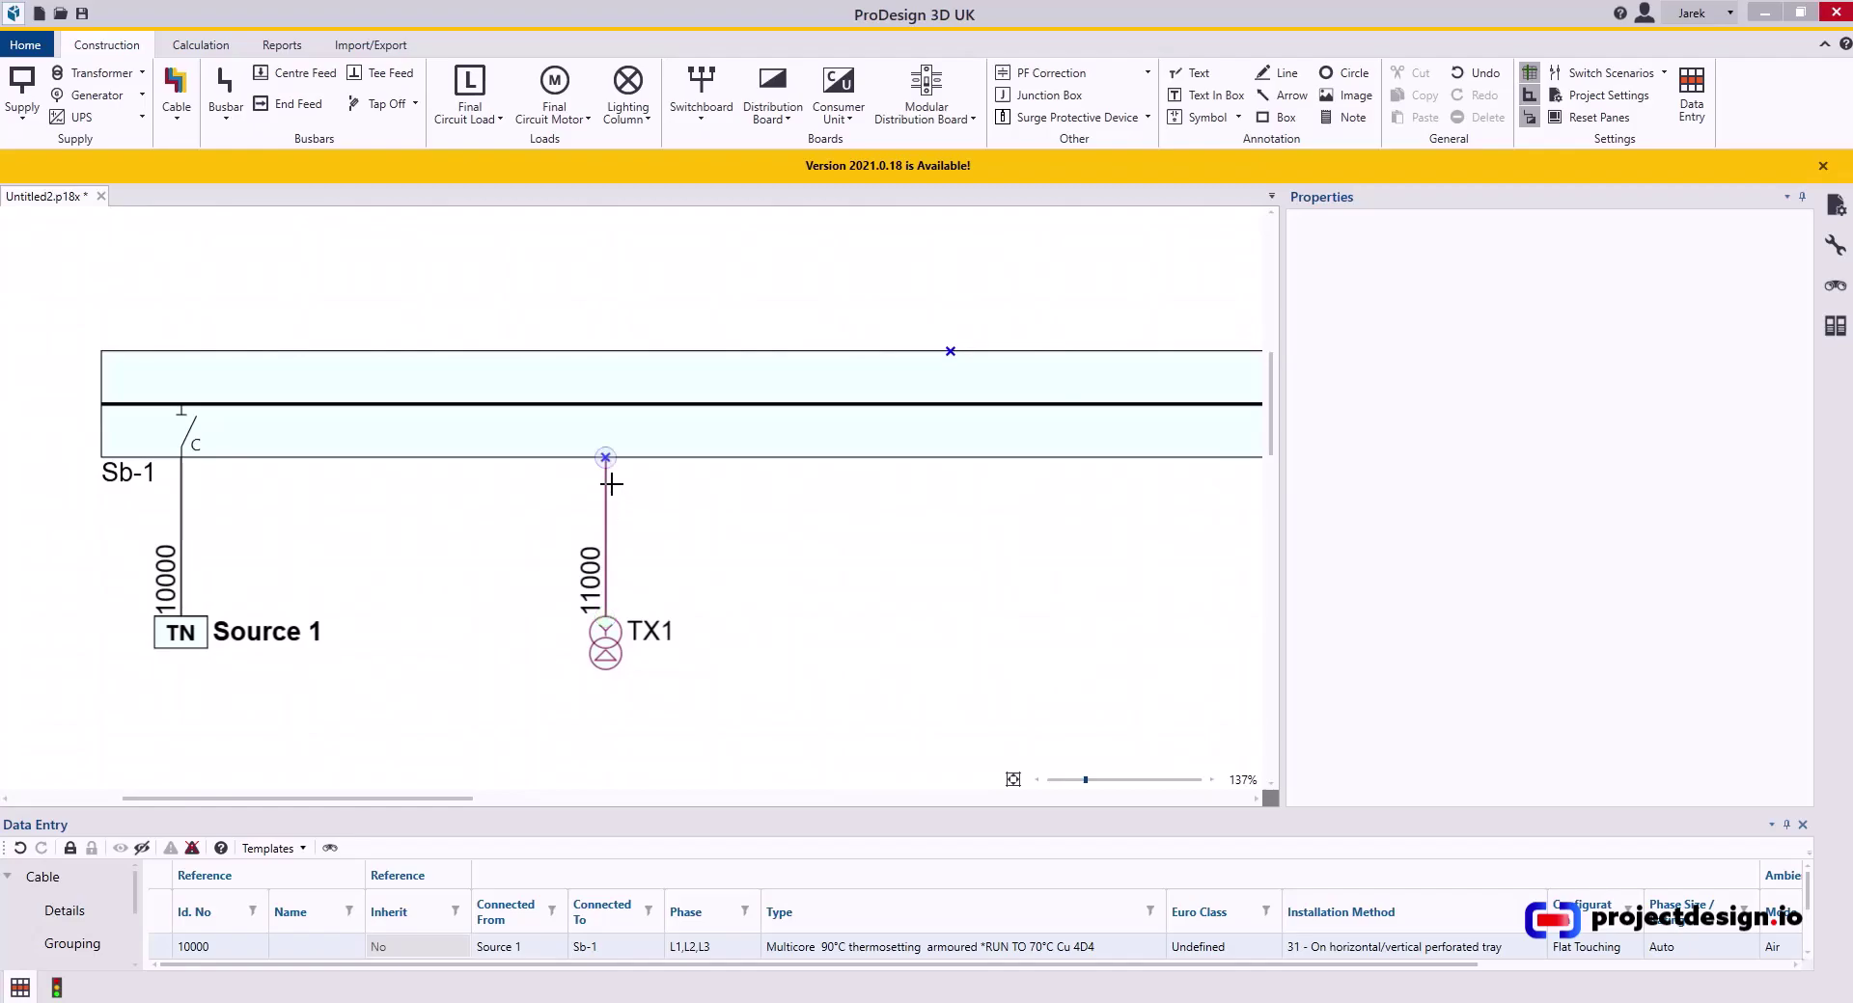
click(607, 454)
scroll(475, 414, down, 3)
scroll(474, 415, up, 3)
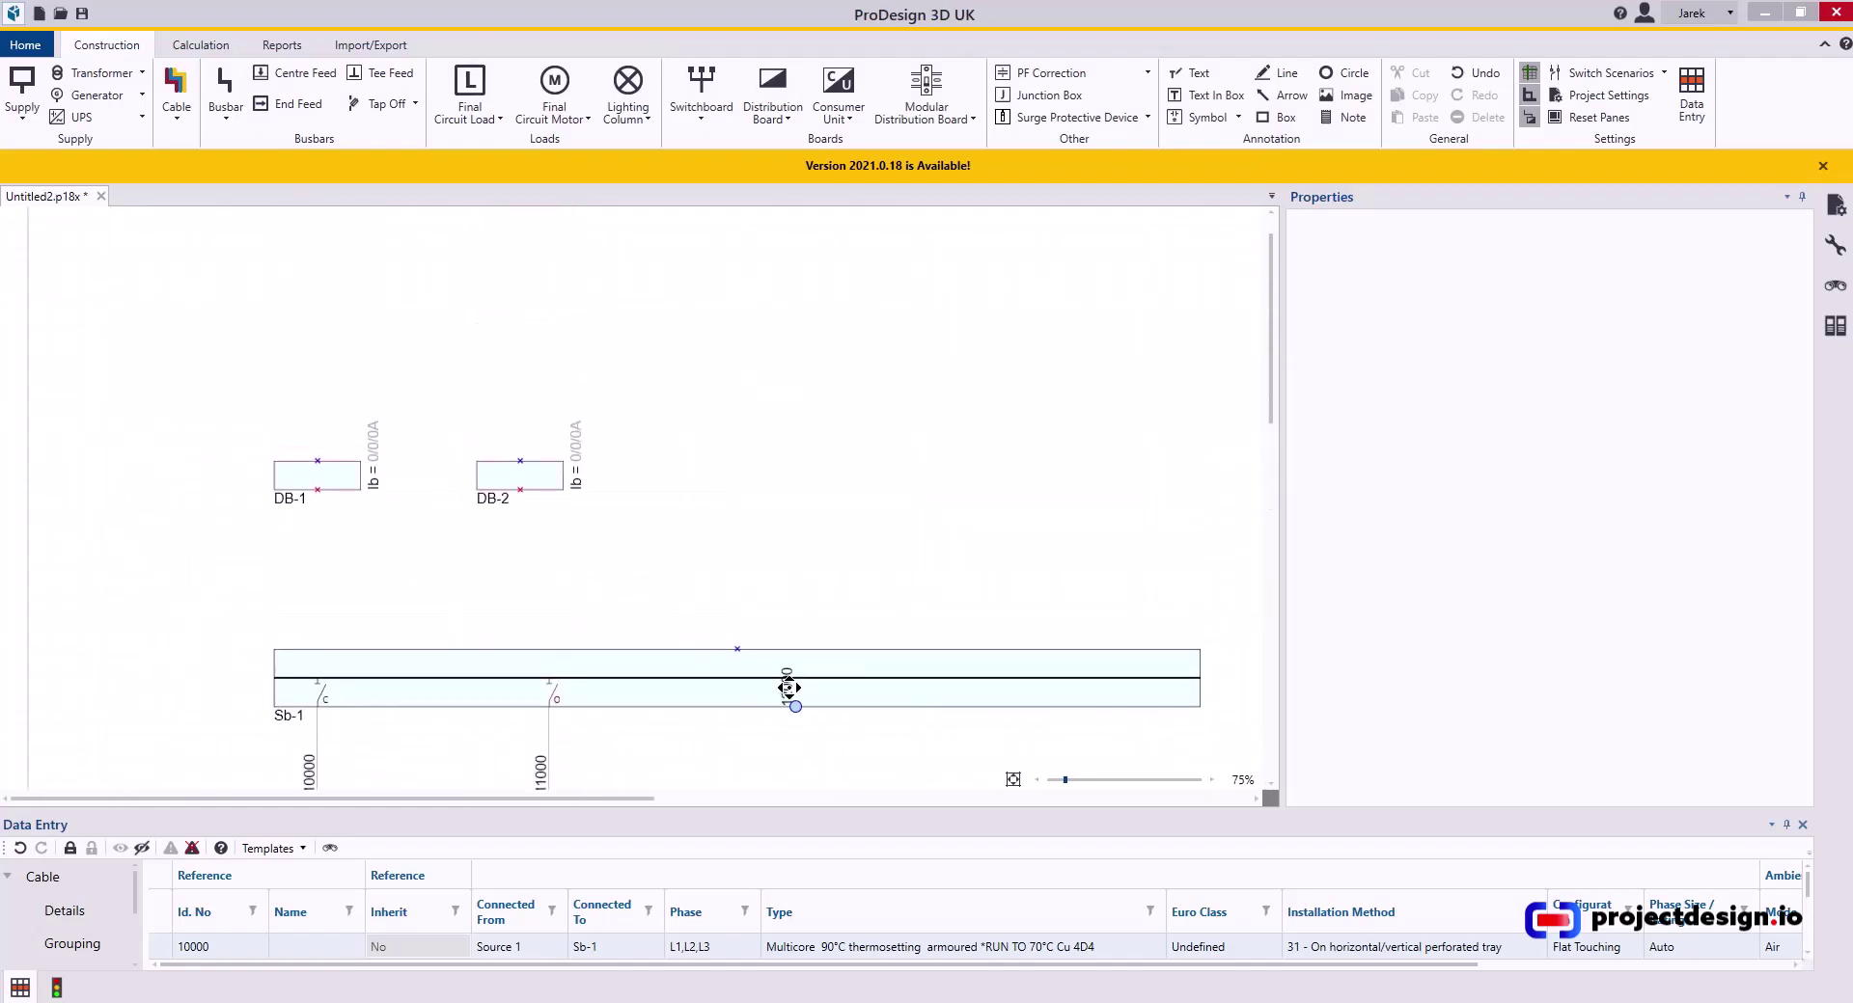
- Feed DB-1 and DB-2 from Sb-1 with three-phase cables 12000 and 13000
click(304, 641)
click(304, 486)
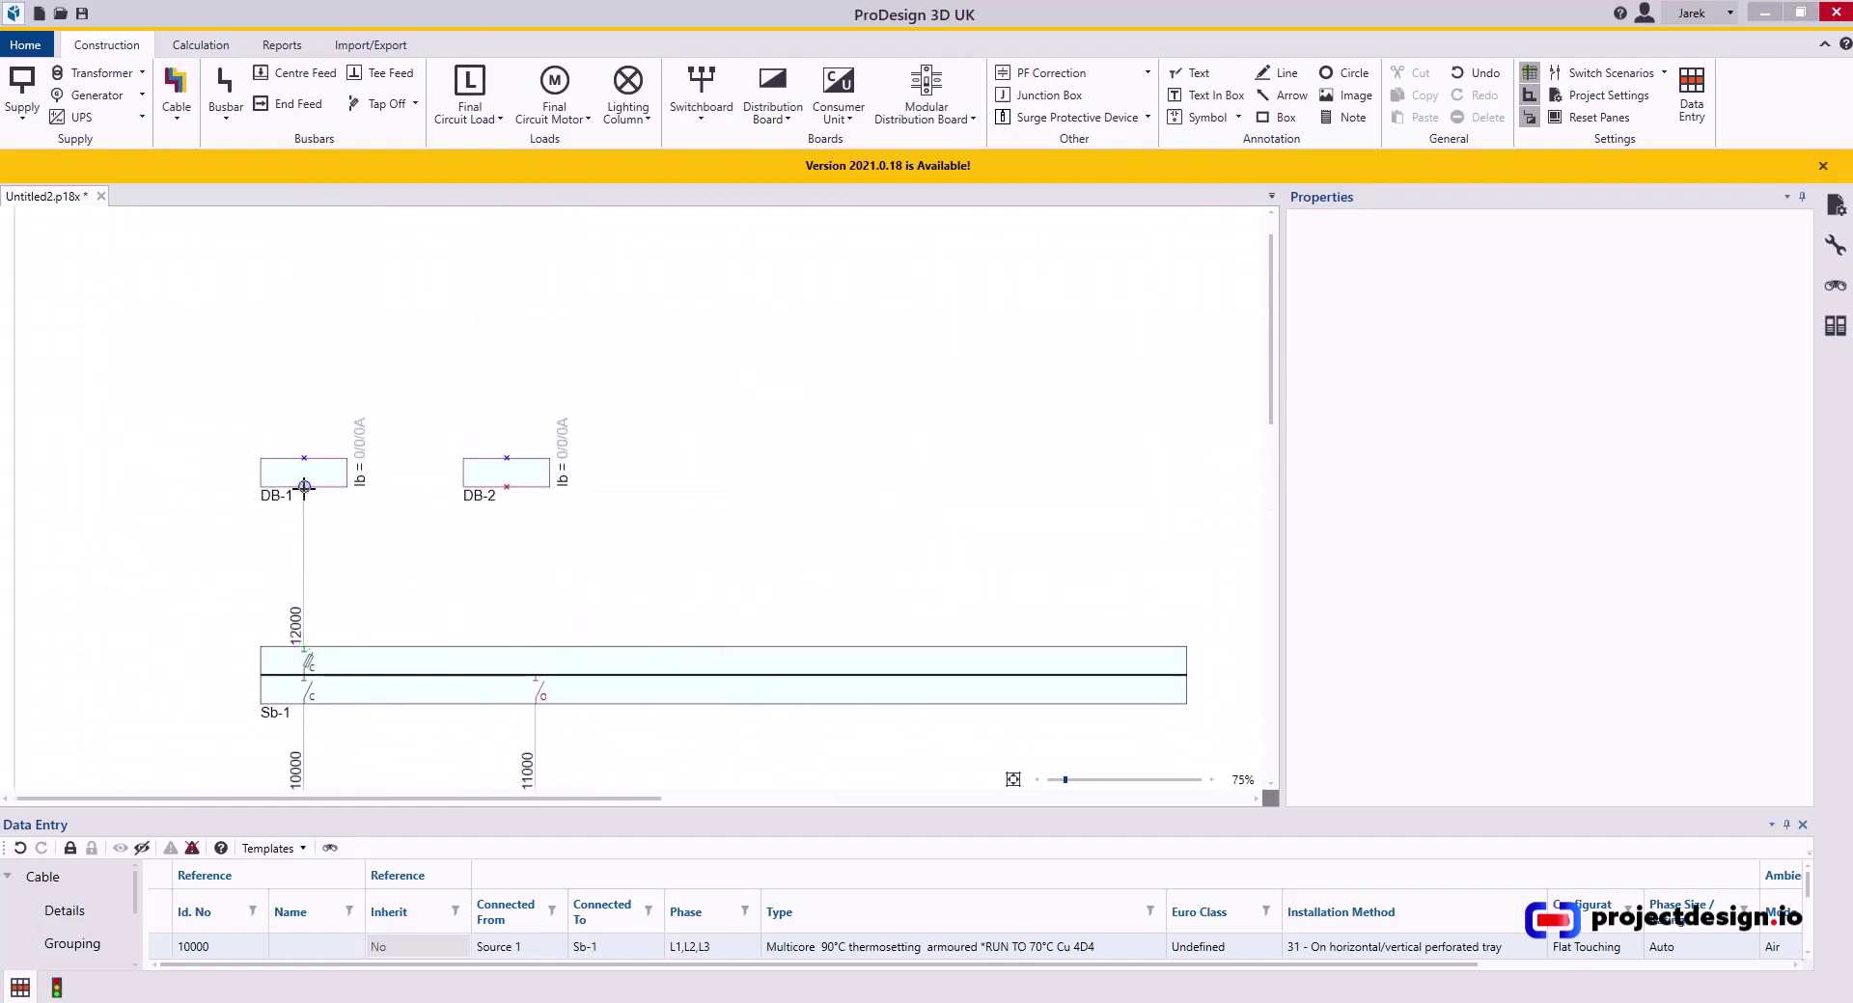
click(508, 648)
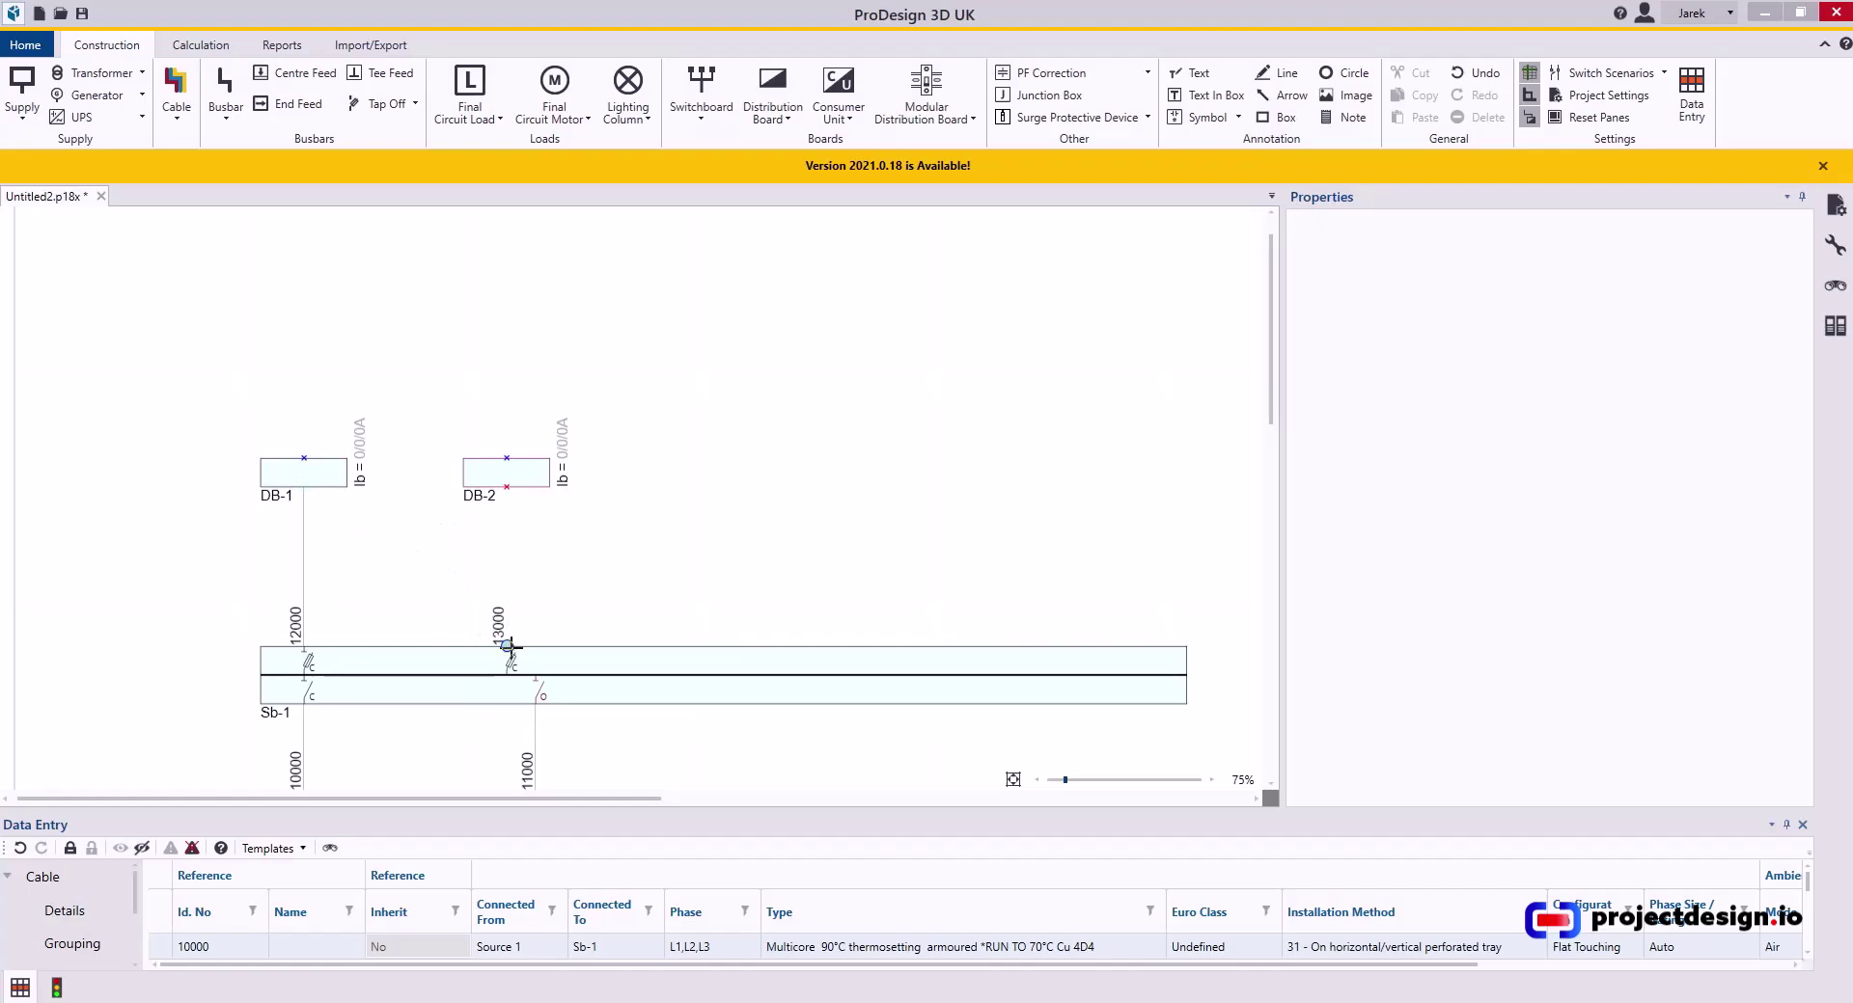
click(505, 494)
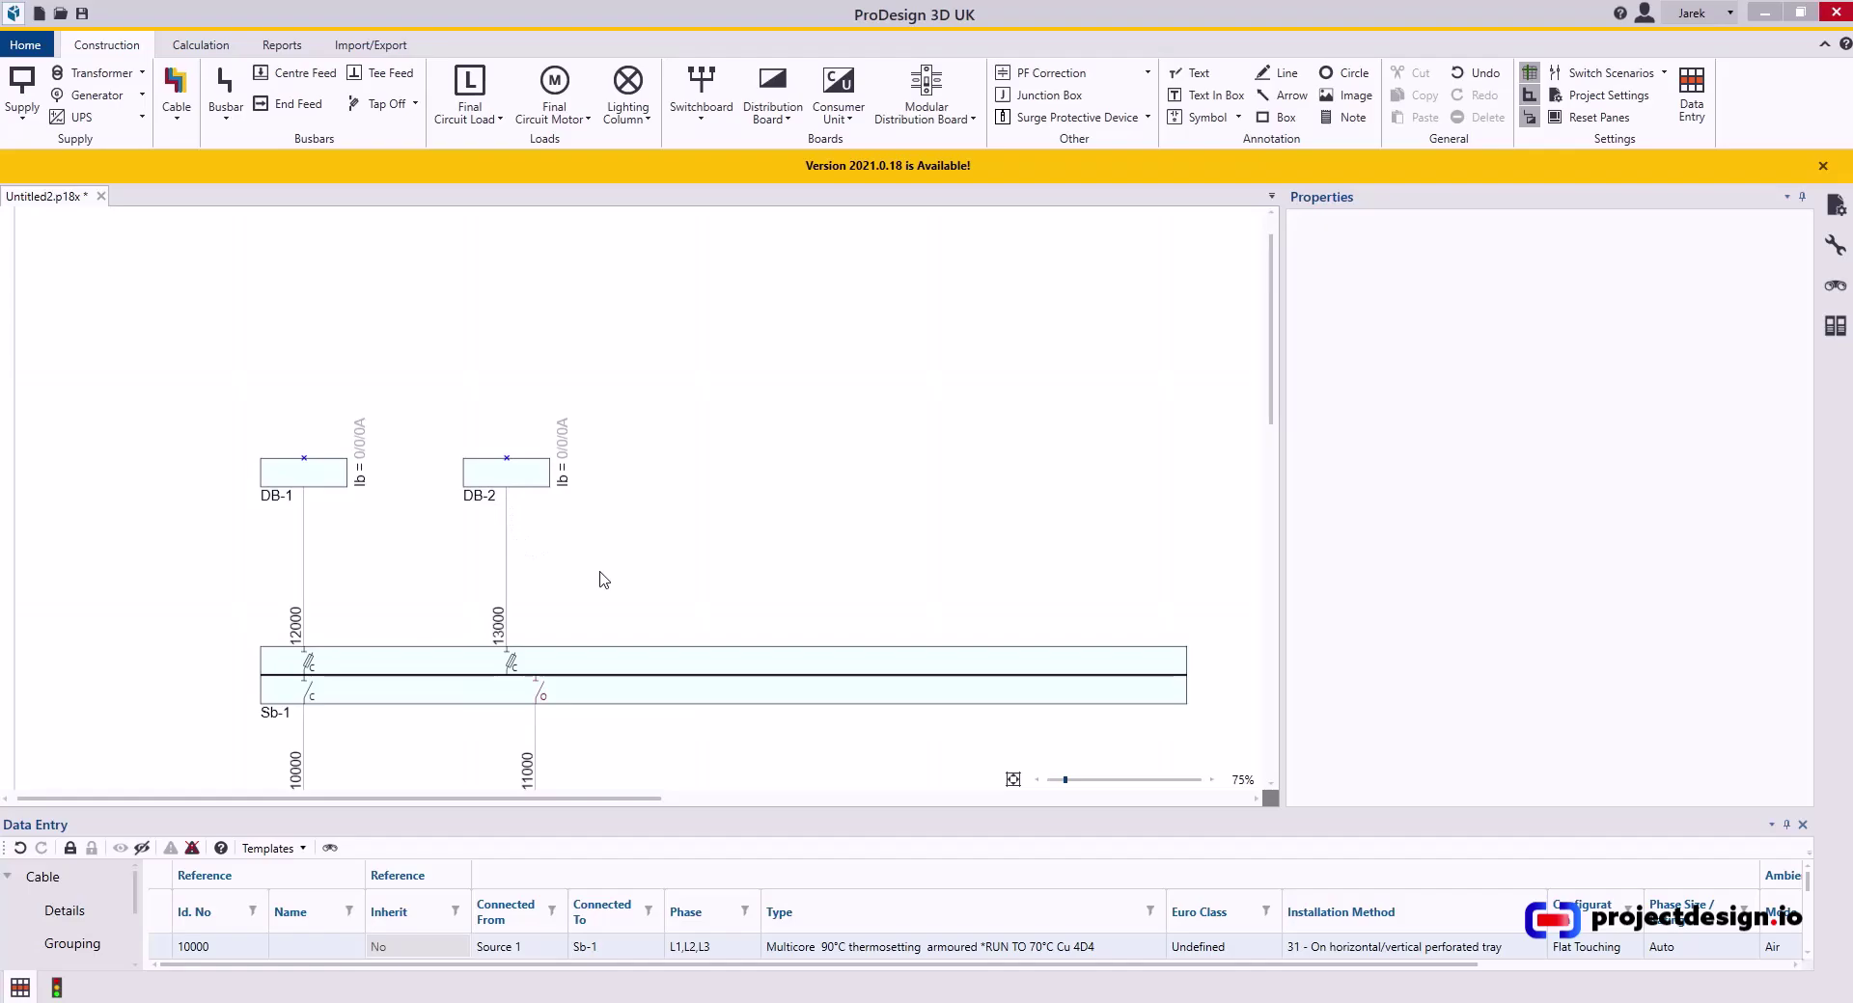
scroll(605, 579, down, 2)
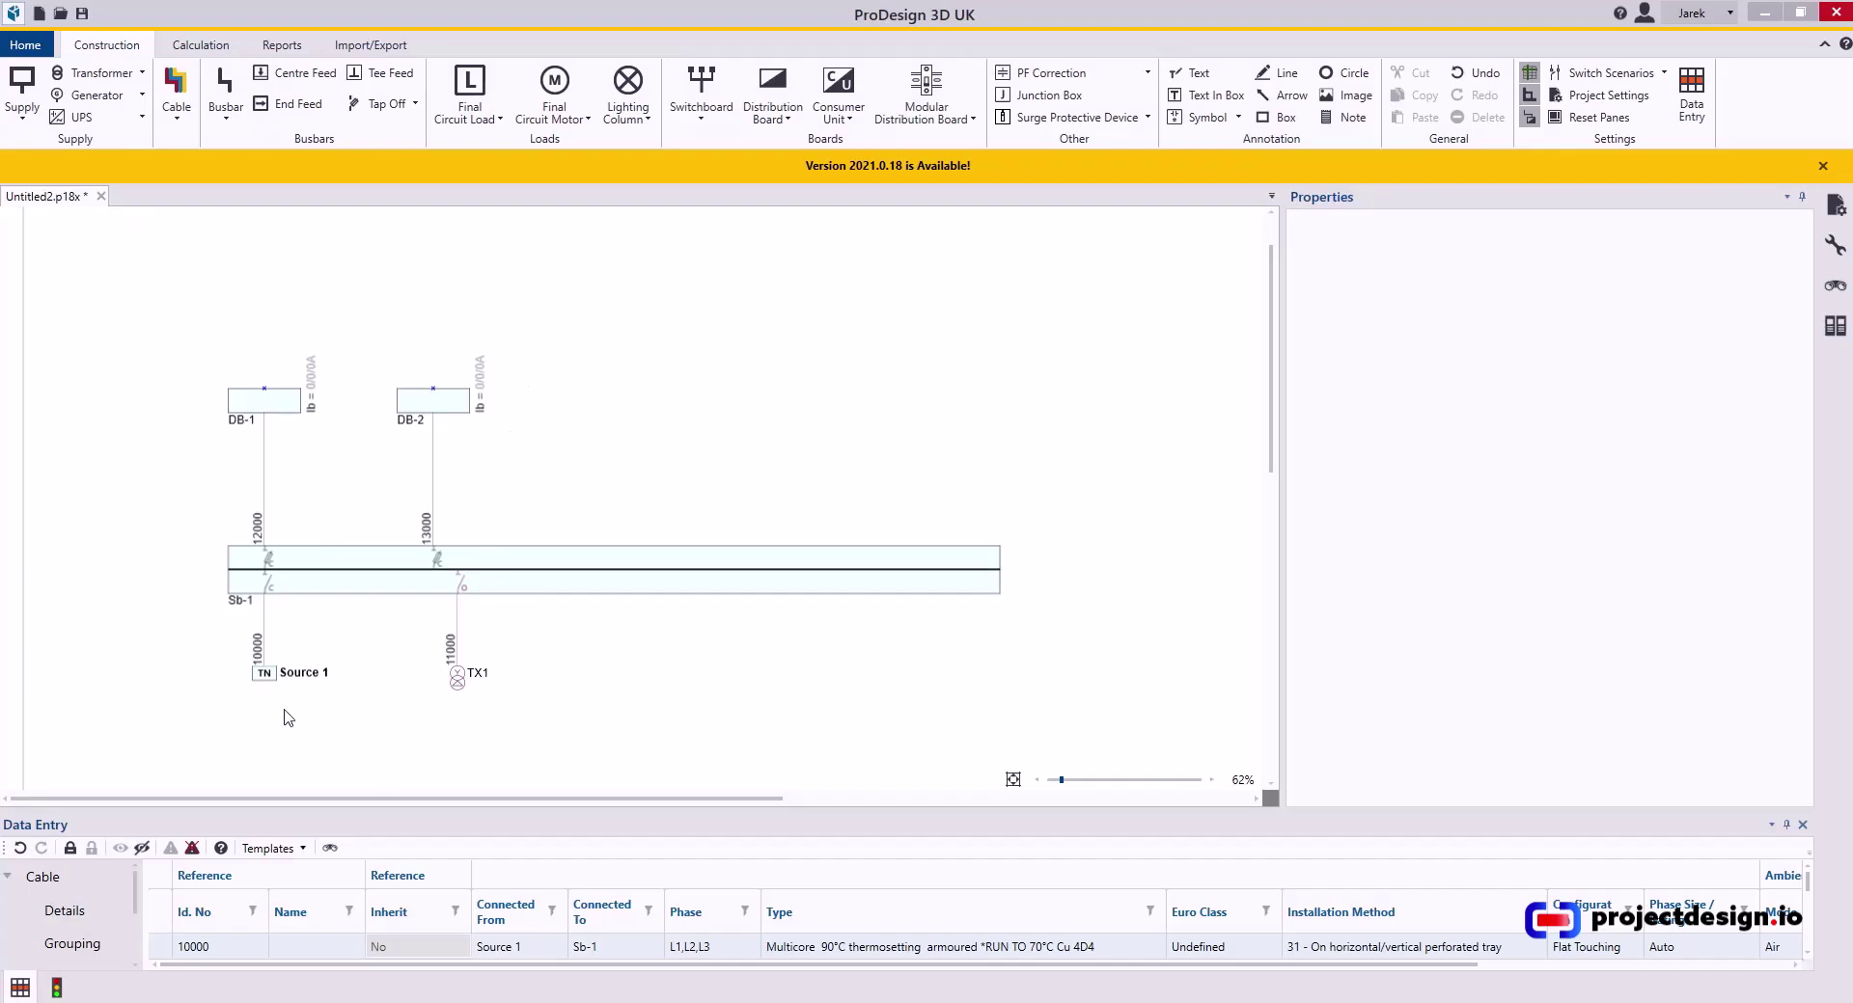
scroll(348, 688, up, 4)
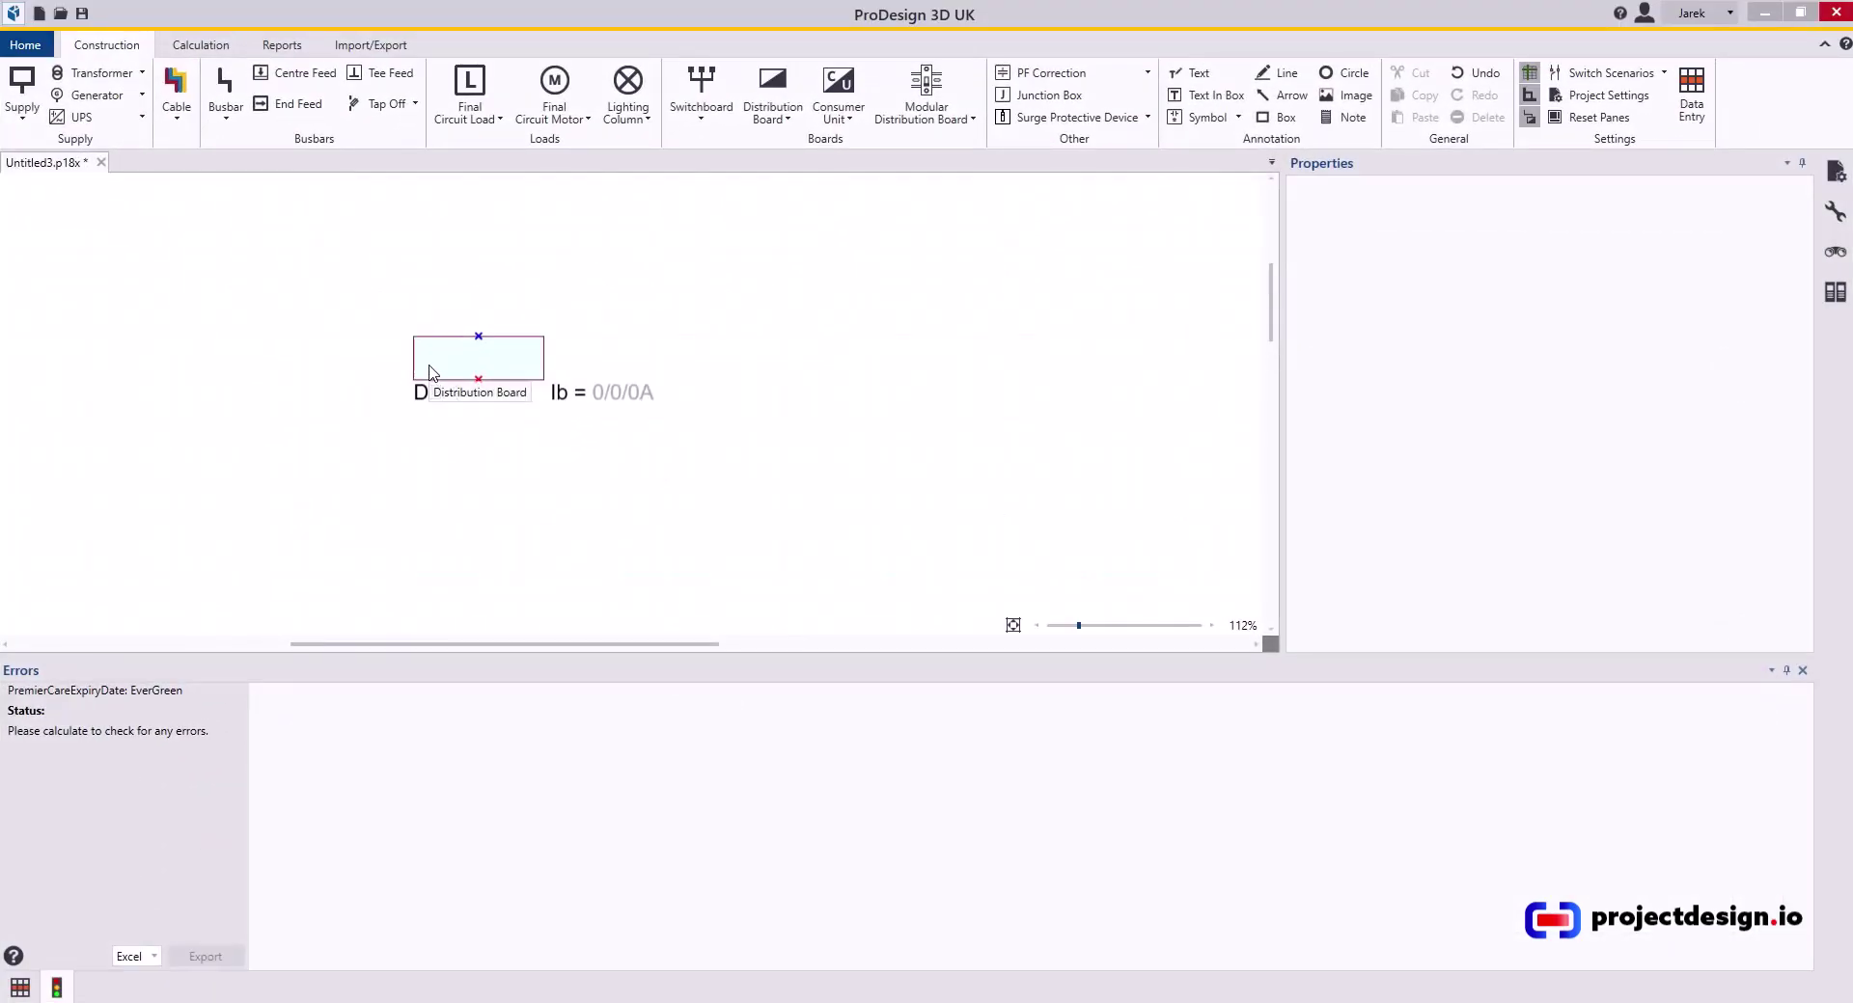
- Select distribution board DB-1 in the Untitled3 project
click(441, 360)
- Rename the board's ID from DB-1 to the non-standard DB1 without a hyphen
double_click(441, 360)
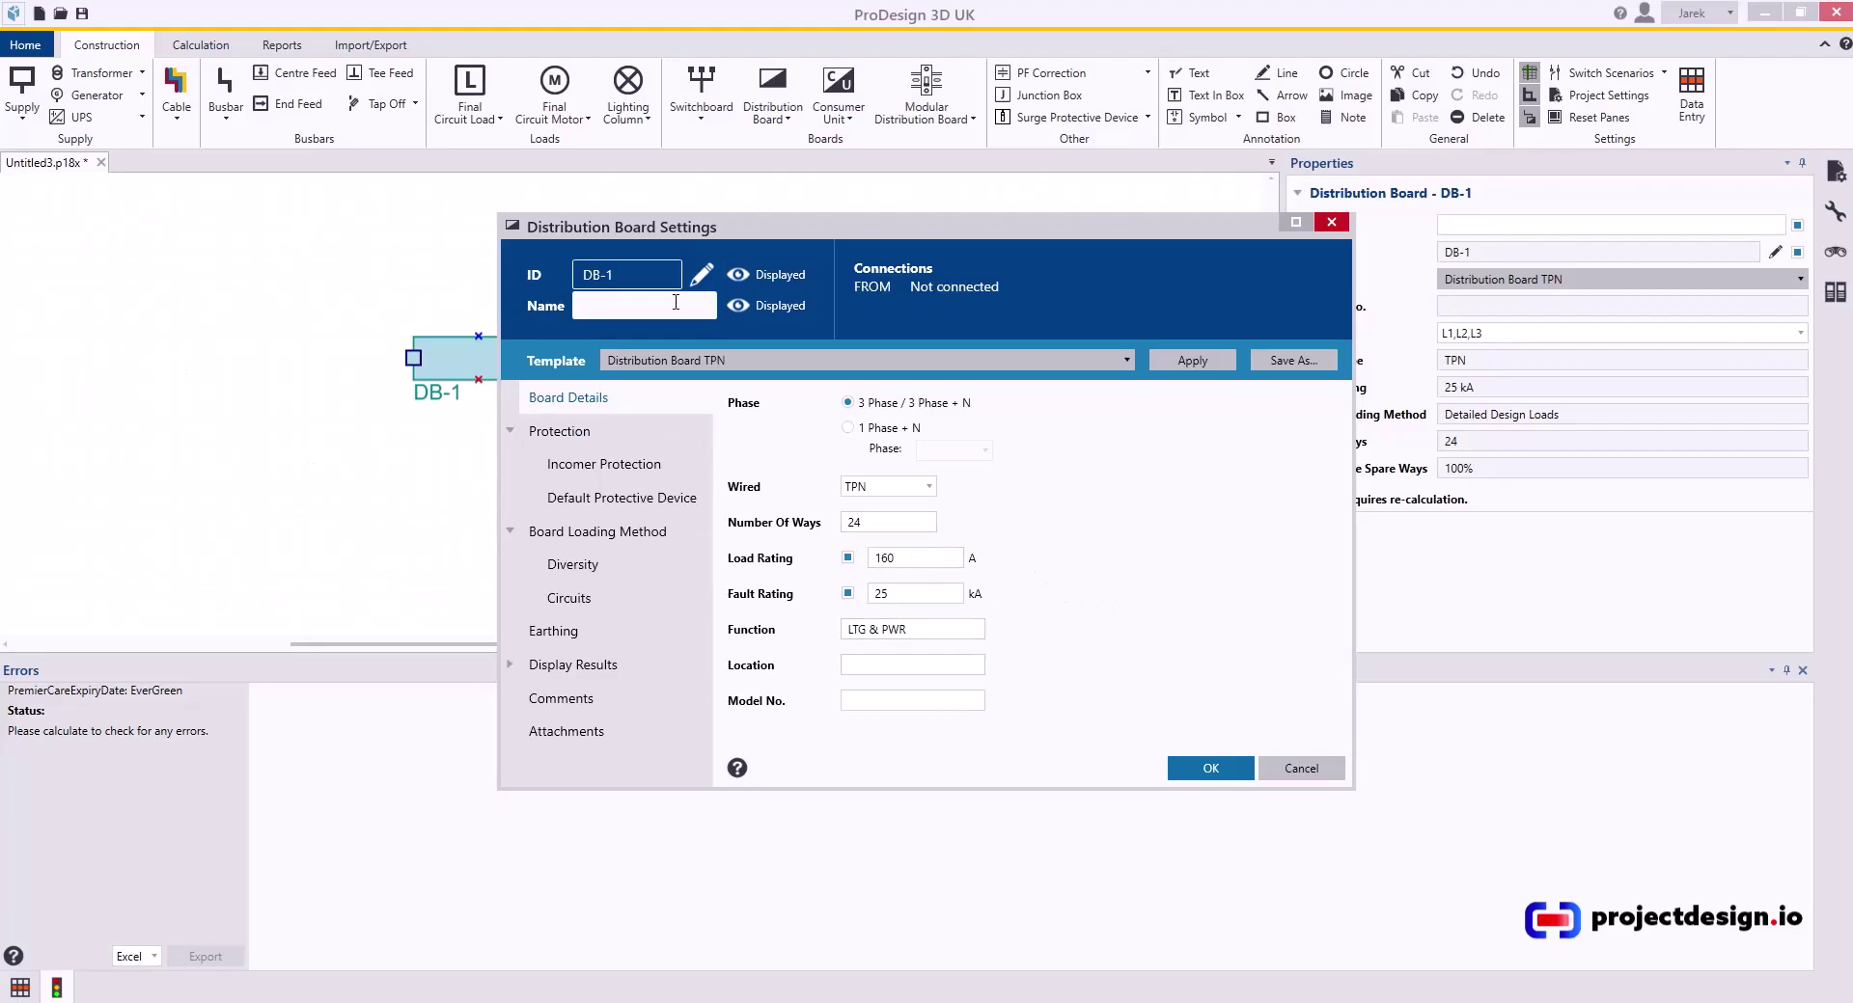
click(709, 282)
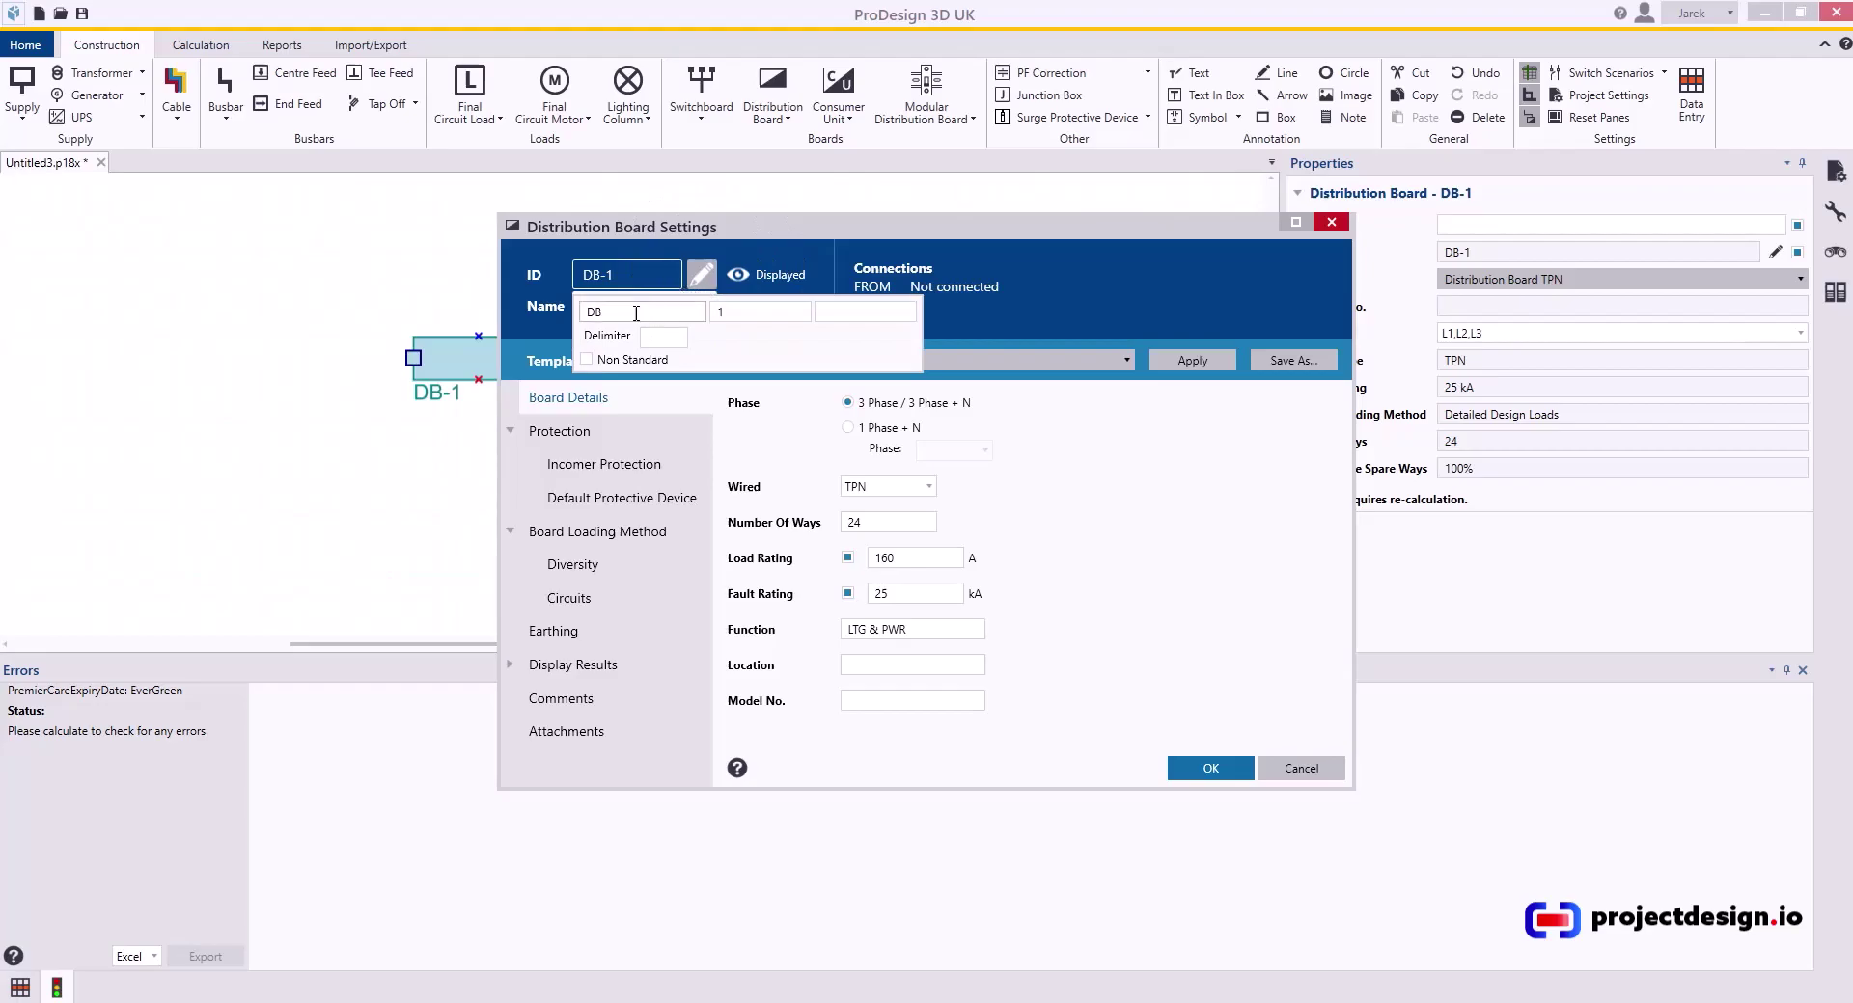
click(585, 360)
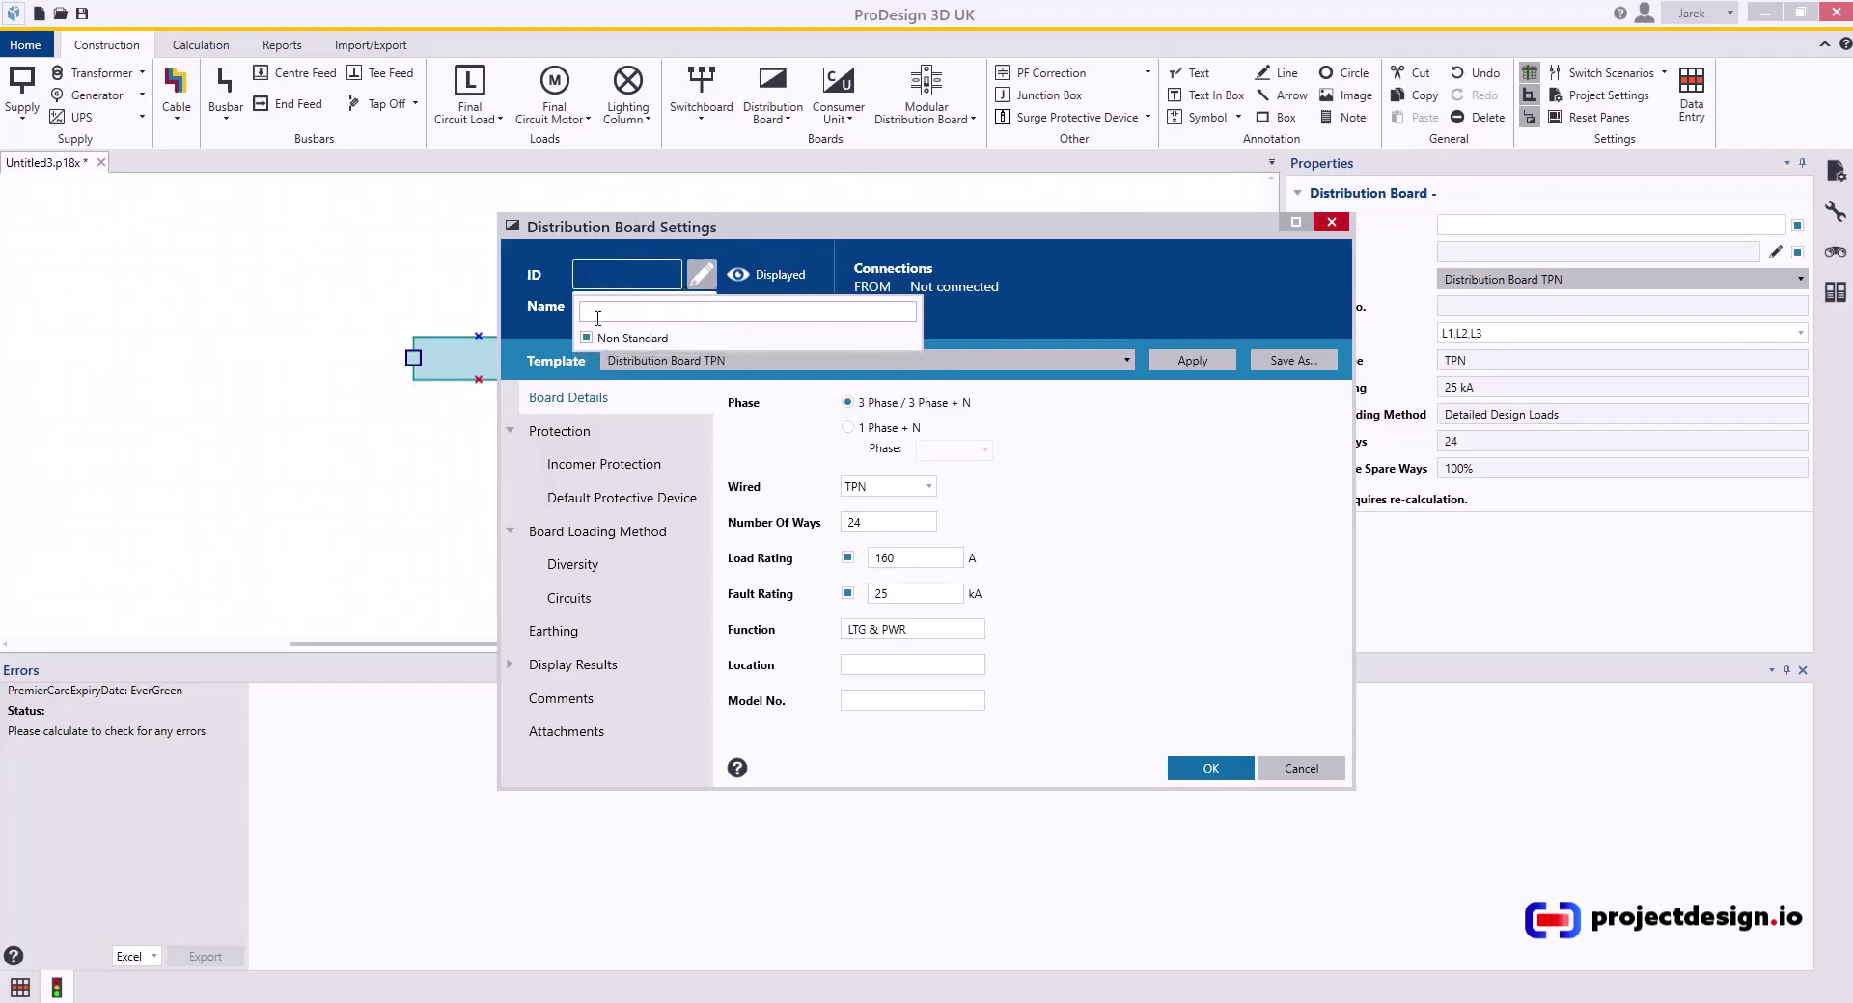
text(DB1)
key(Return)
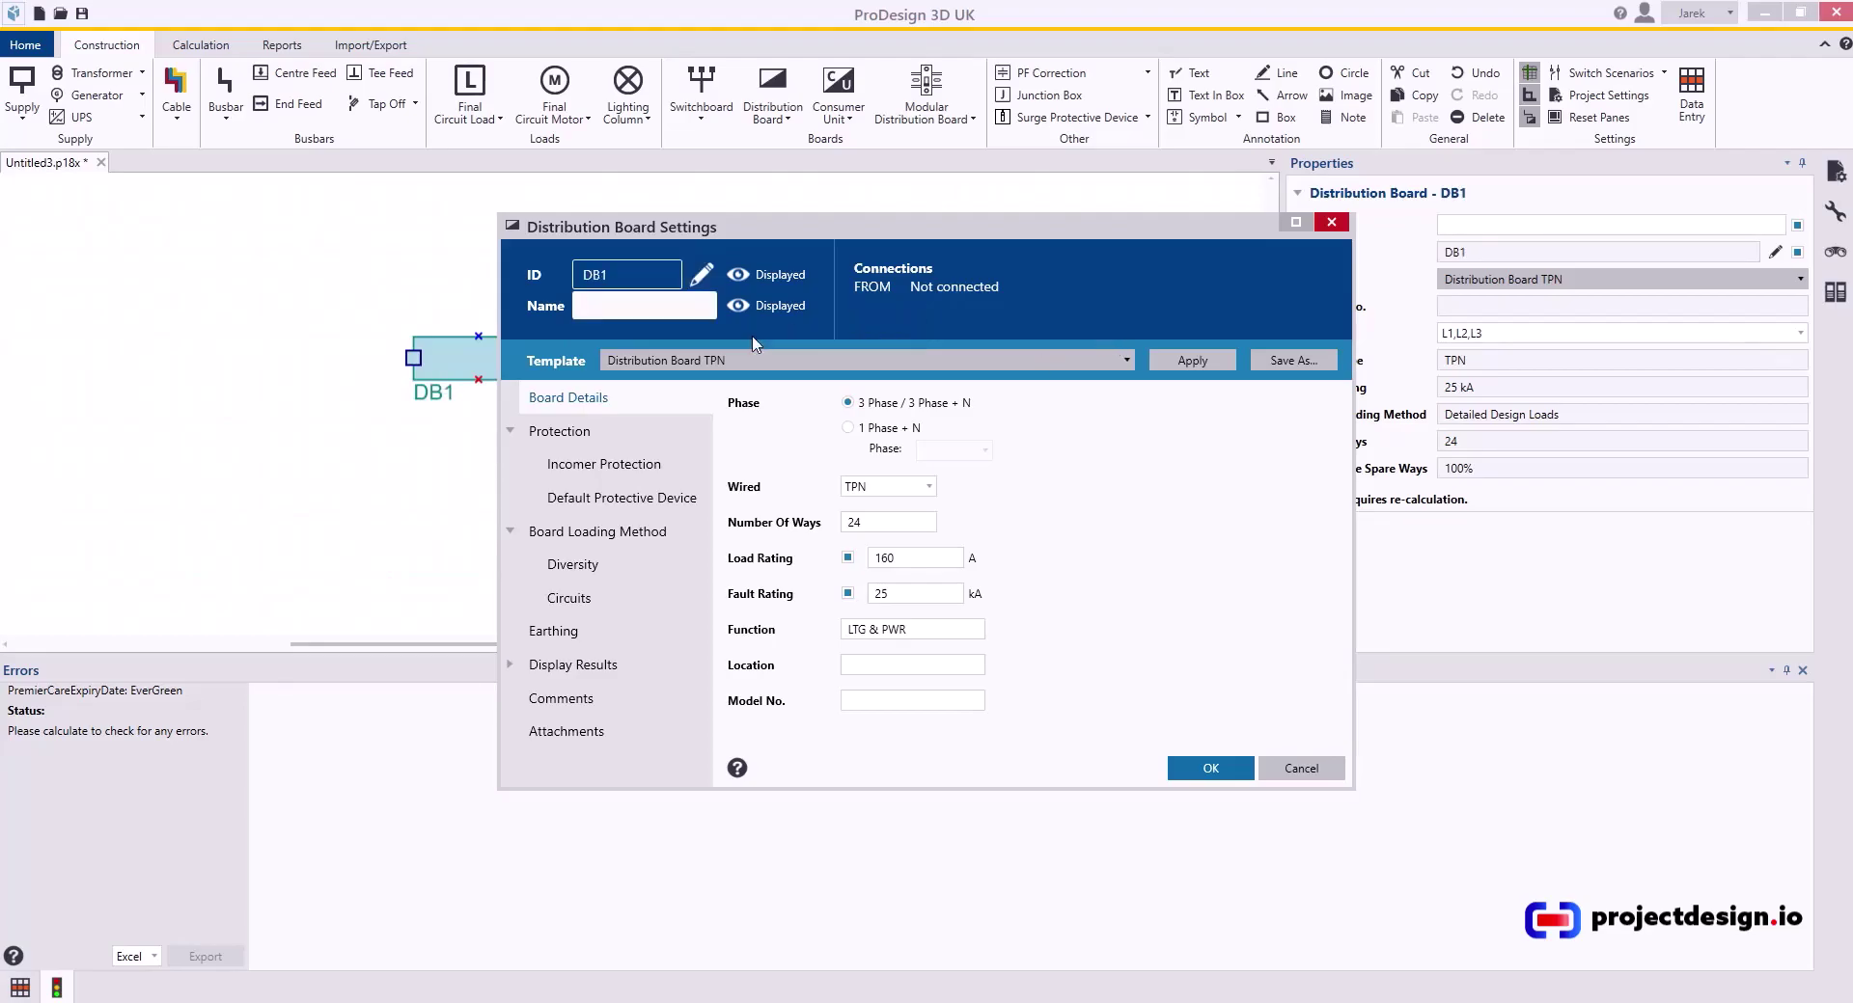
click(918, 410)
click(846, 430)
click(984, 450)
click(946, 468)
click(848, 405)
click(849, 427)
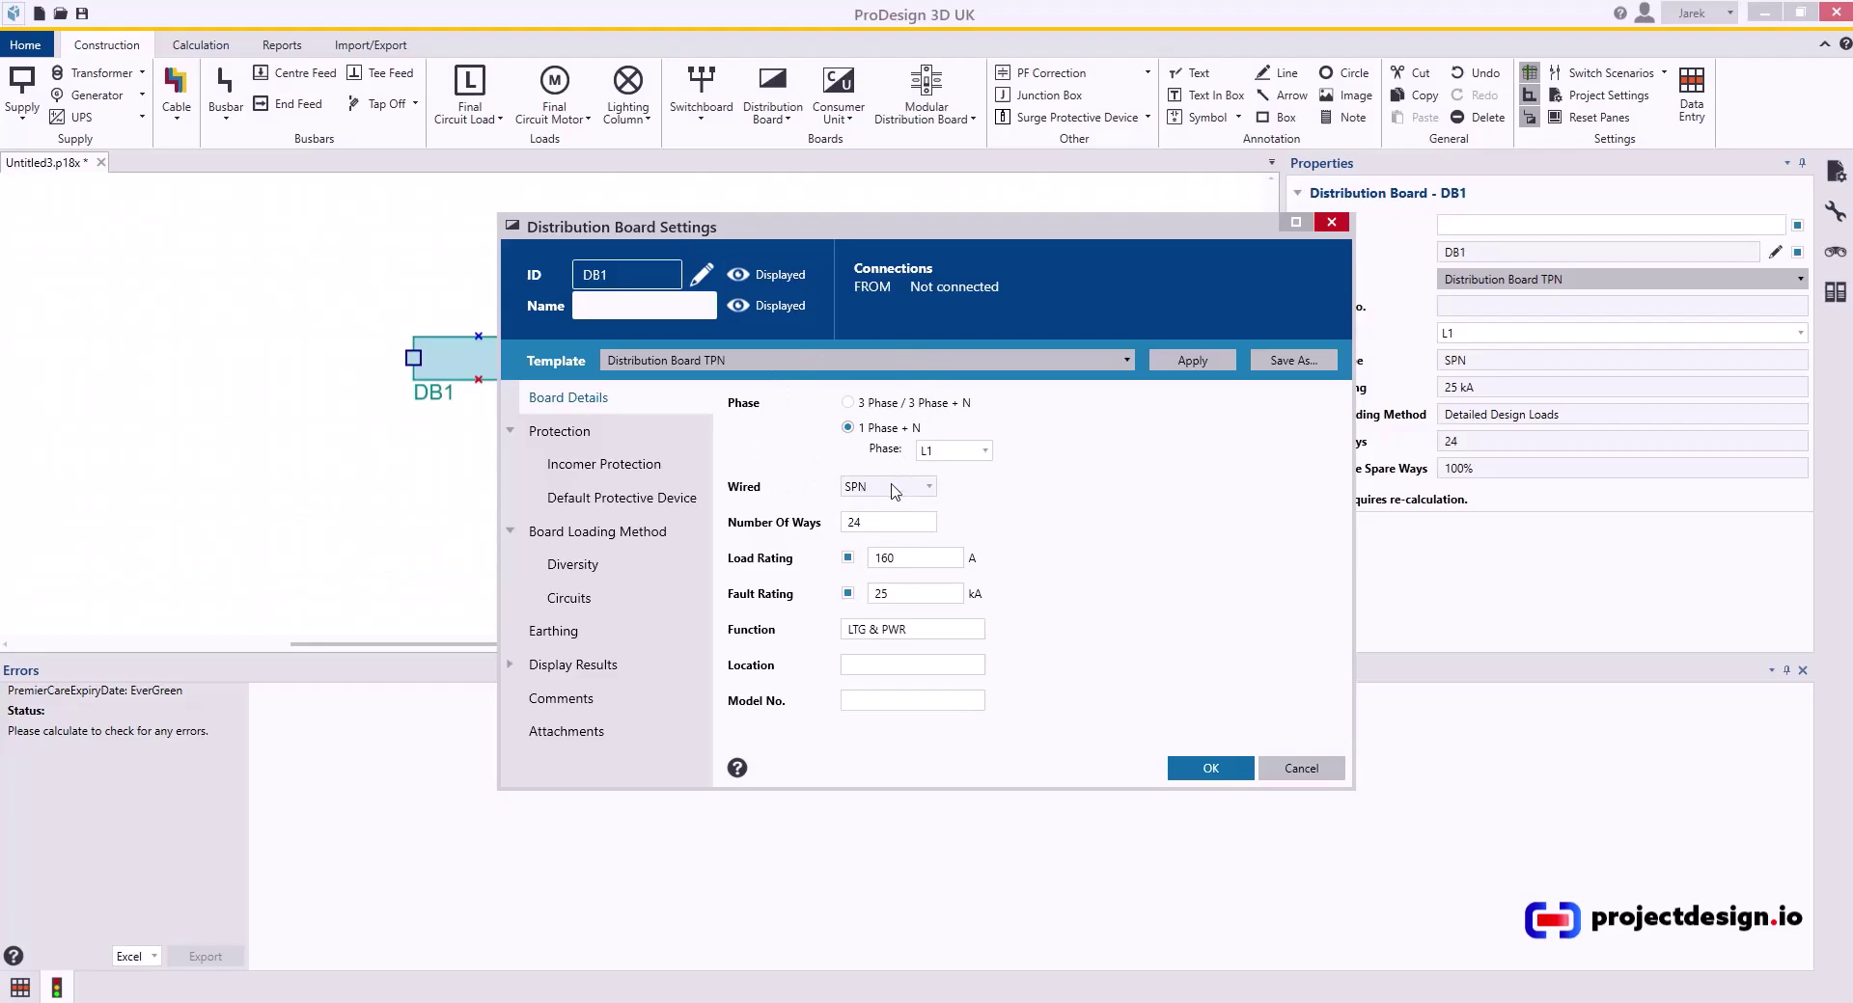
click(848, 403)
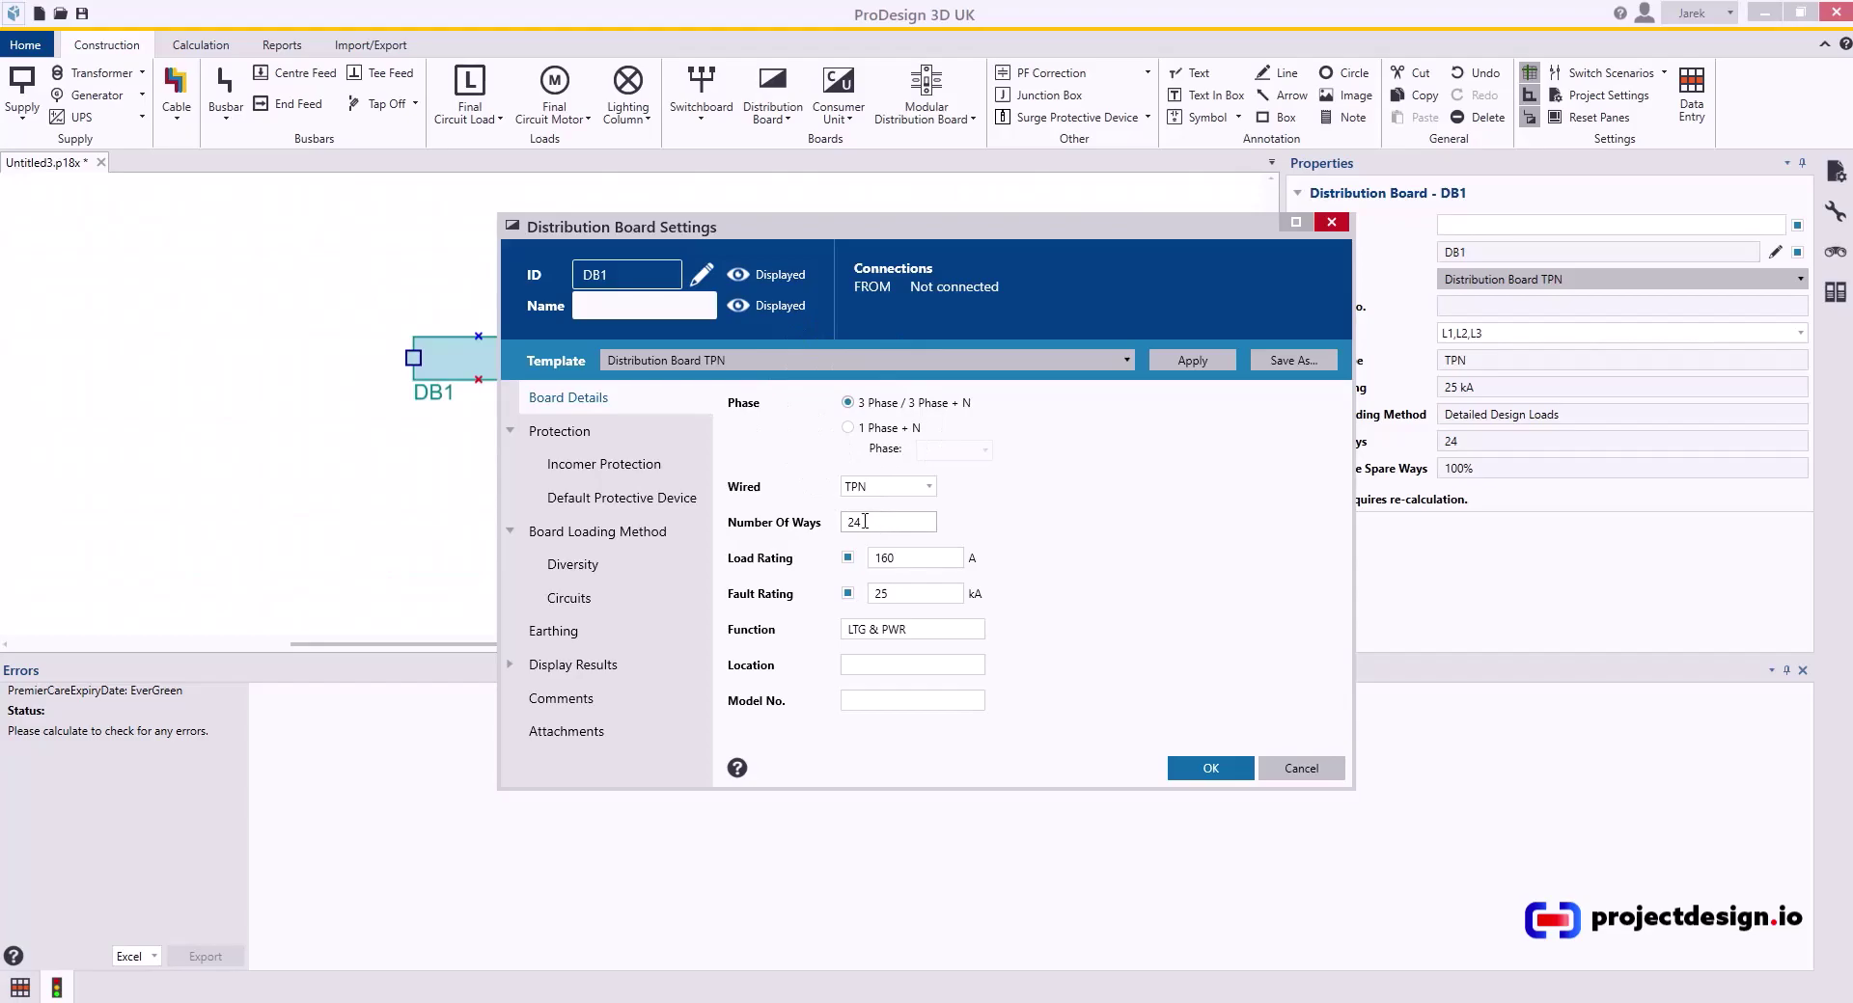
- Set DB1's board details to a 160 A load rating, 25 kA fault rating and LTG & PWR function
drag(863, 521, 859, 569)
text(125)
drag(894, 559, 861, 560)
text(160)
click(897, 593)
key(Tab)
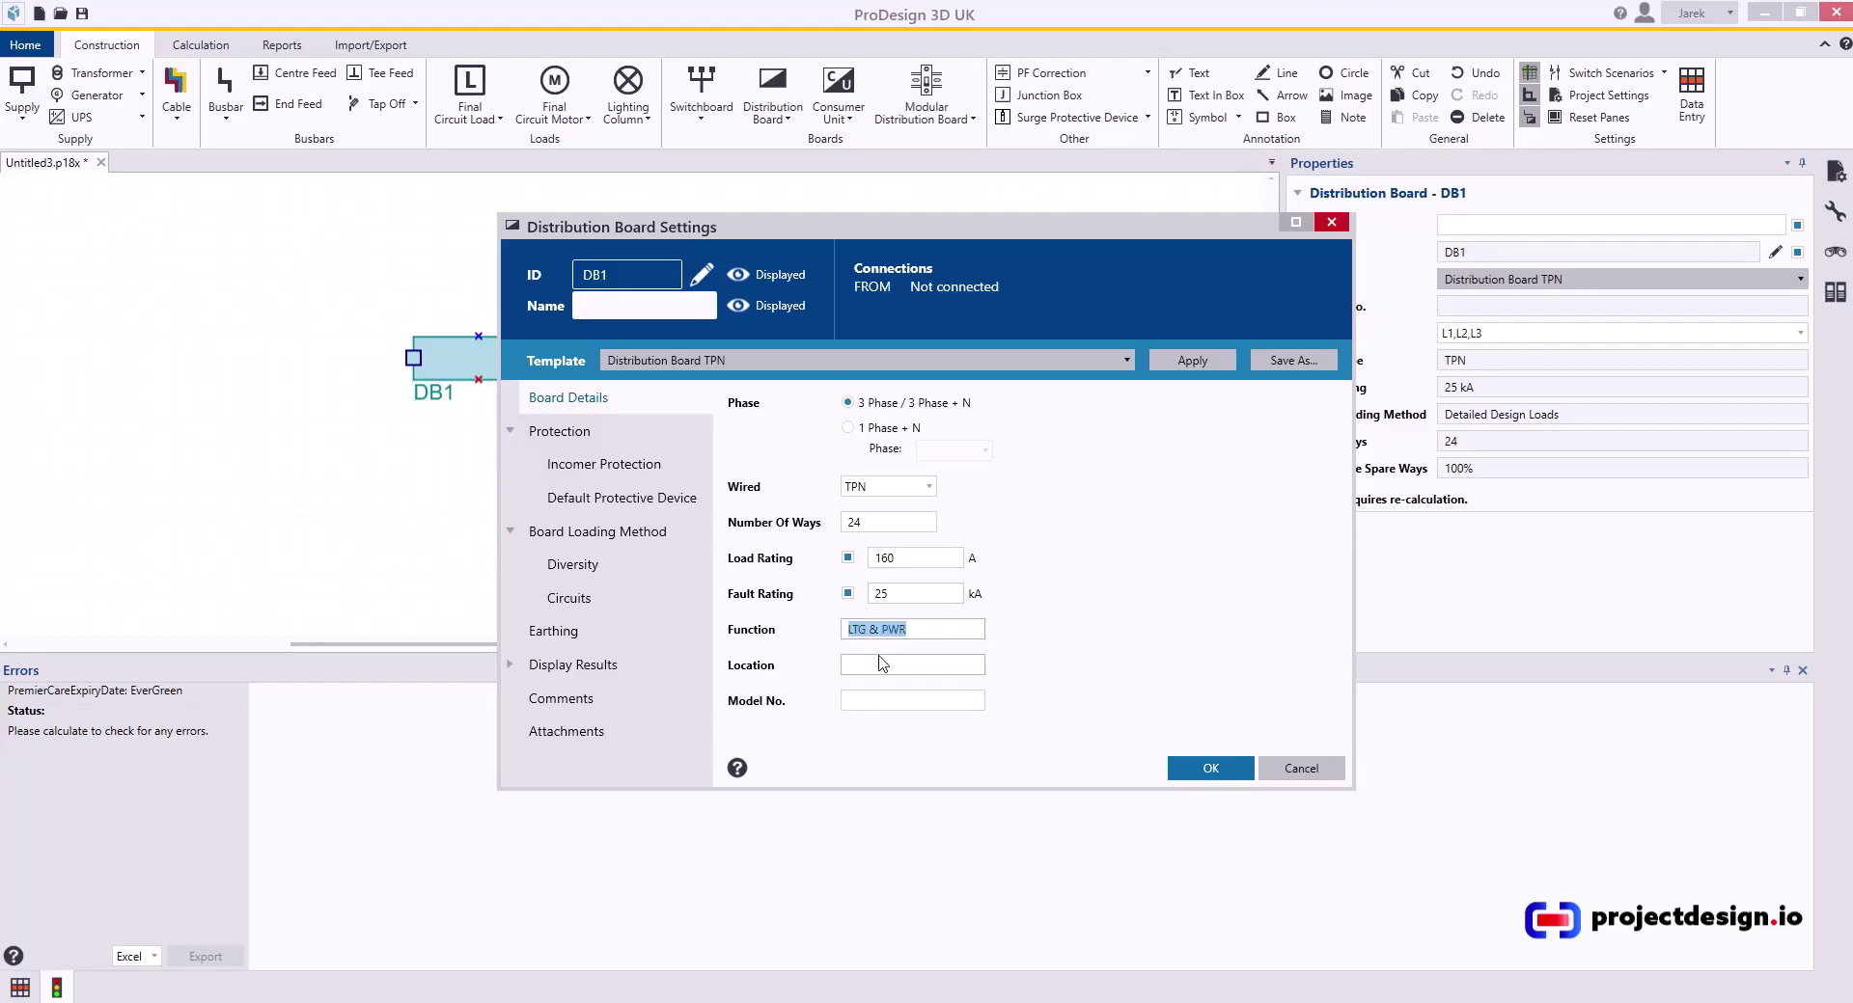
drag(881, 629, 845, 641)
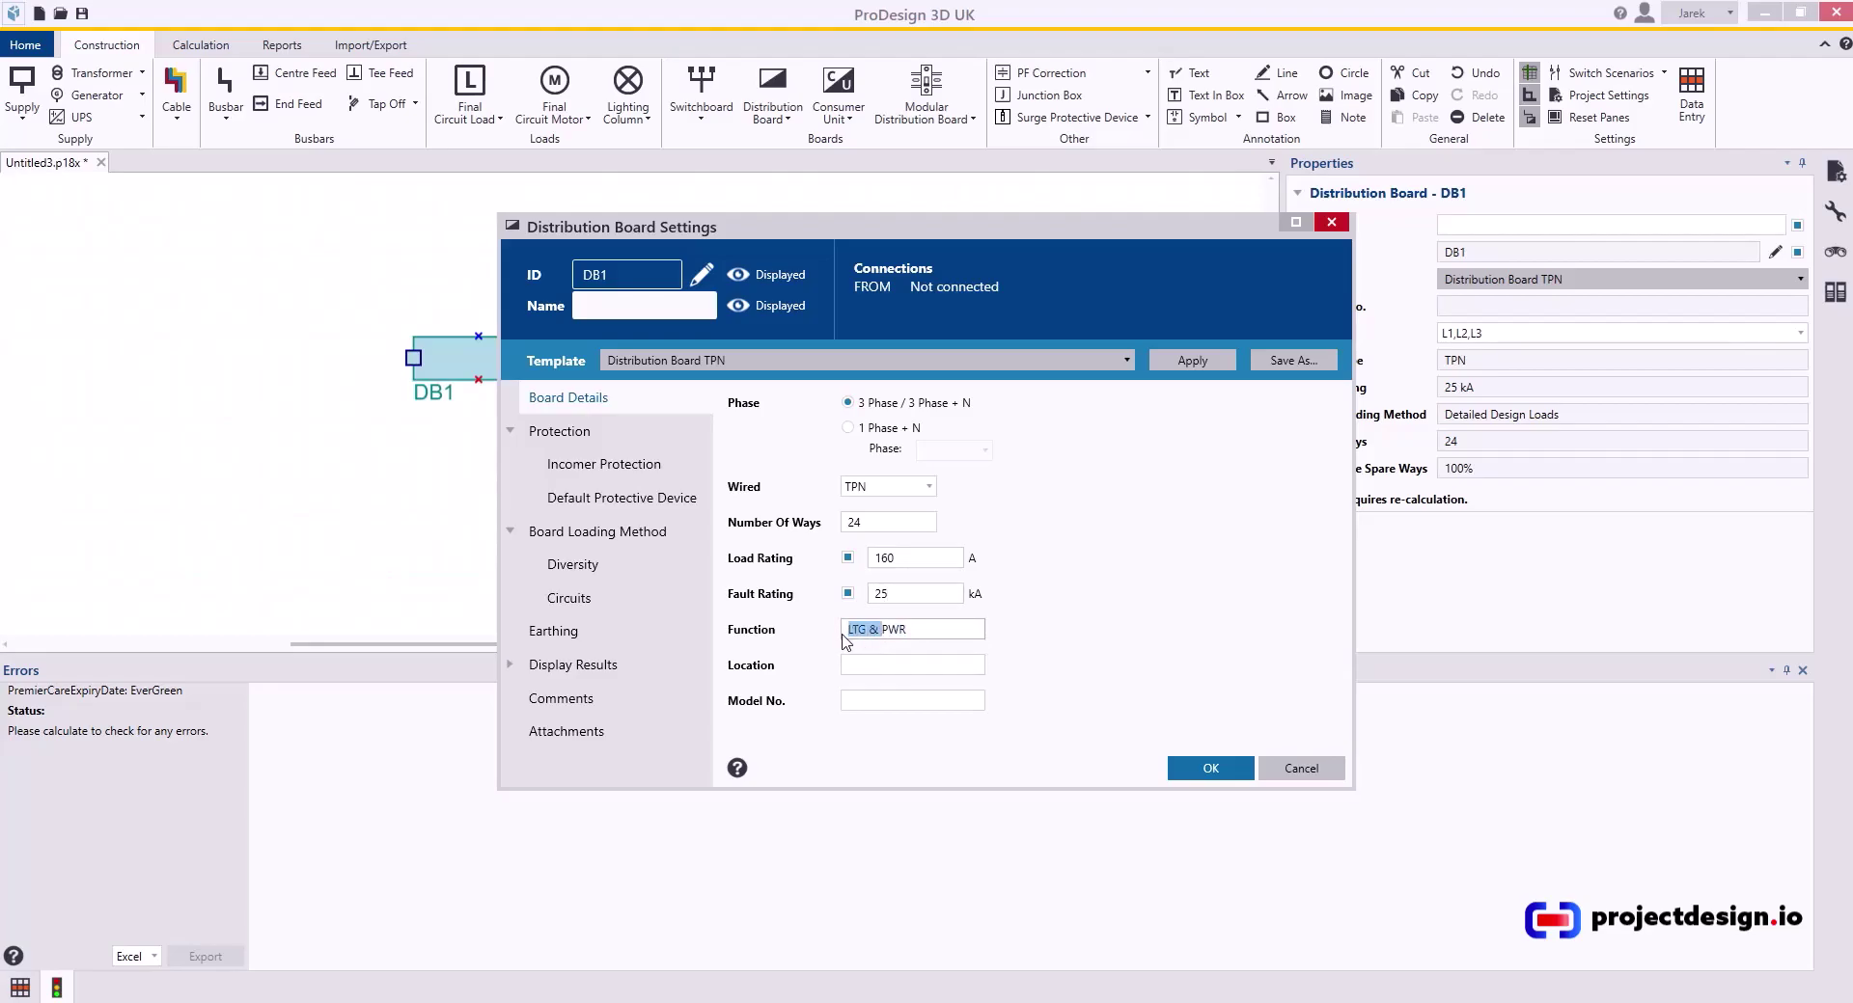
click(921, 631)
click(876, 703)
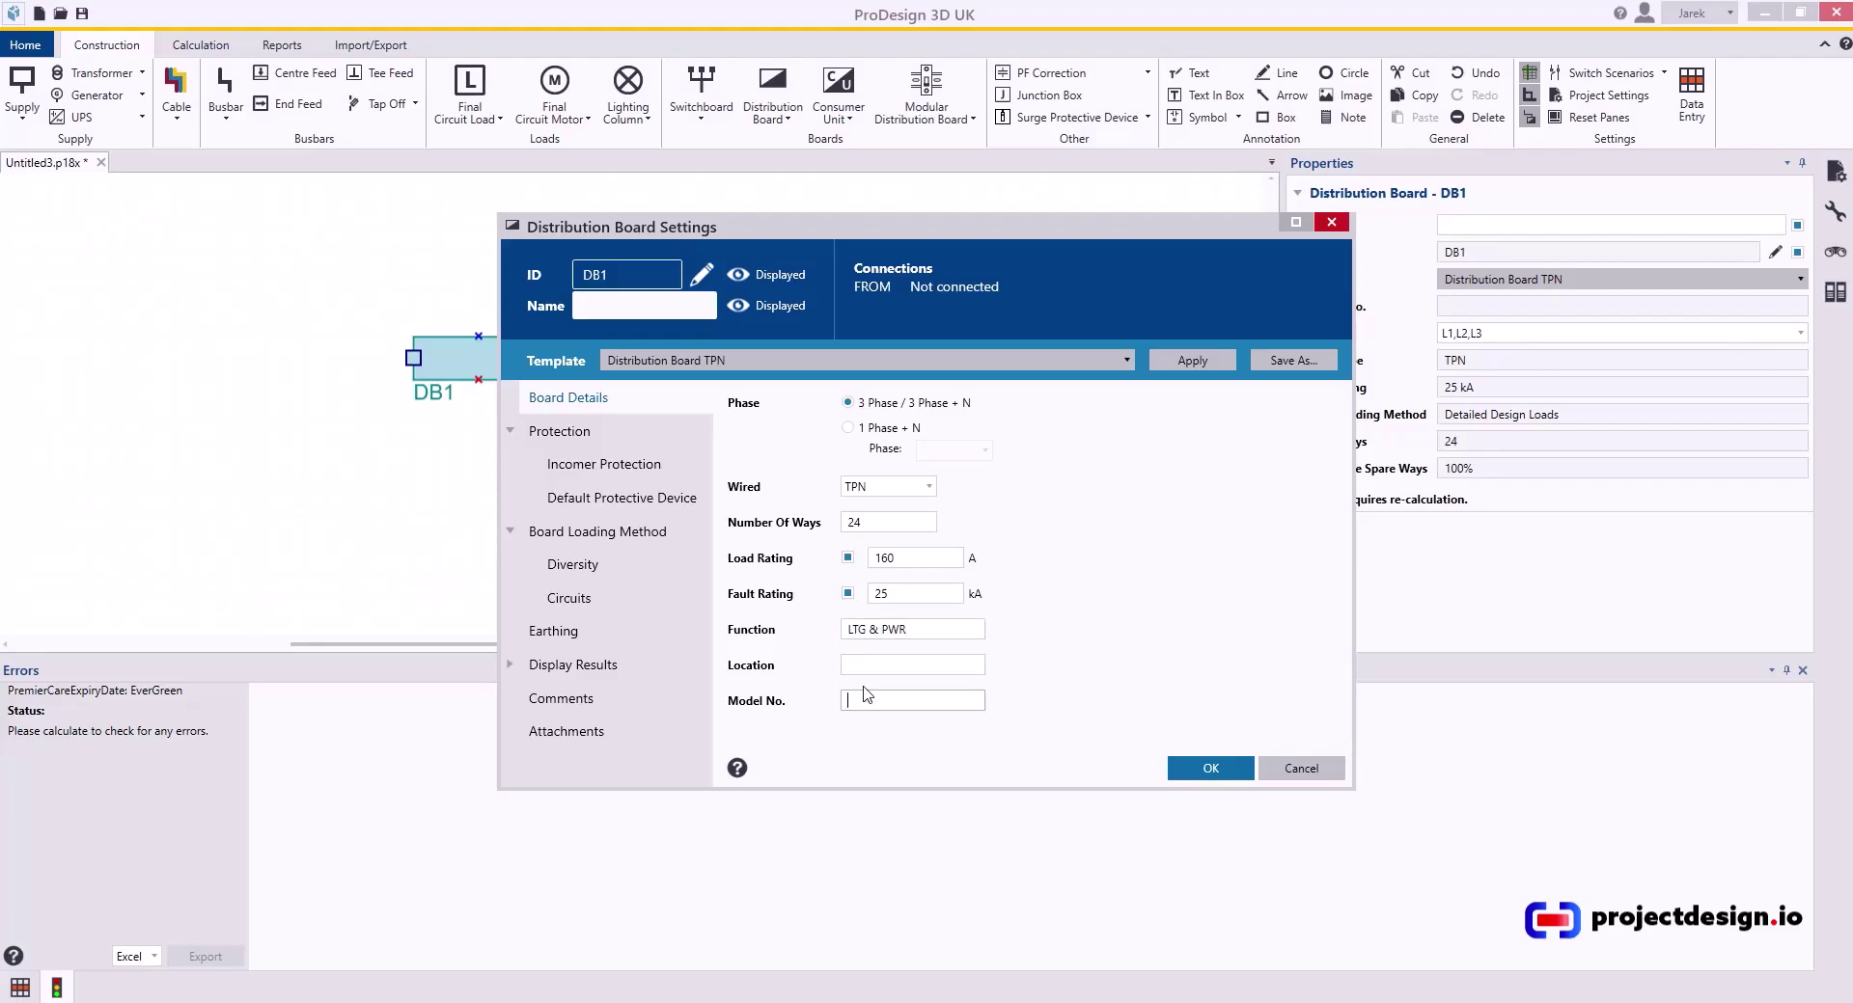
- Make DB1's incomer an isolating switch using the default protective device settings
click(582, 436)
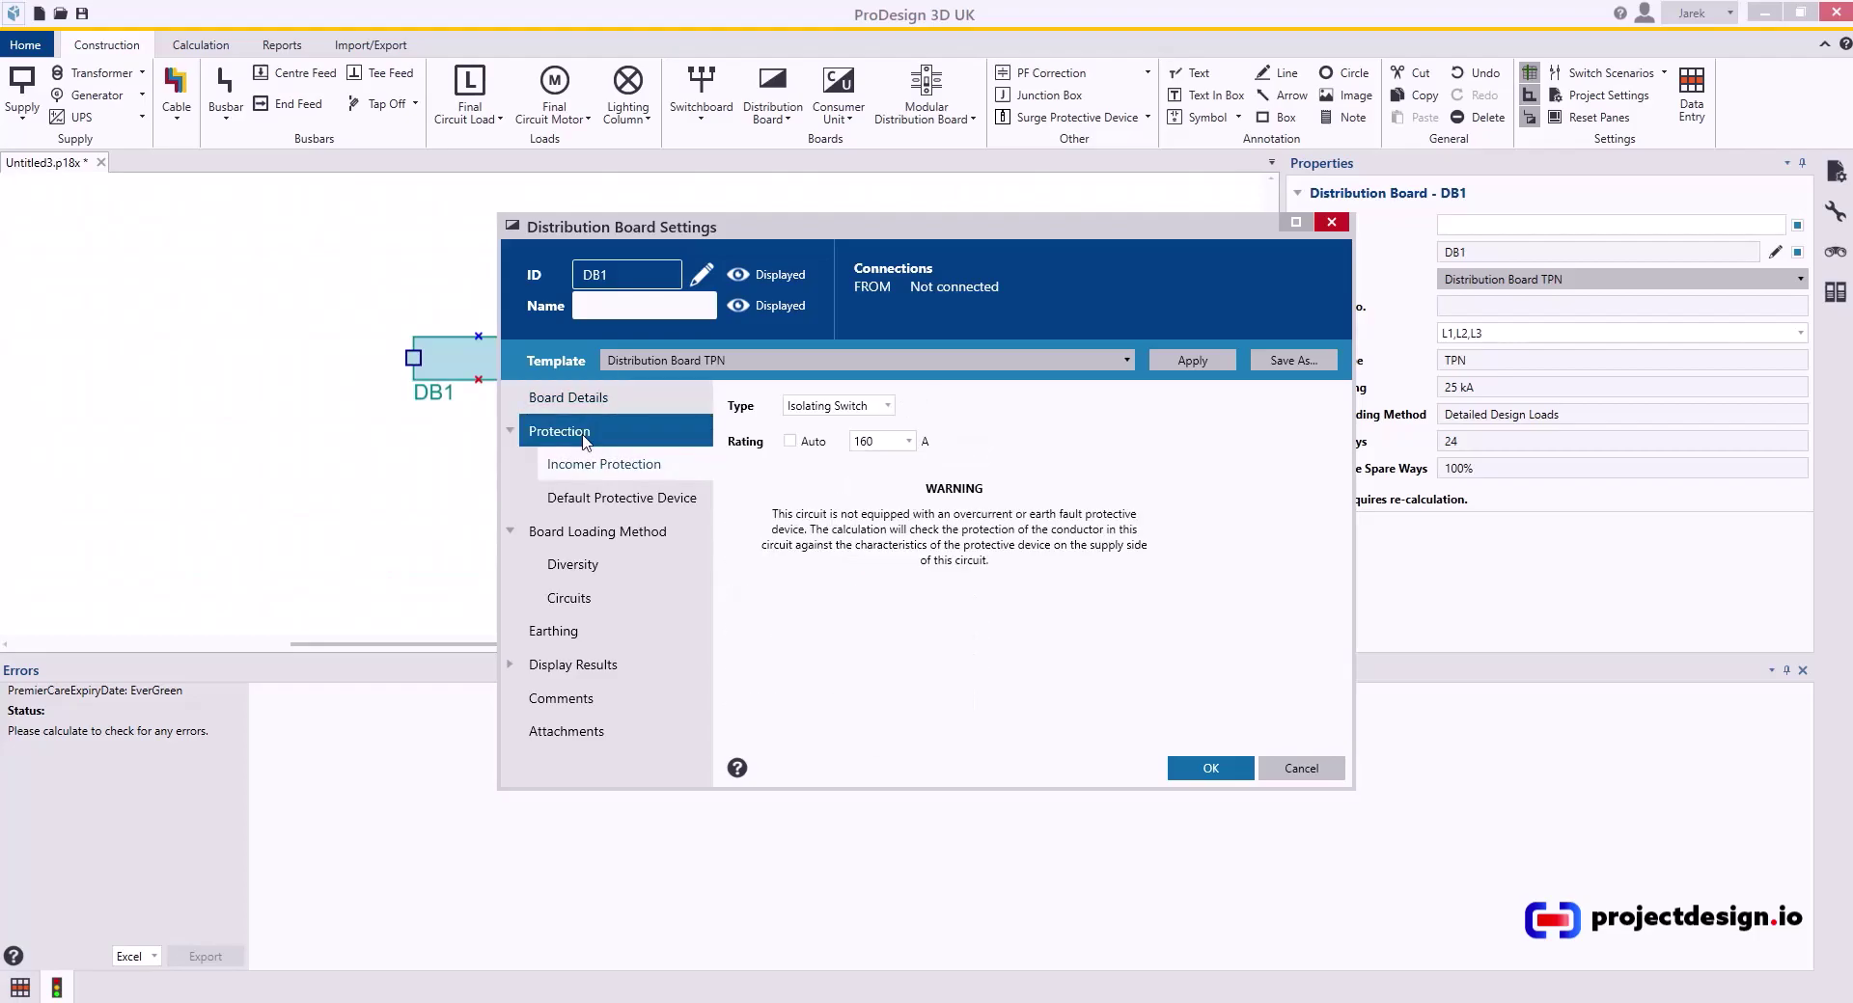
click(889, 406)
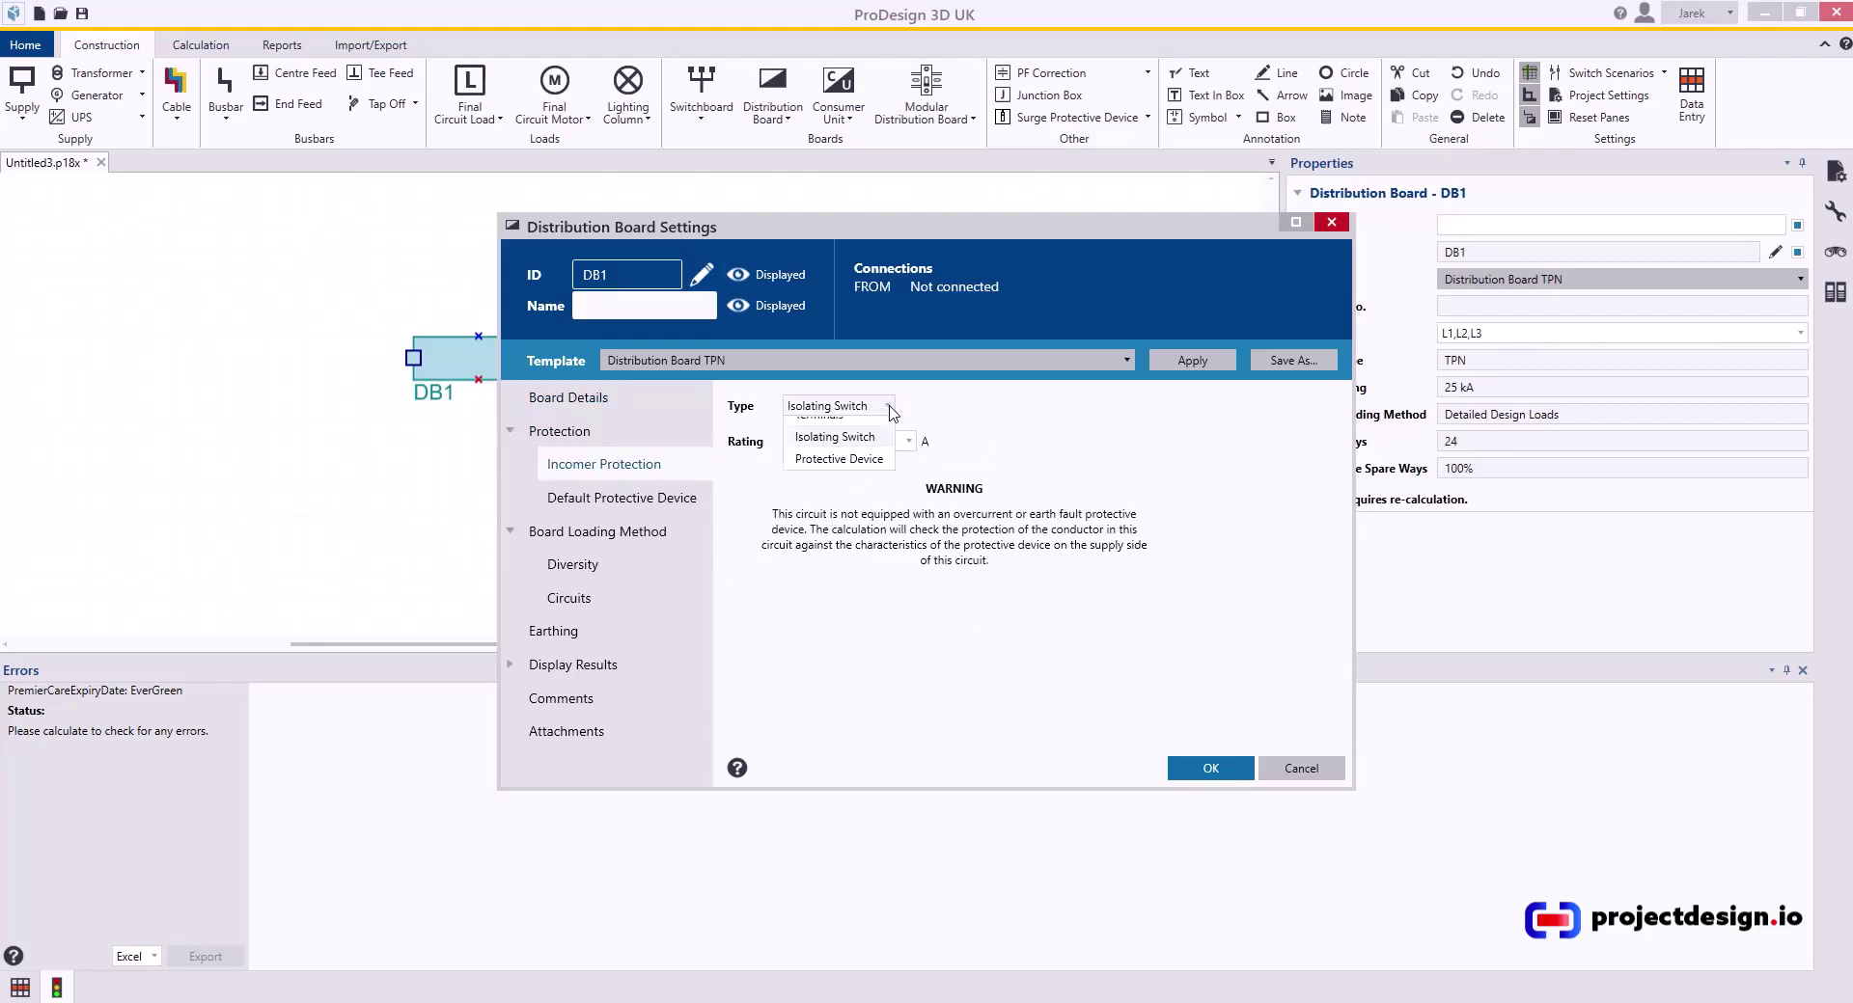
click(911, 449)
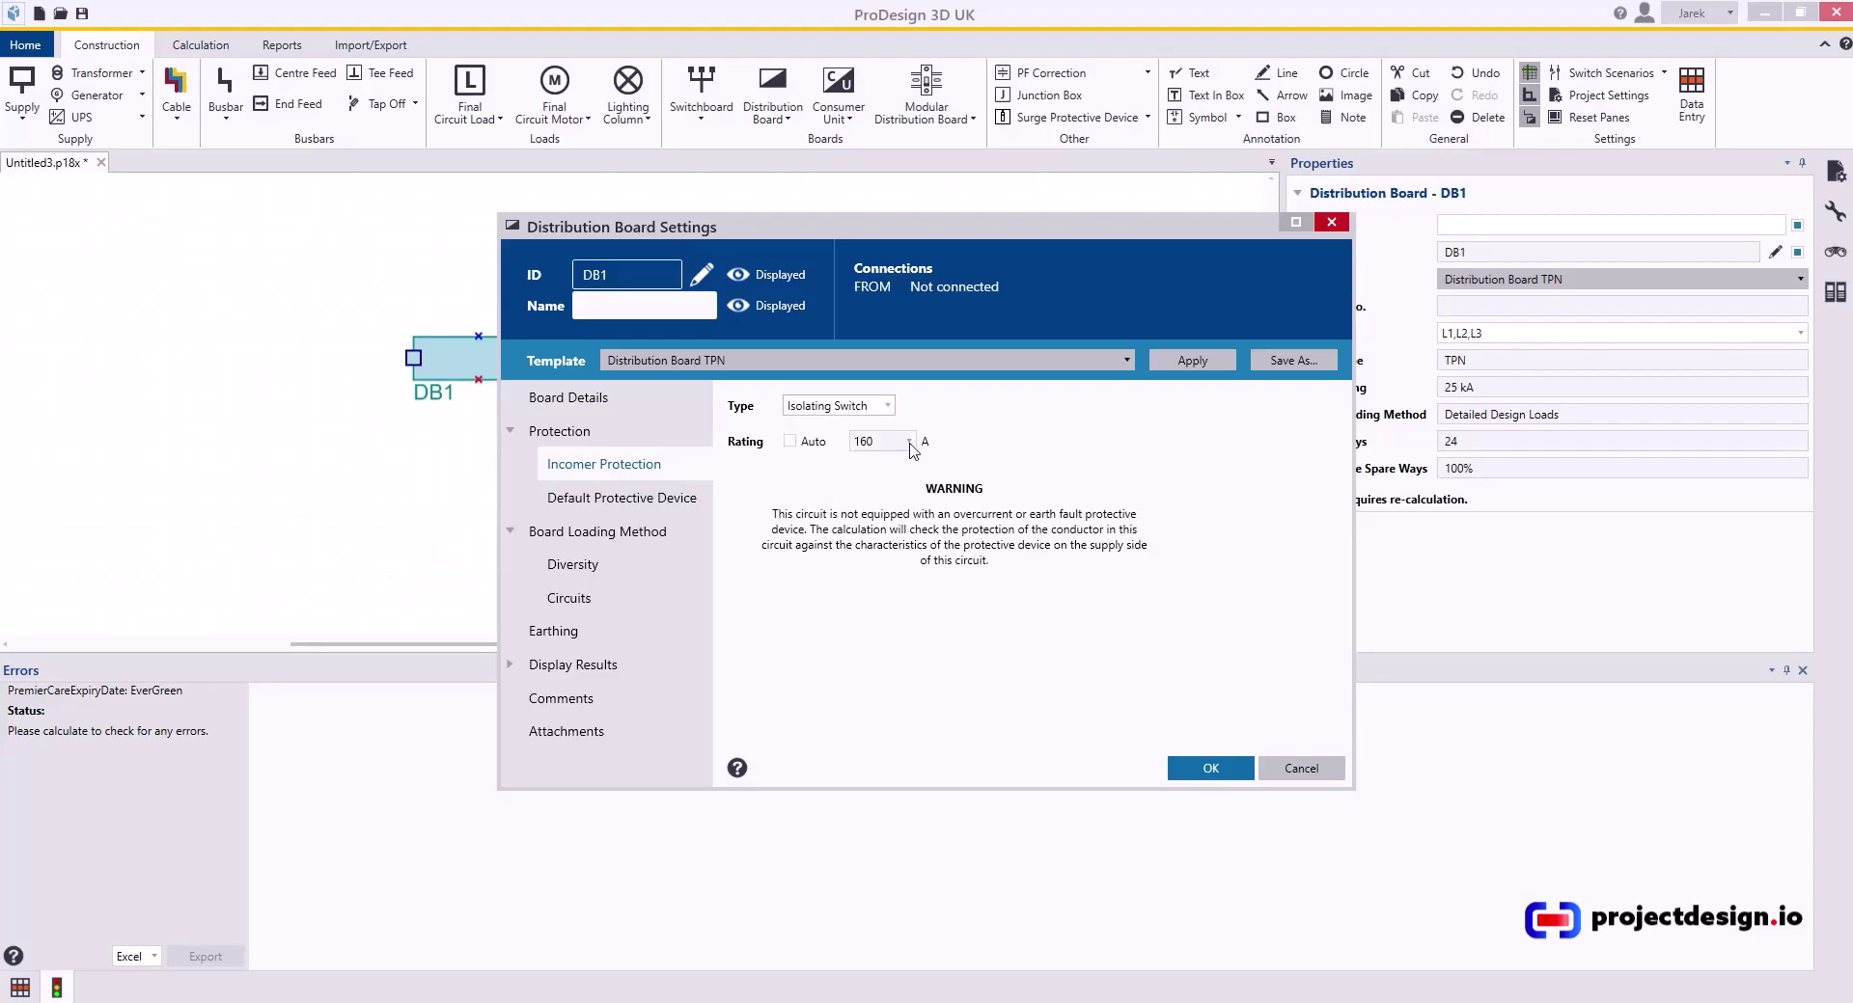
click(637, 497)
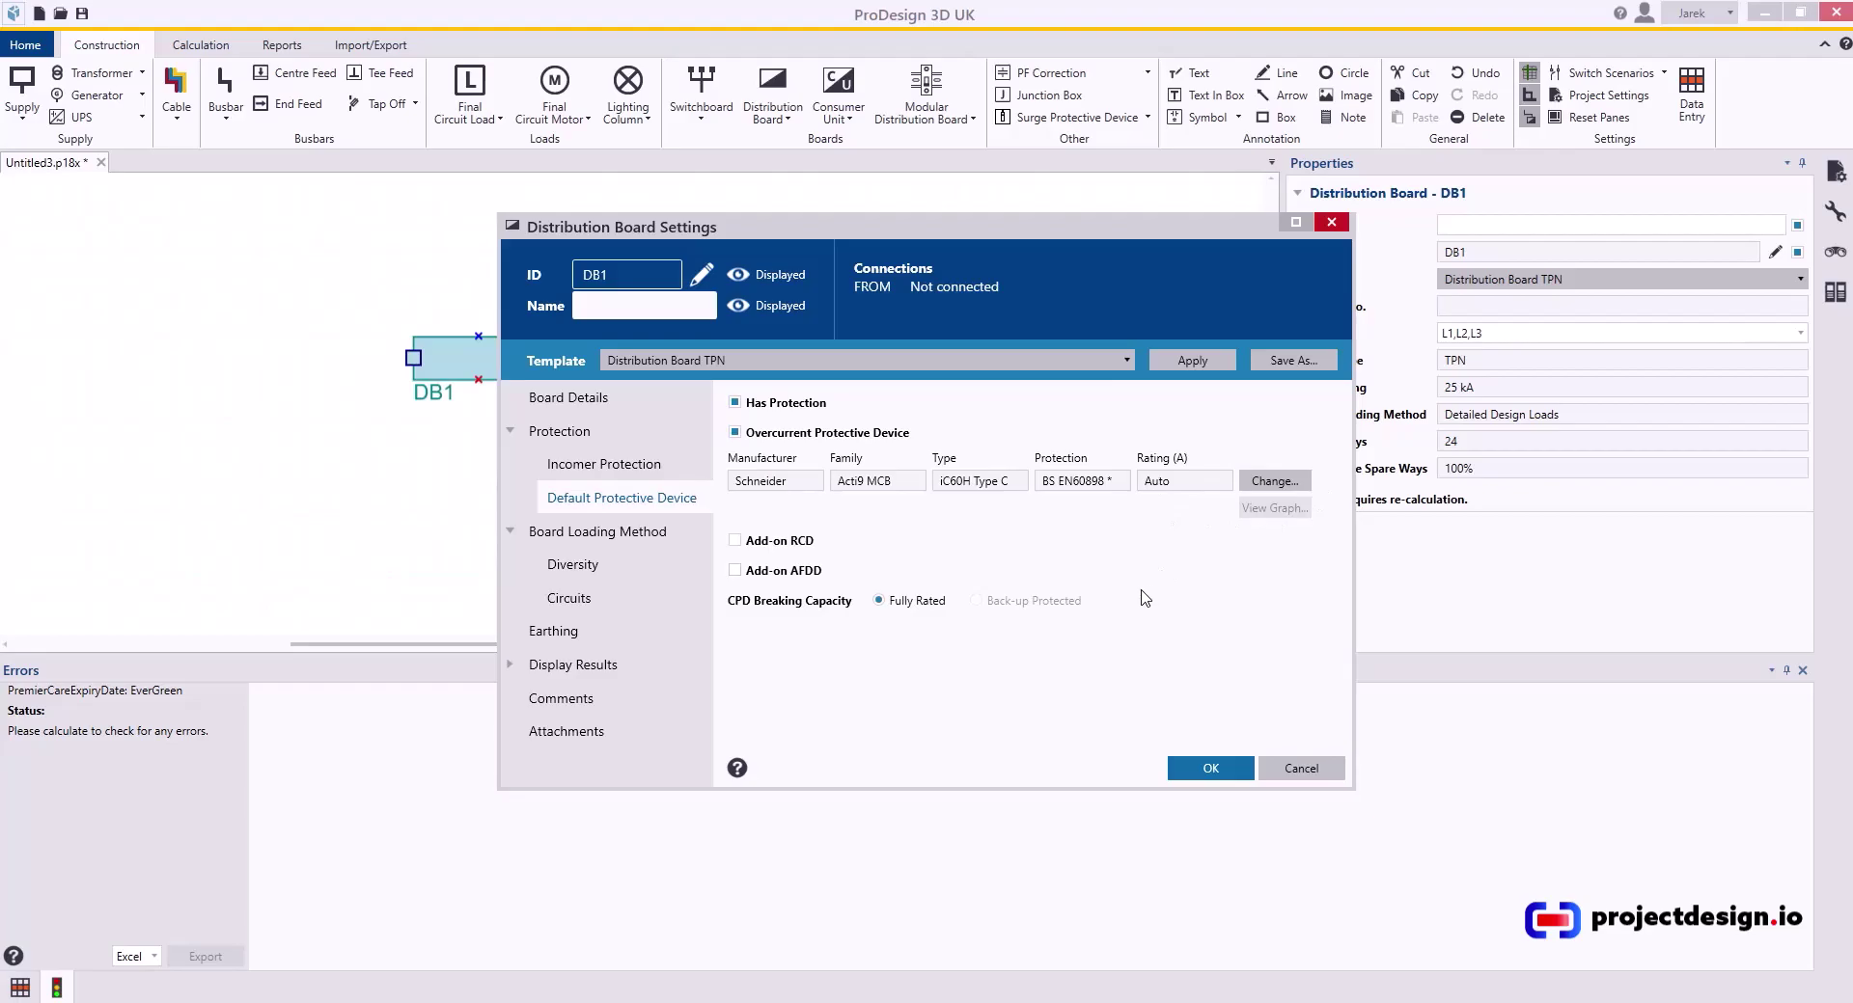
click(597, 532)
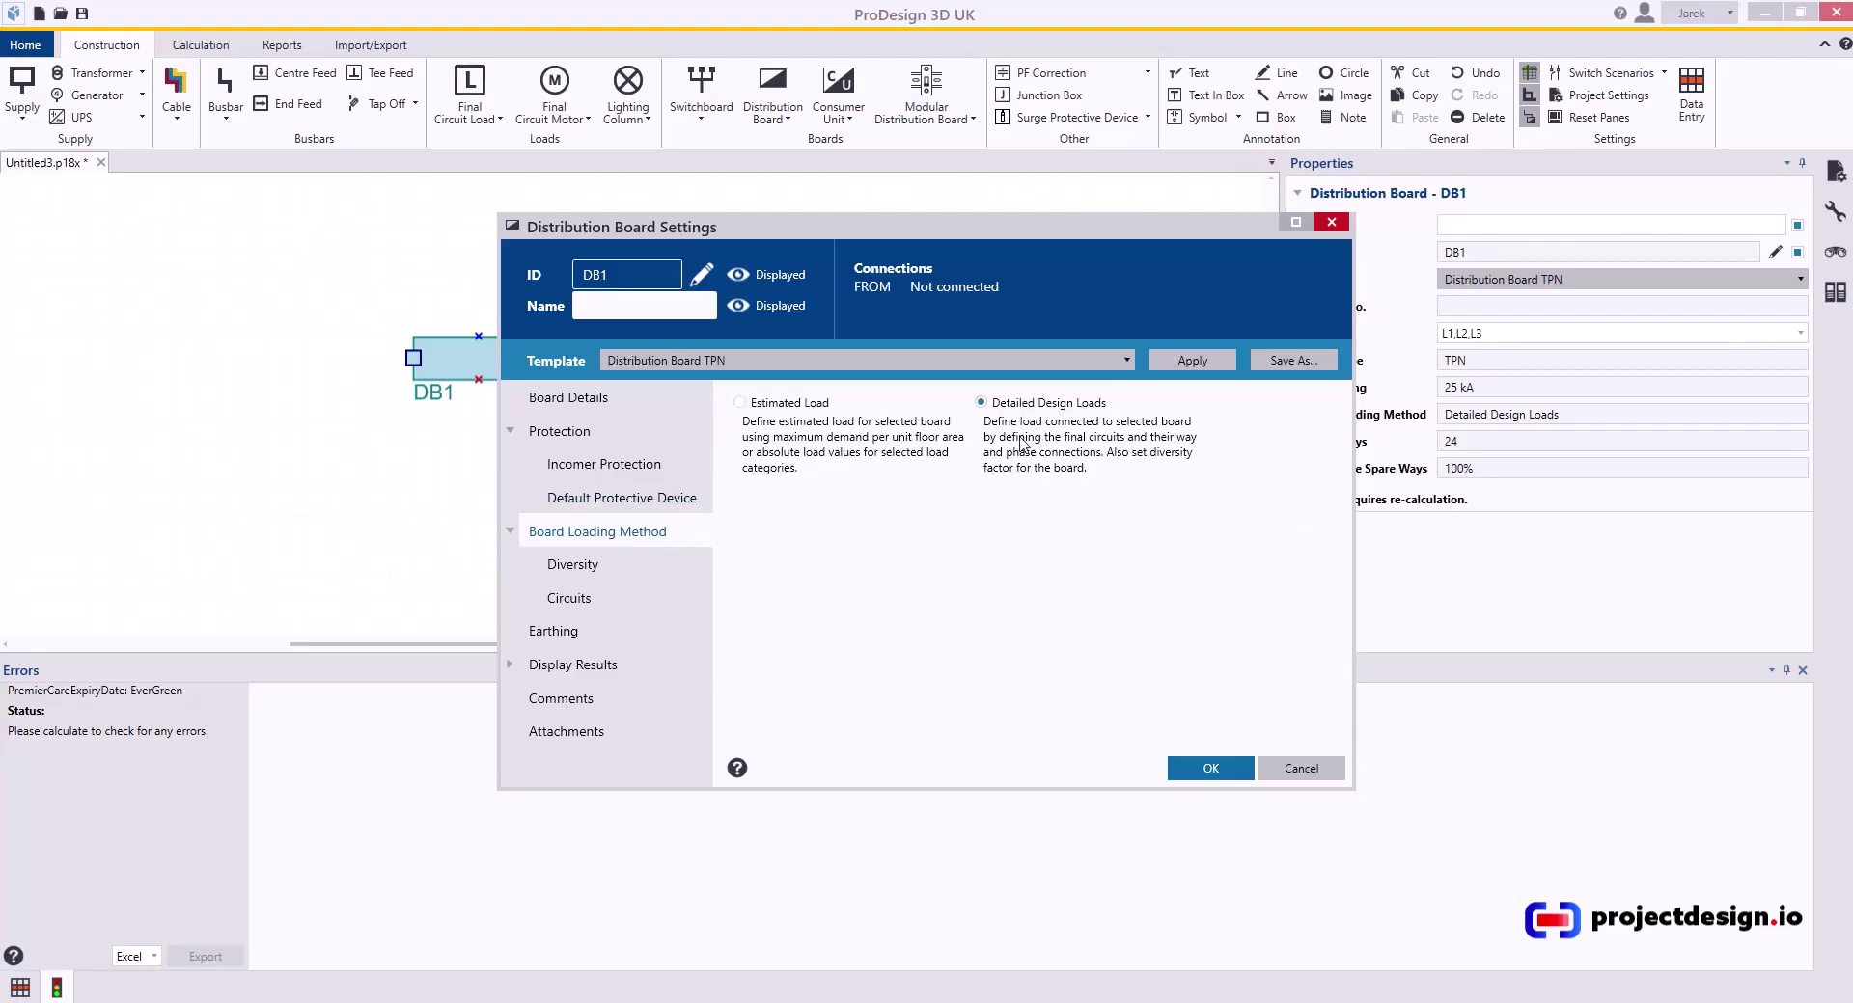
- Set DB1 to Estimated Load by Load Category and add a blank category row
click(739, 403)
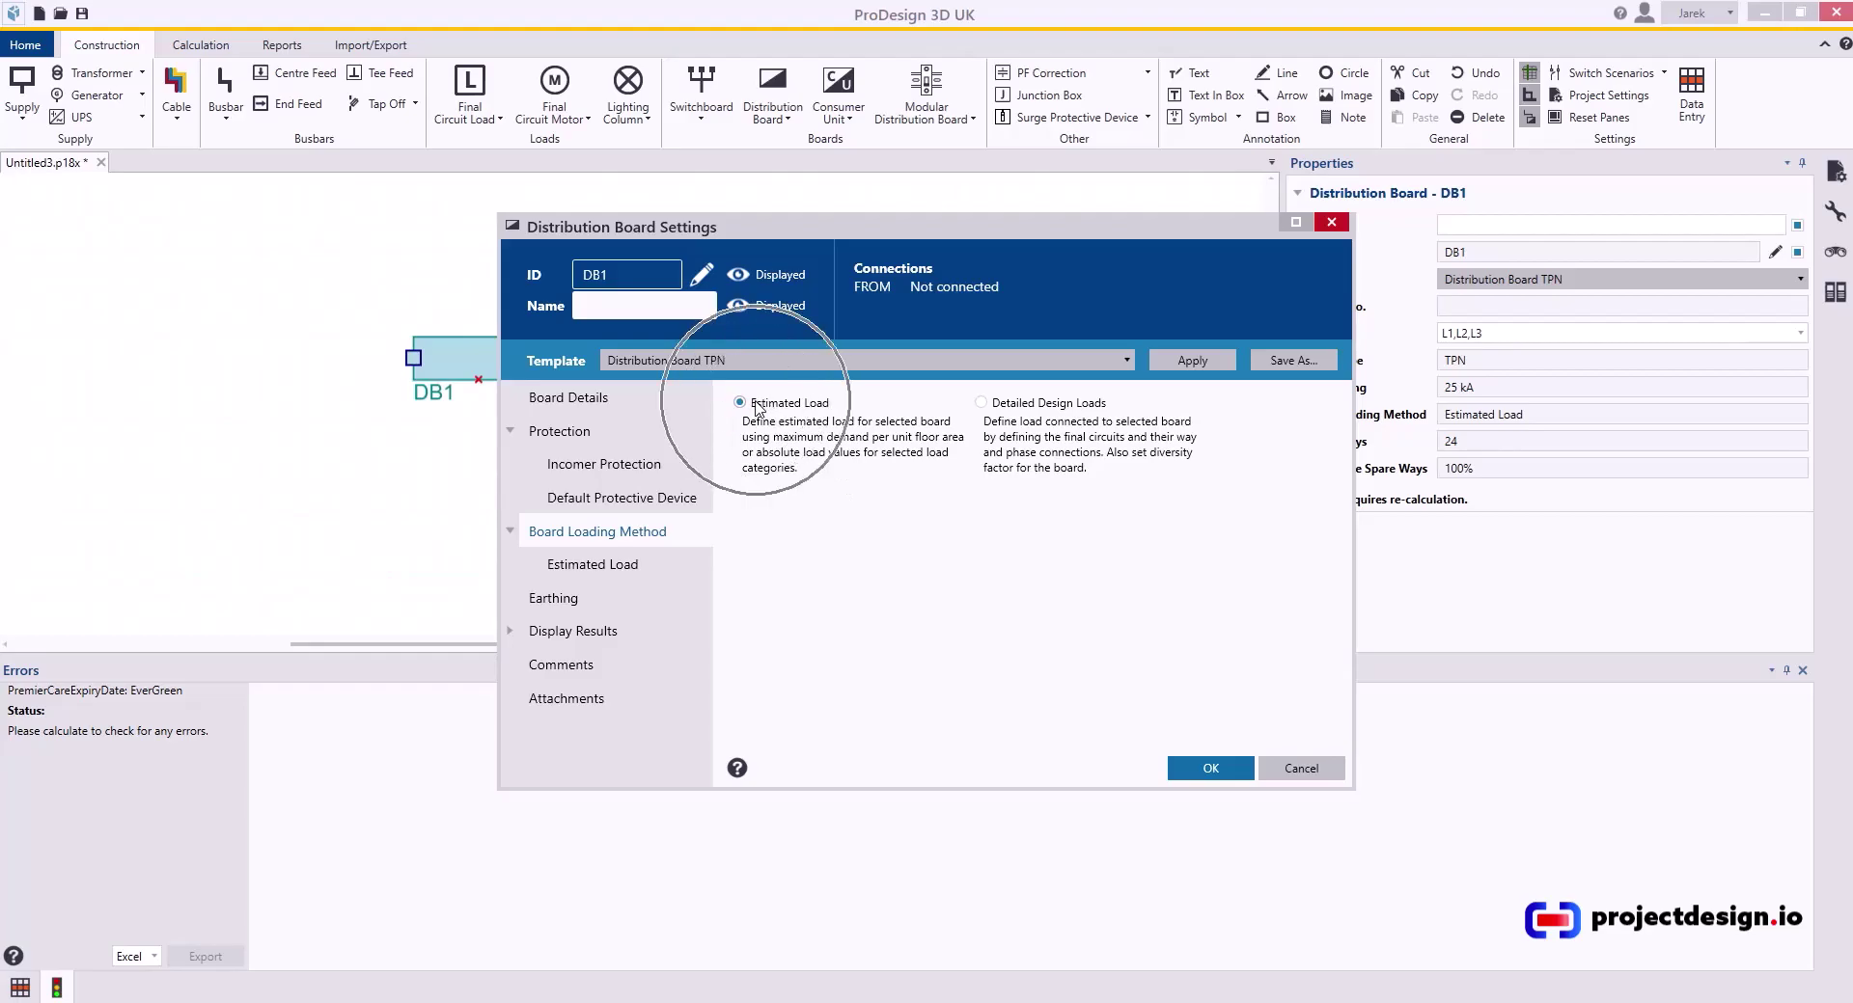
click(593, 564)
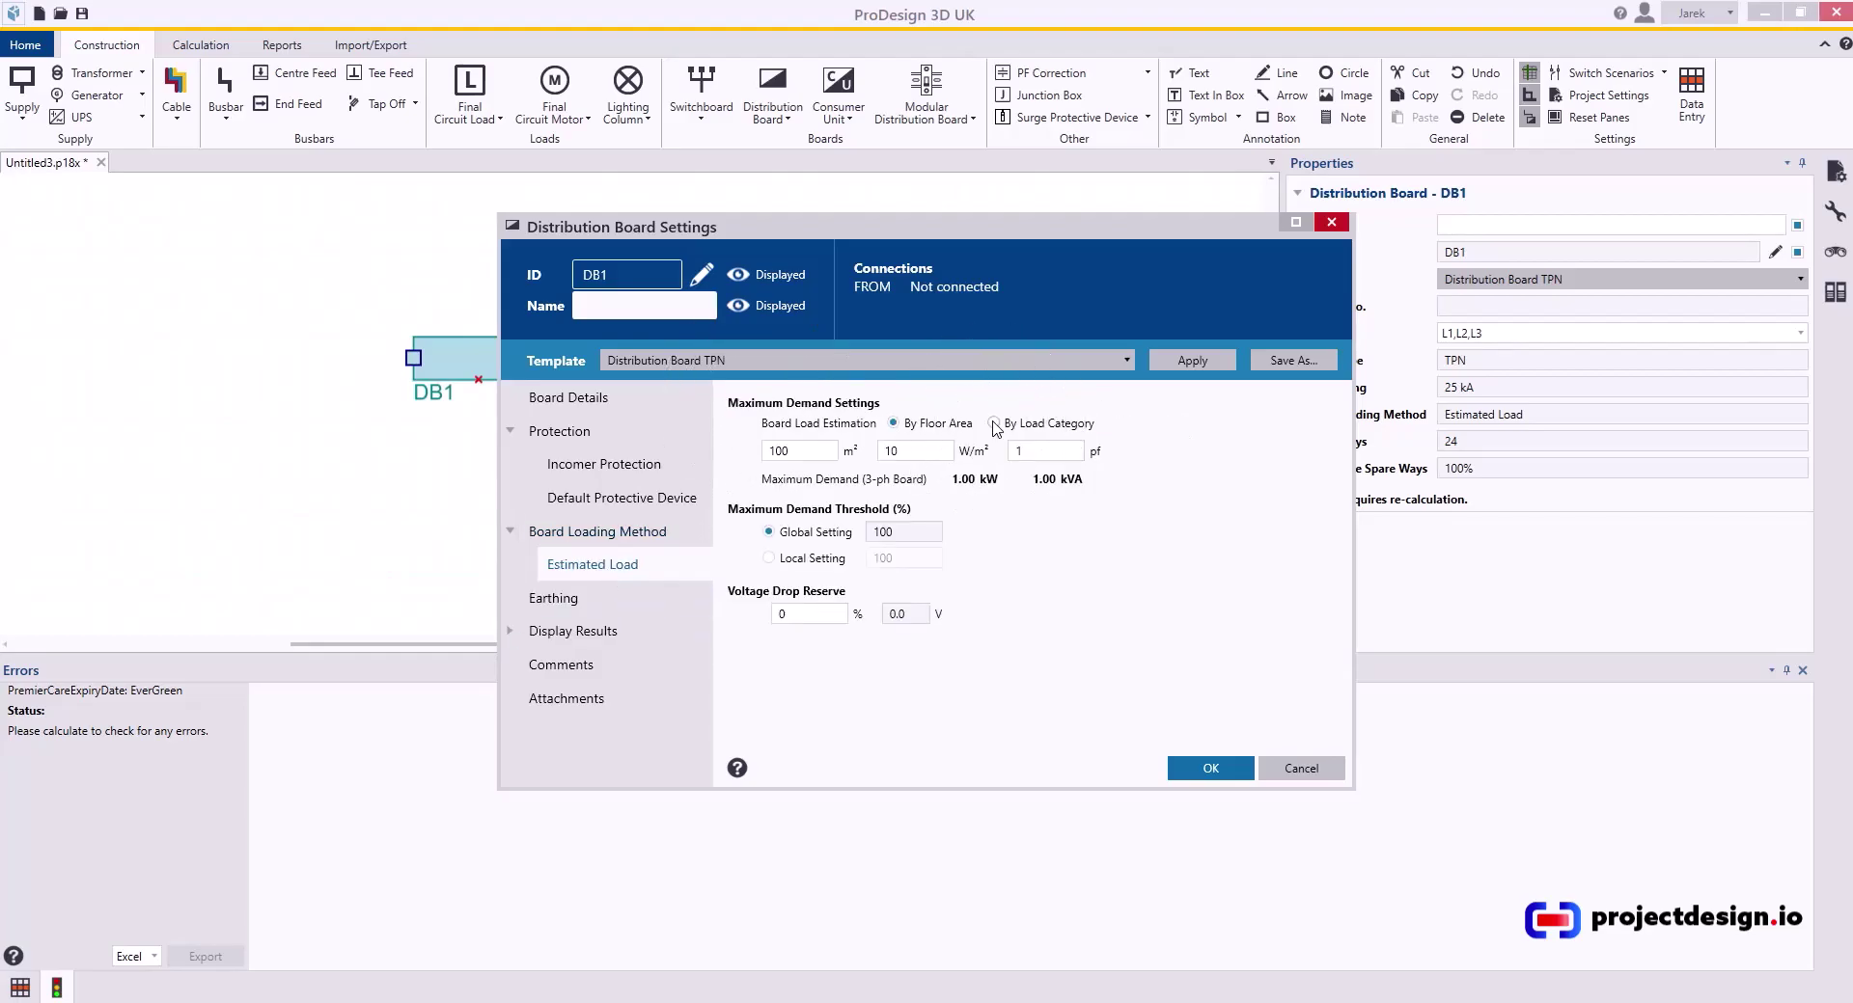
click(993, 424)
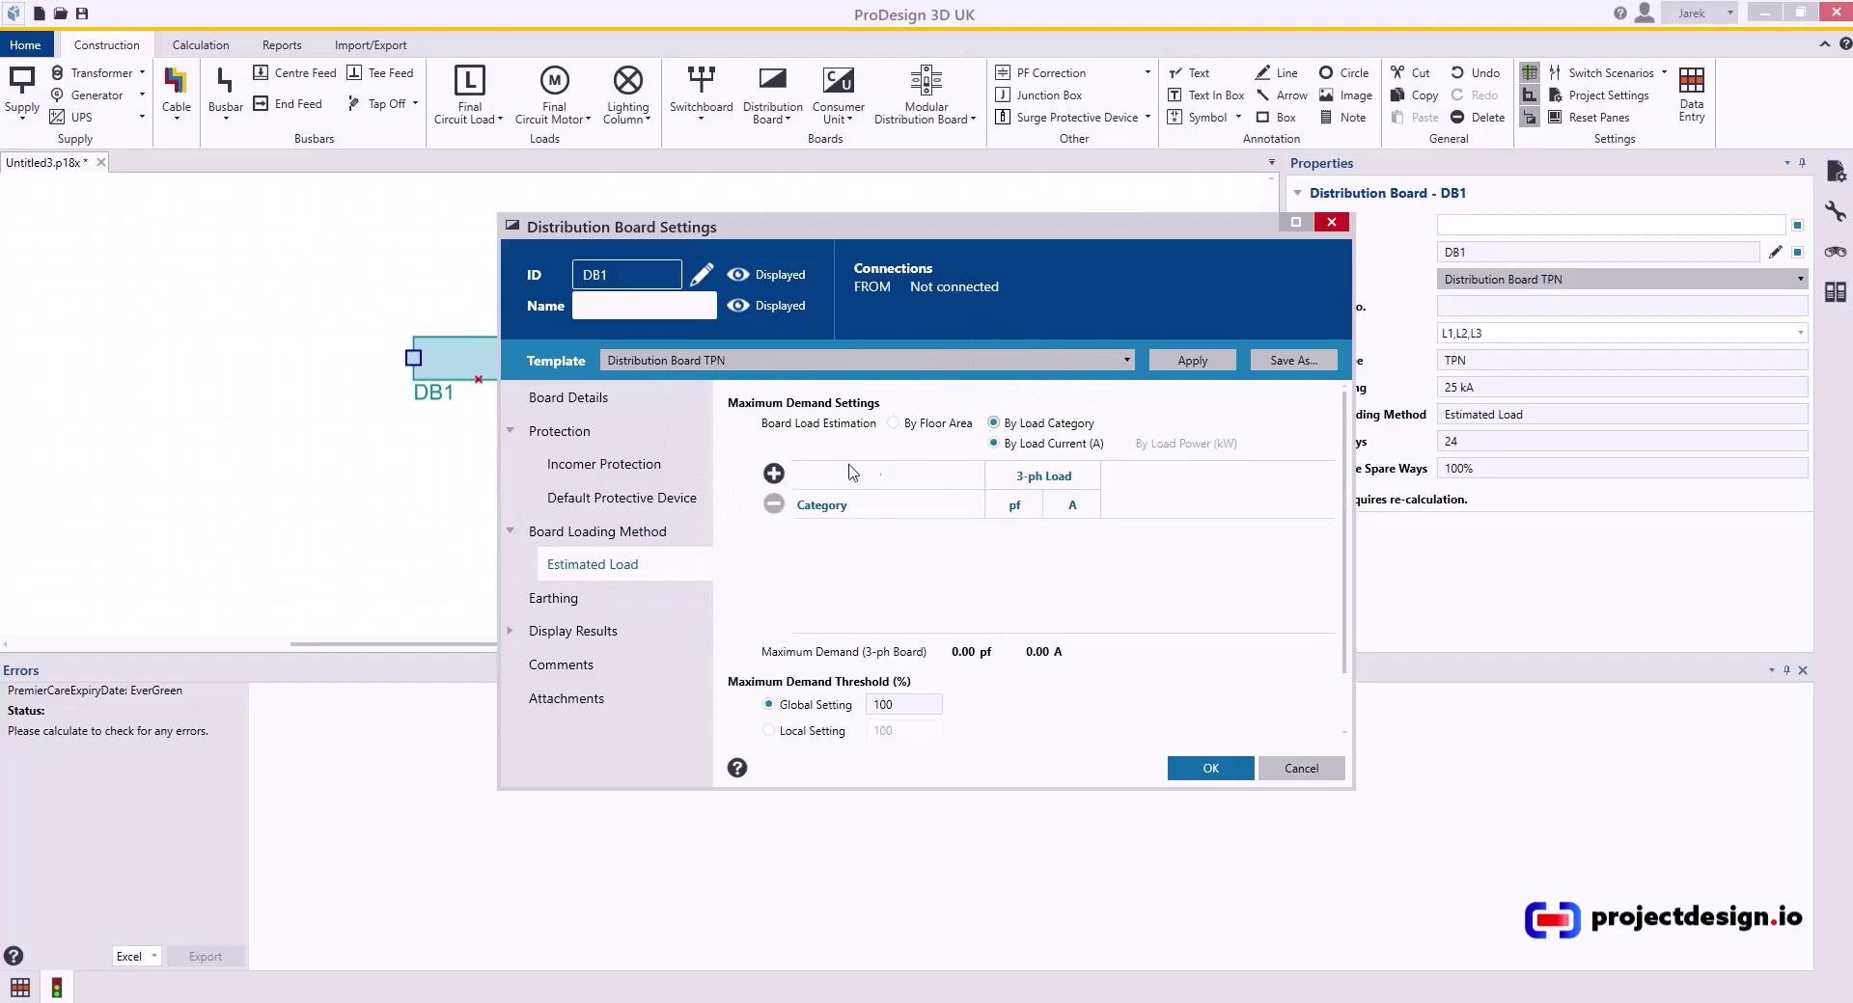
click(773, 473)
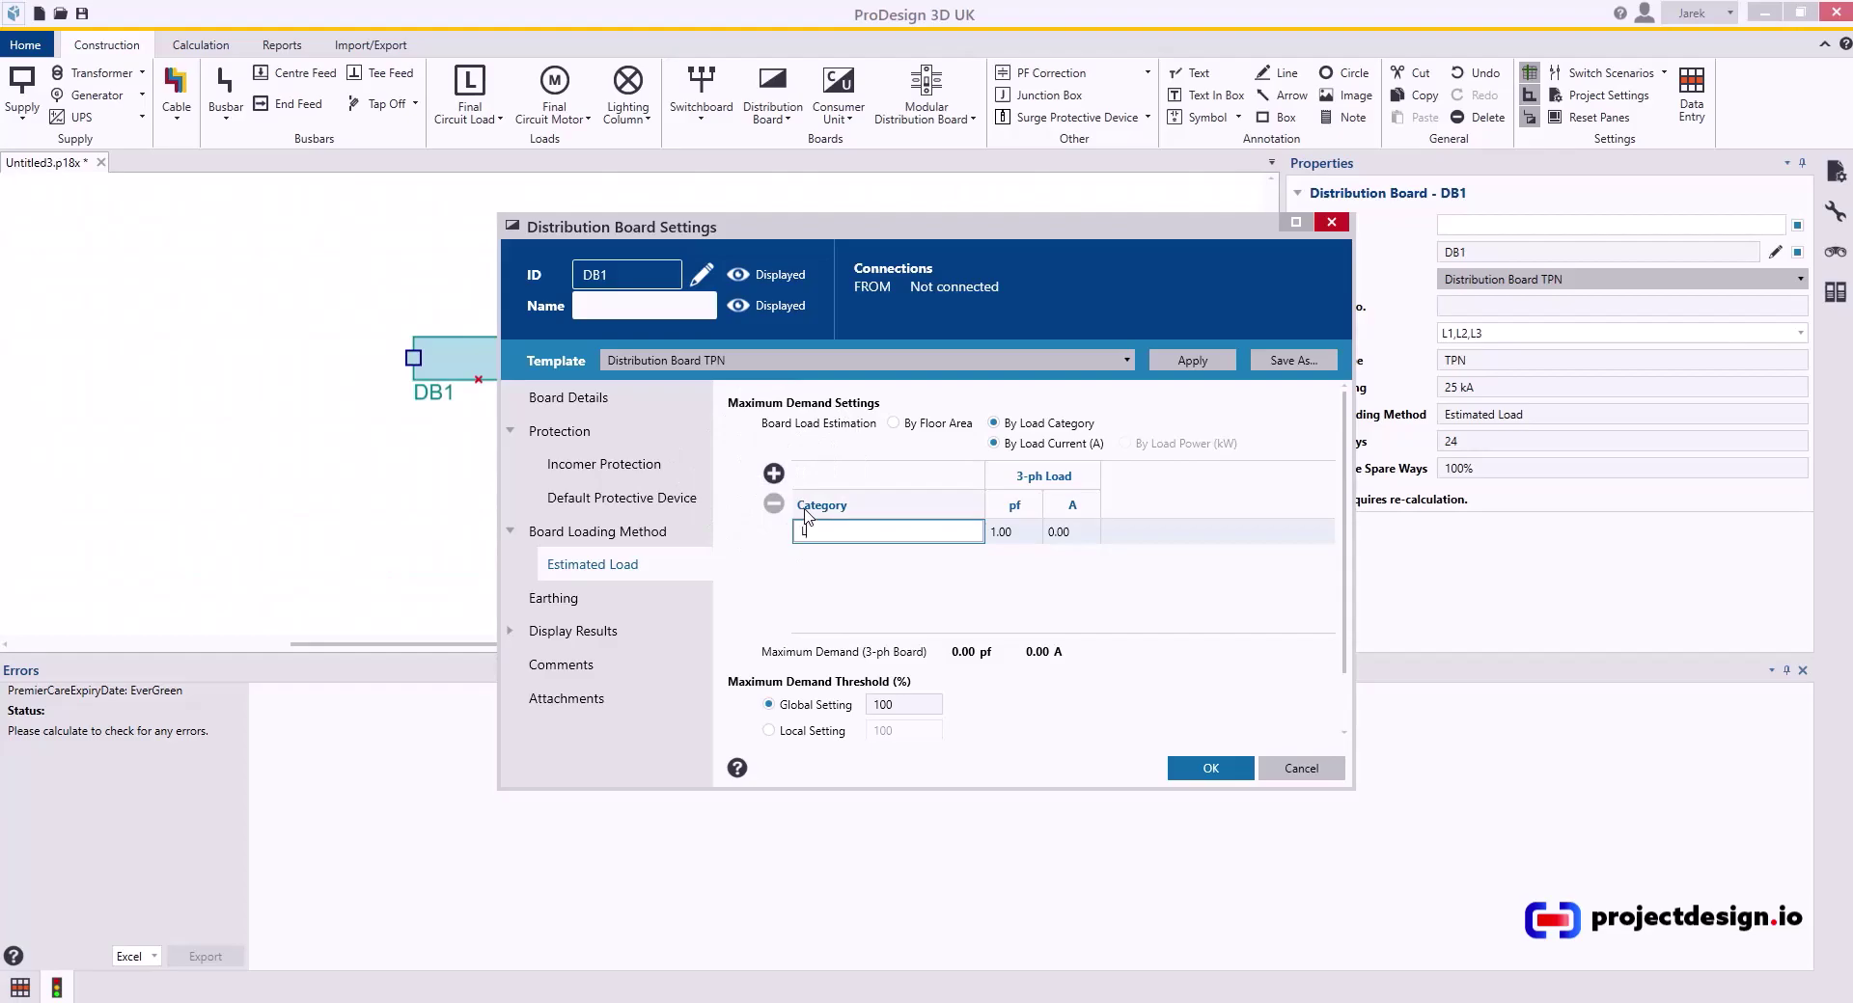
- Add load categories LTG, PWR and Mech PWR
text(LTG)
click(773, 473)
text(P)
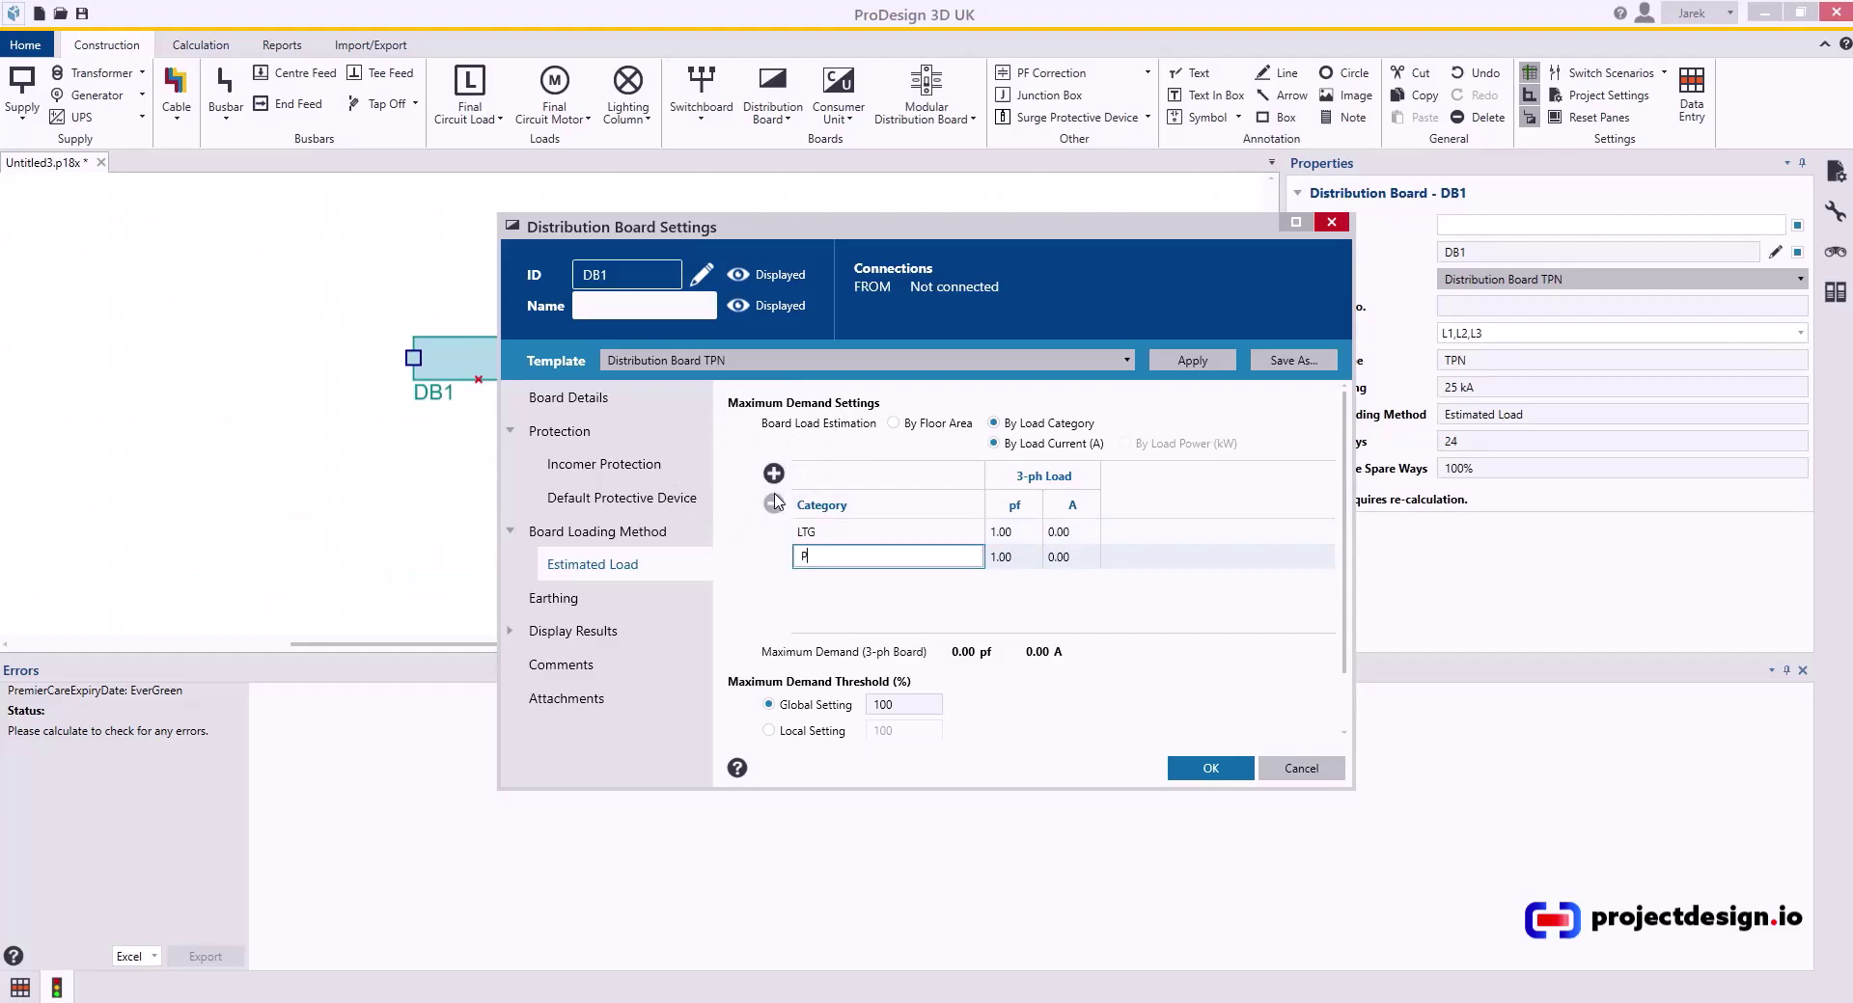
text(WR)
click(773, 474)
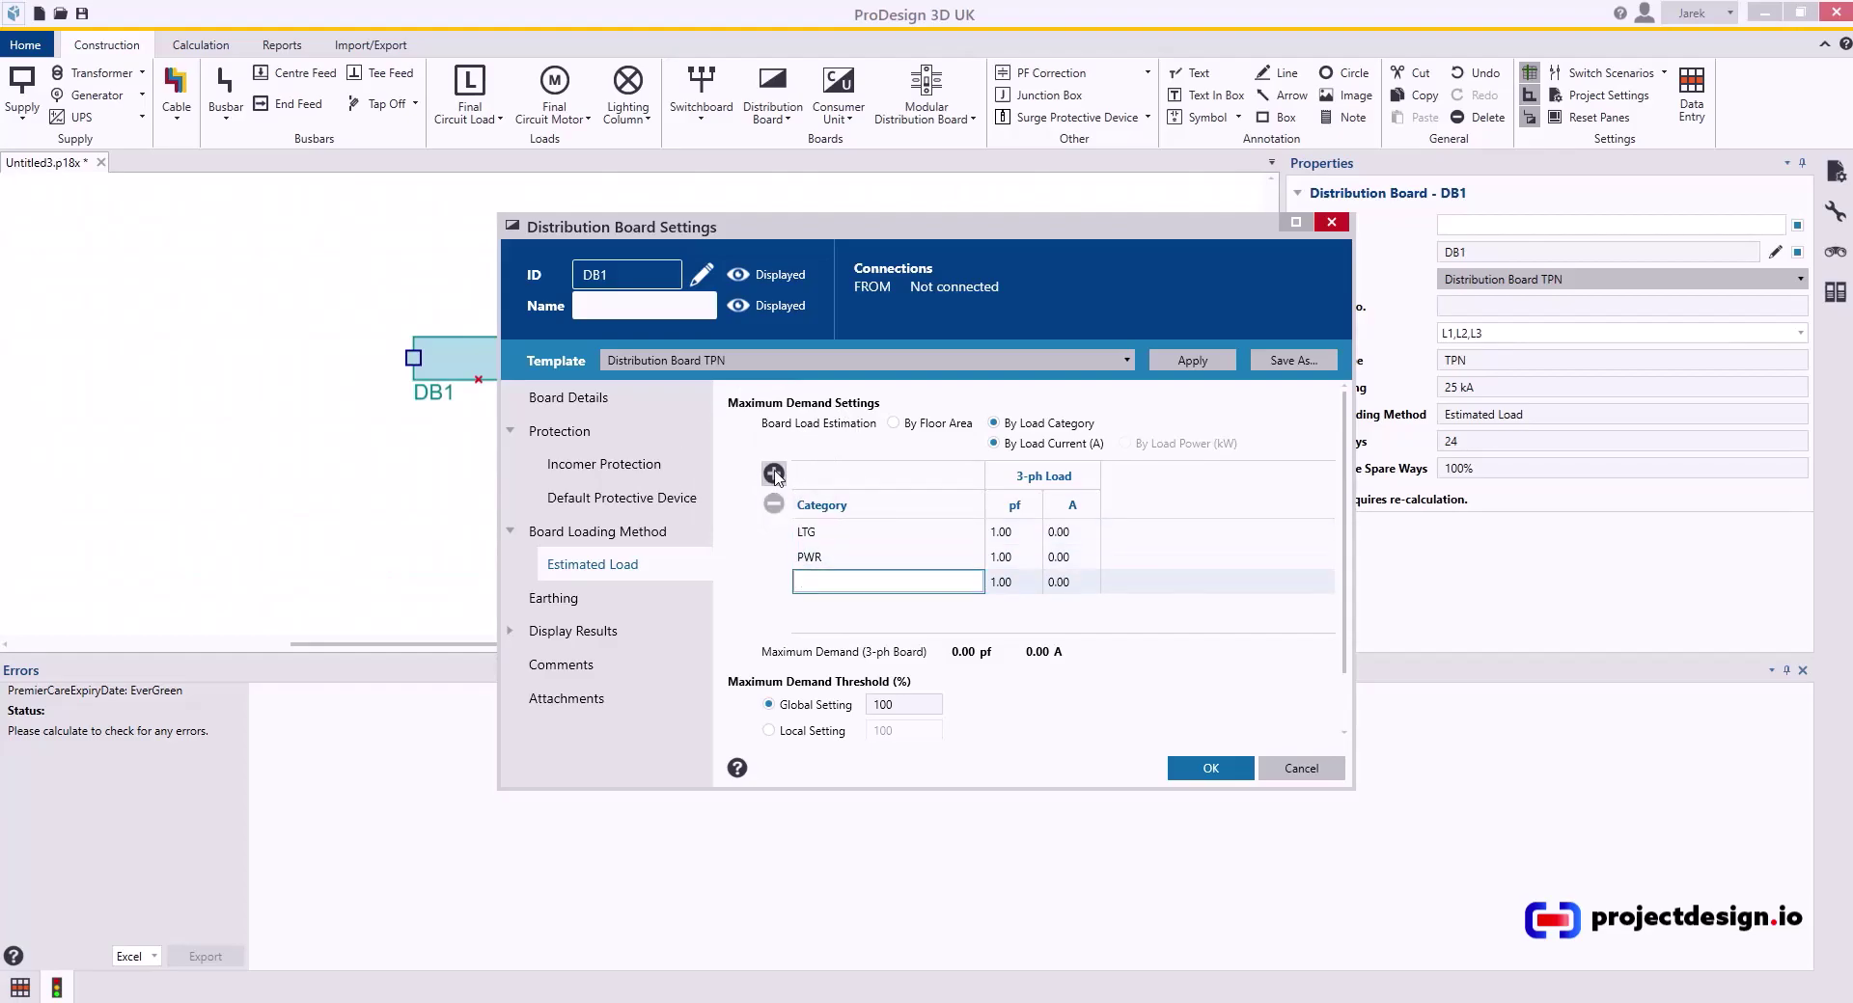
text(Mech PWR)
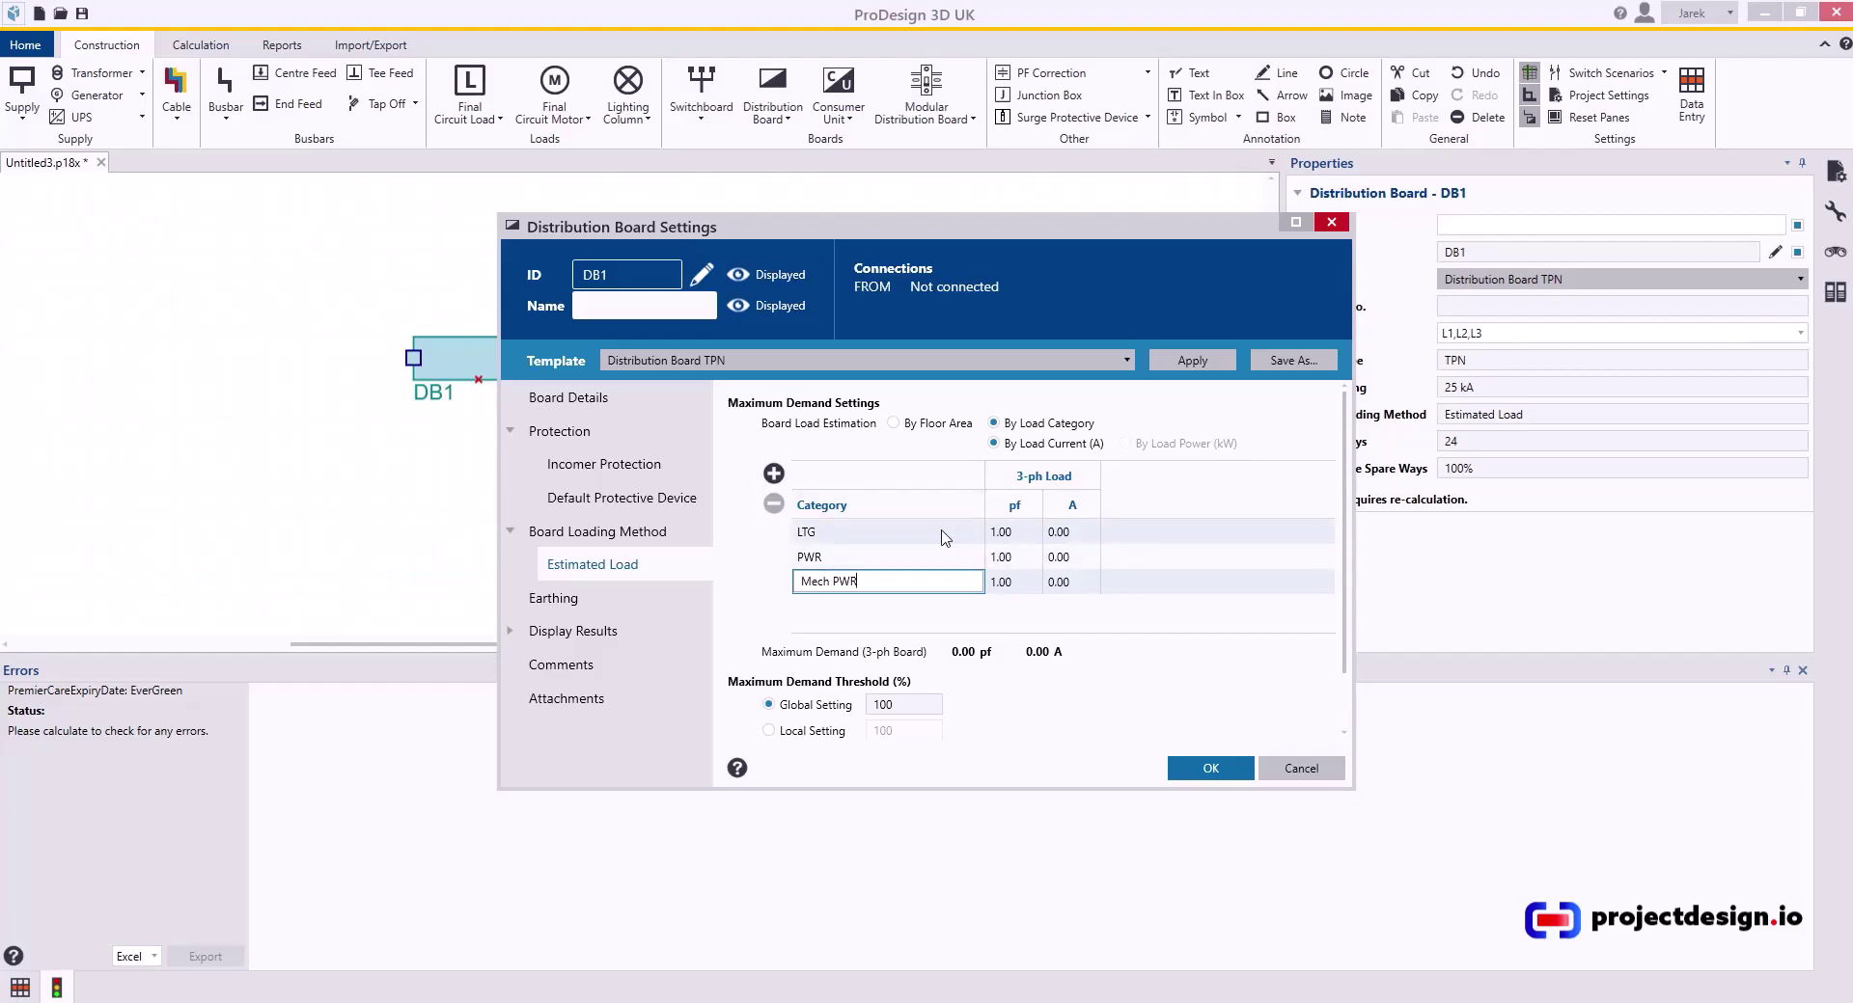
- Enter power factors 0.97 for LTG and 0.90 for PWR
click(1014, 532)
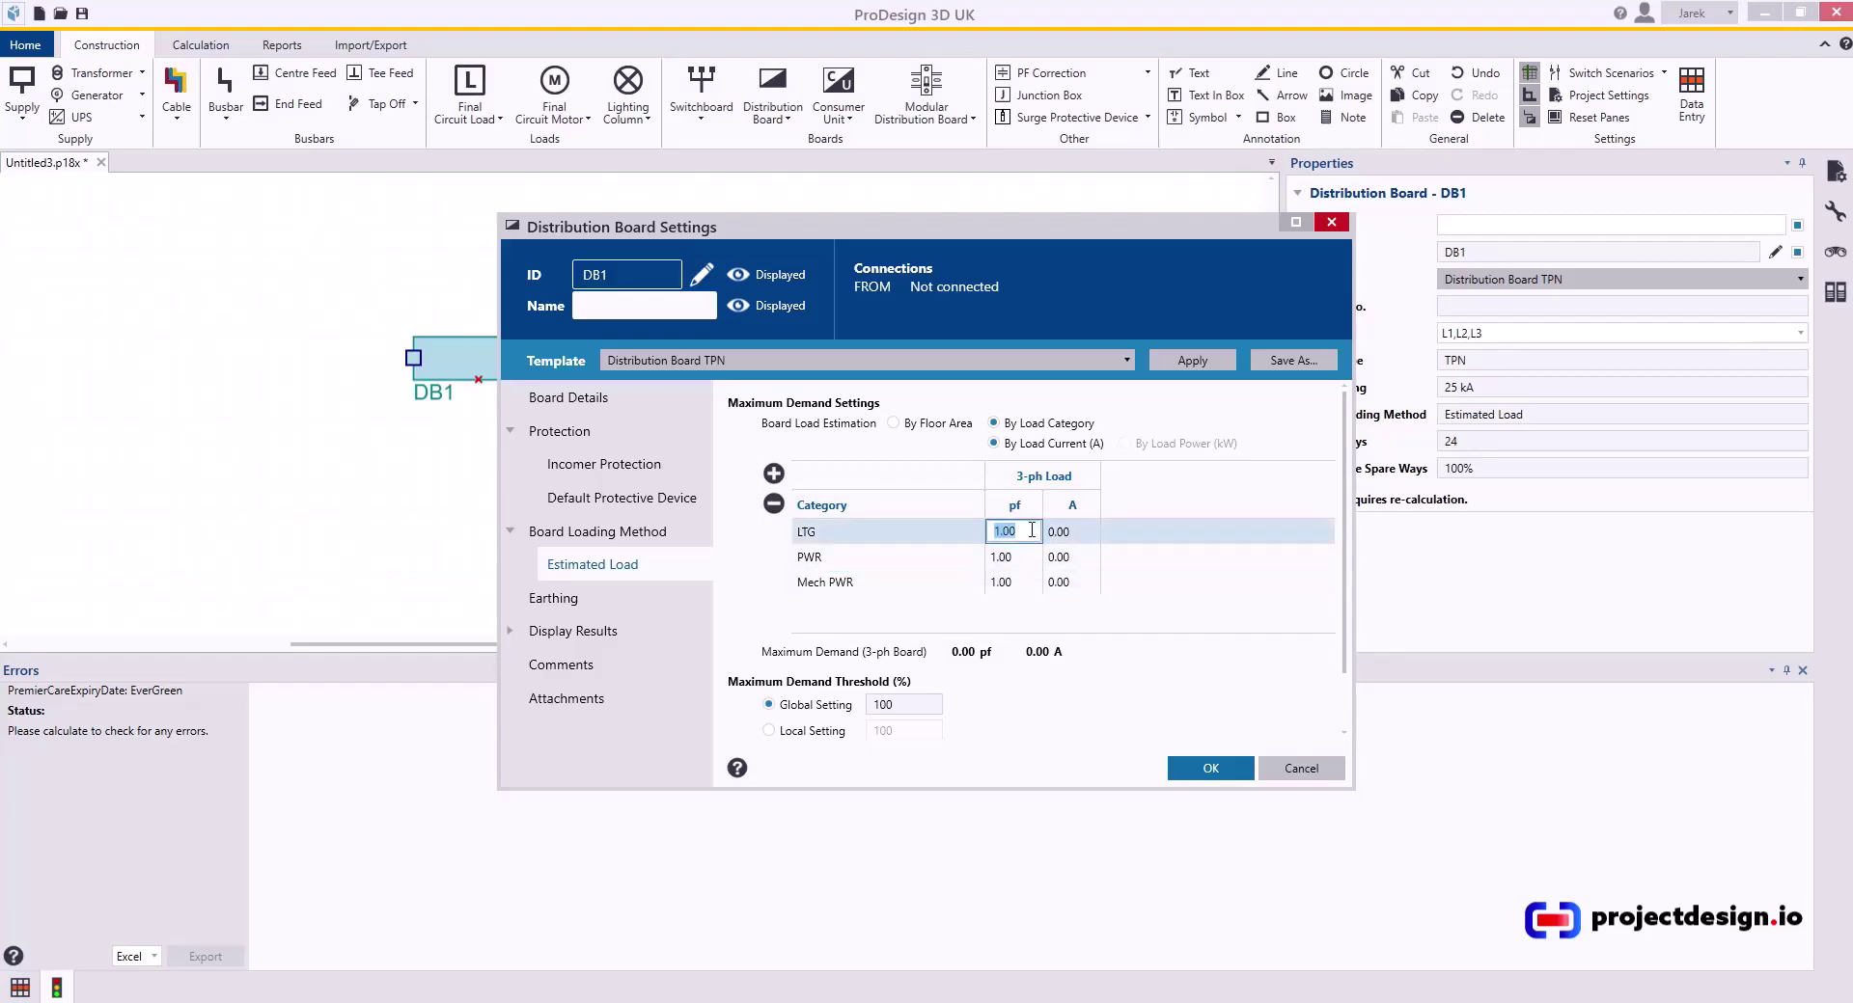
text(0.97)
click(1017, 566)
text(0)
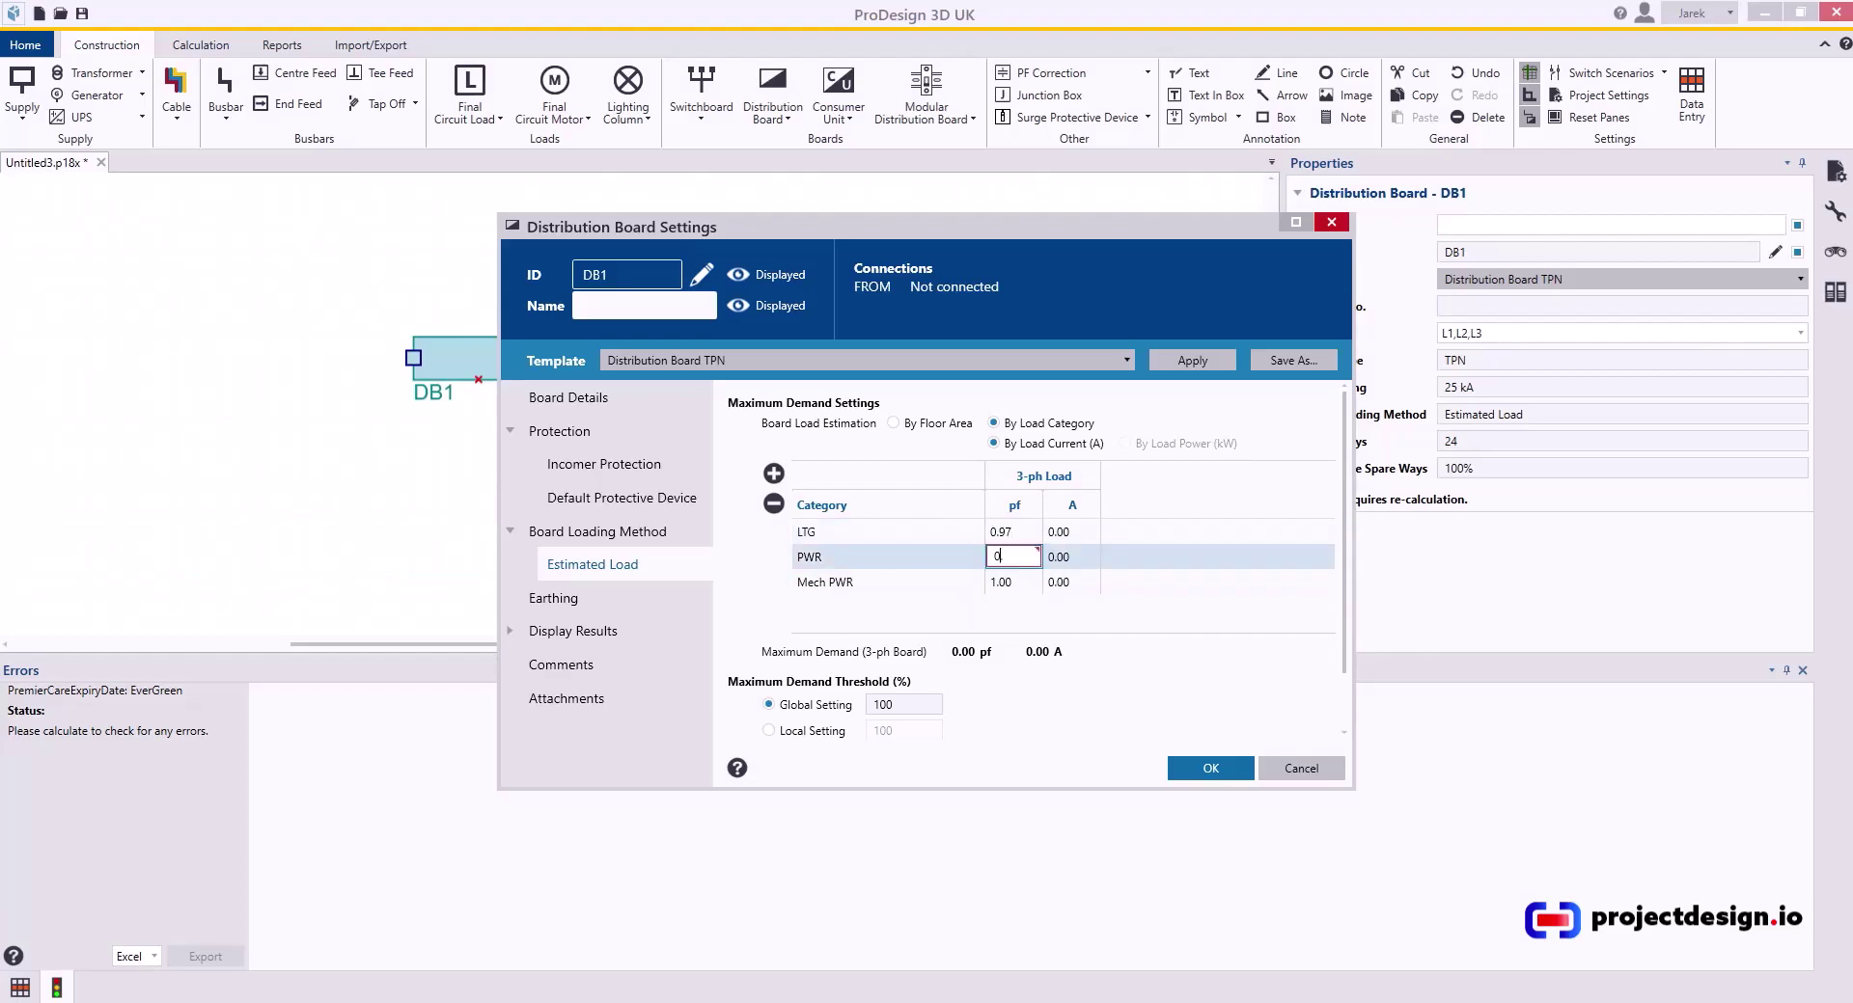
text(.9)
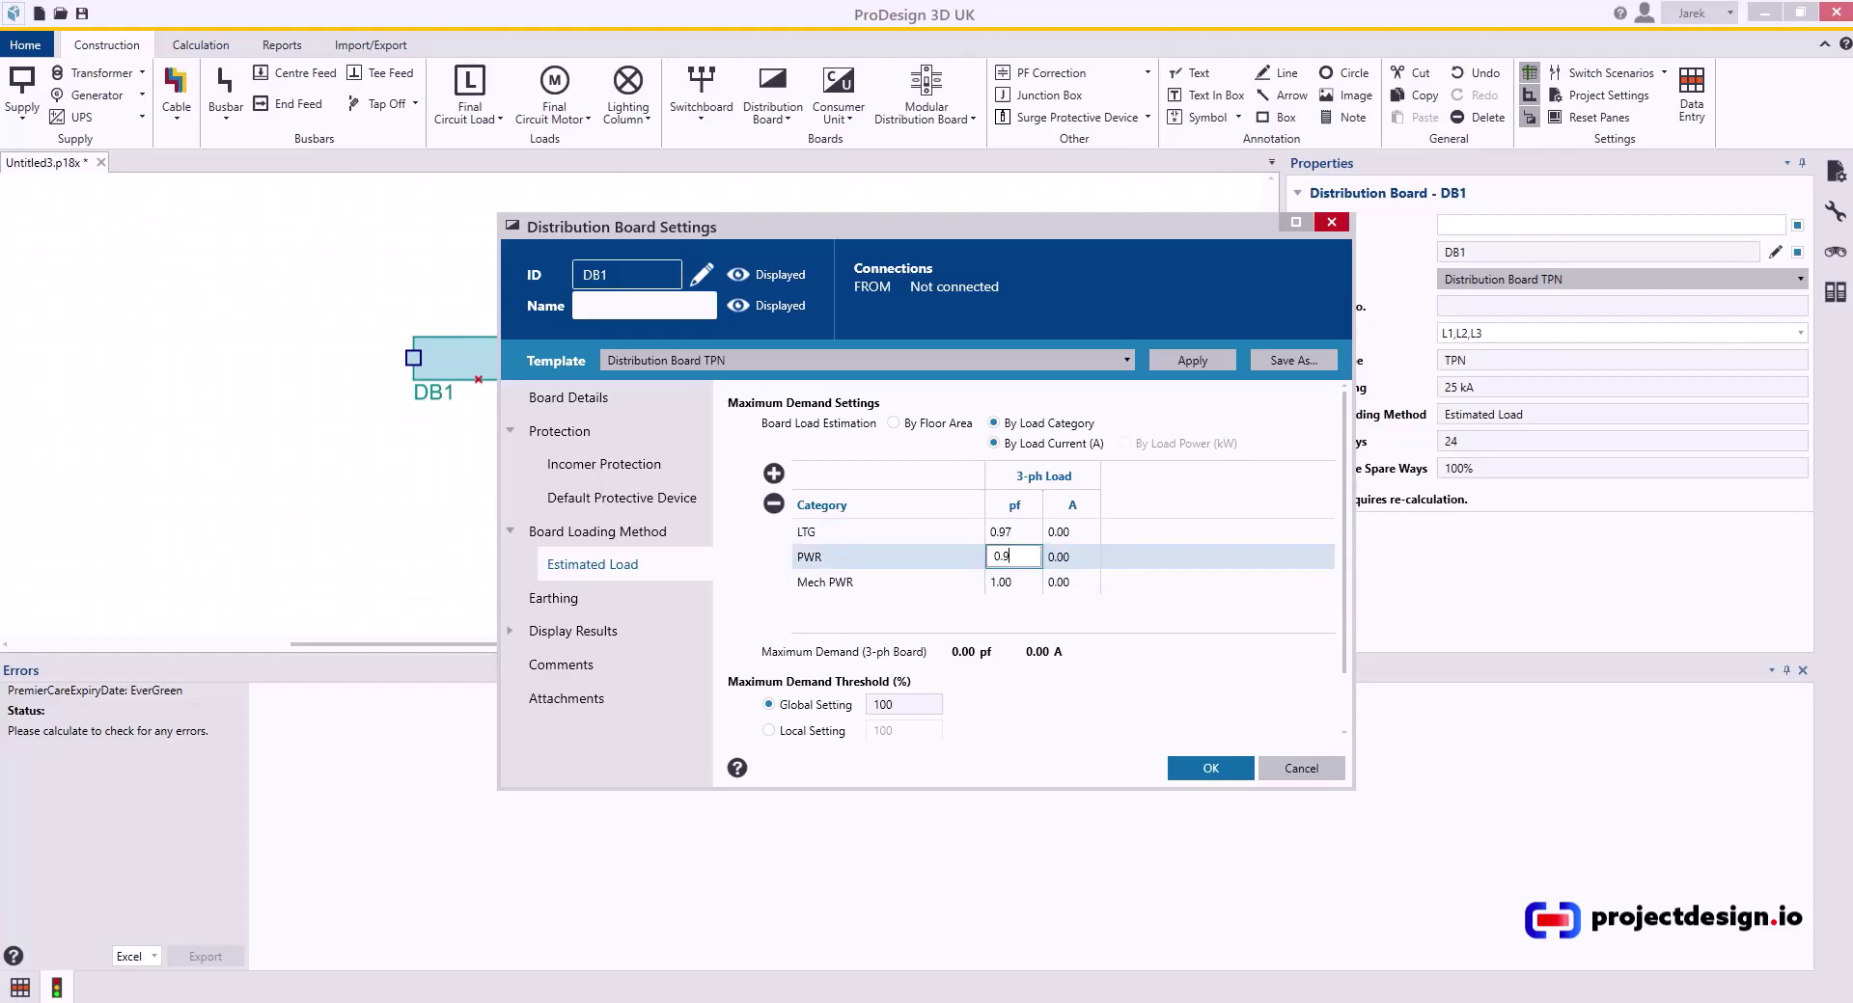
click(1015, 582)
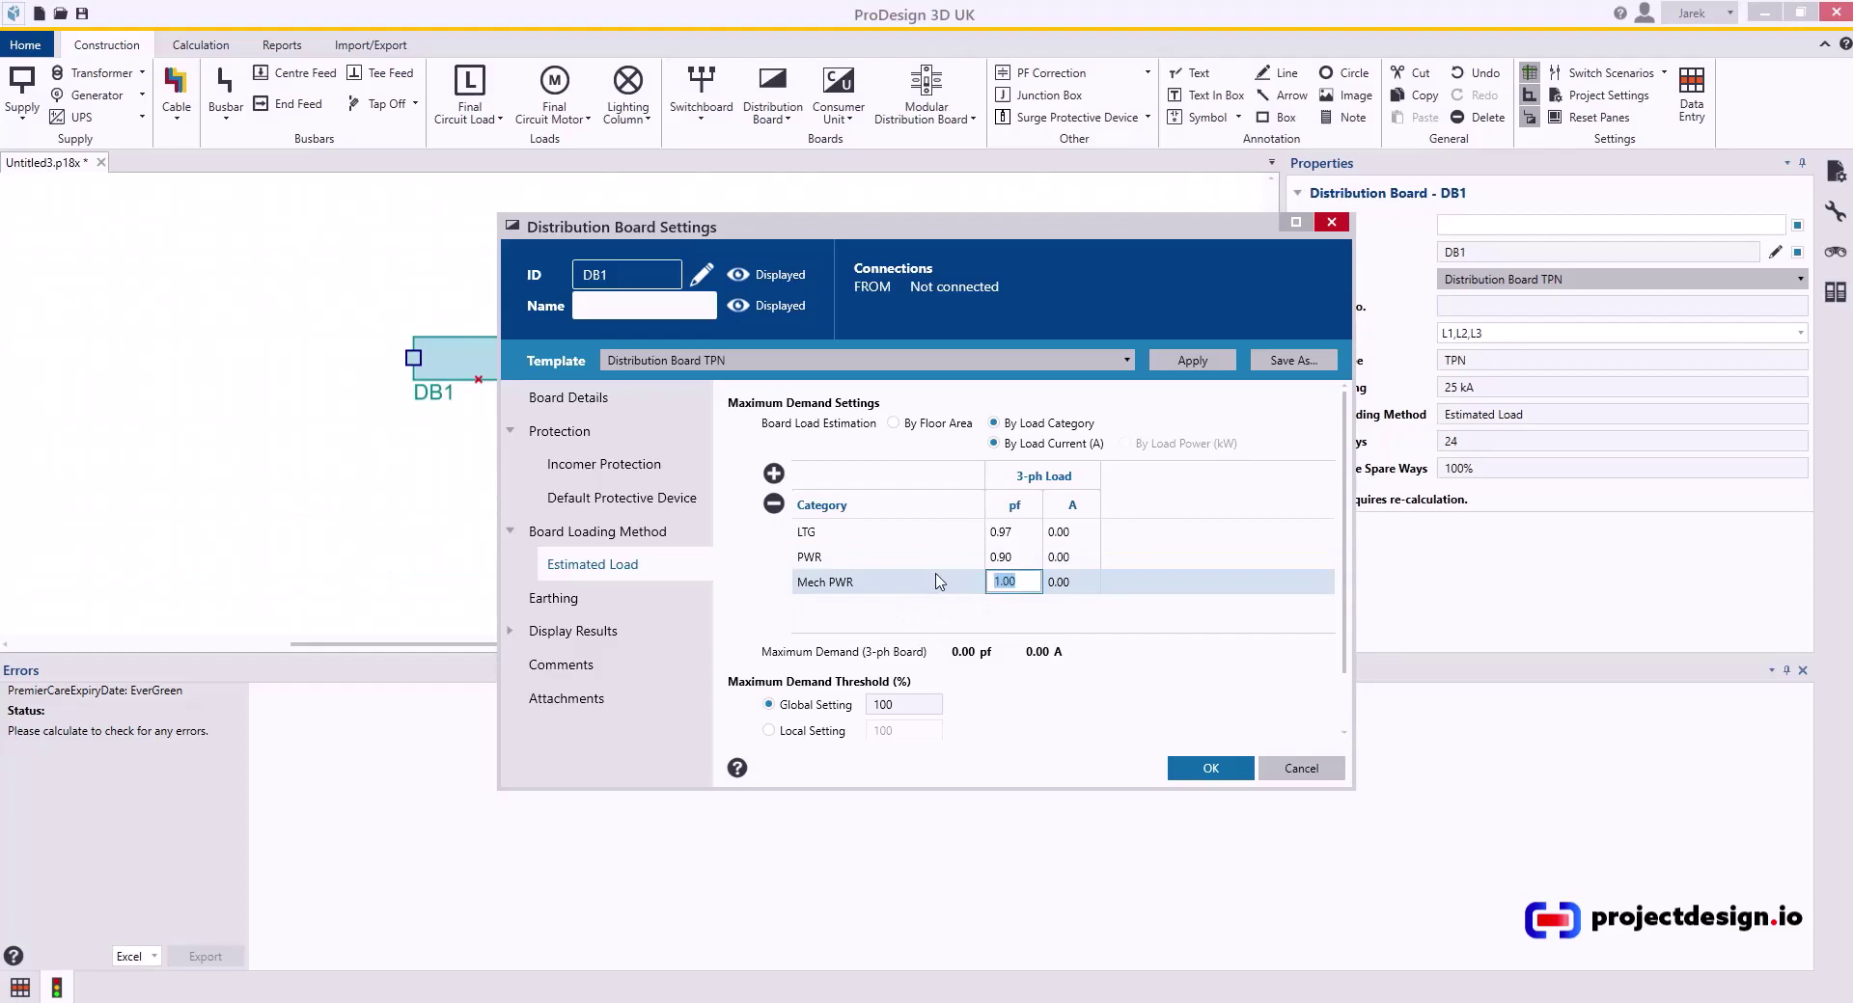
- Give Mech PWR a 0.89 power factor and set the LTG current to 18 A
text(0.89)
click(1069, 532)
click(1069, 532)
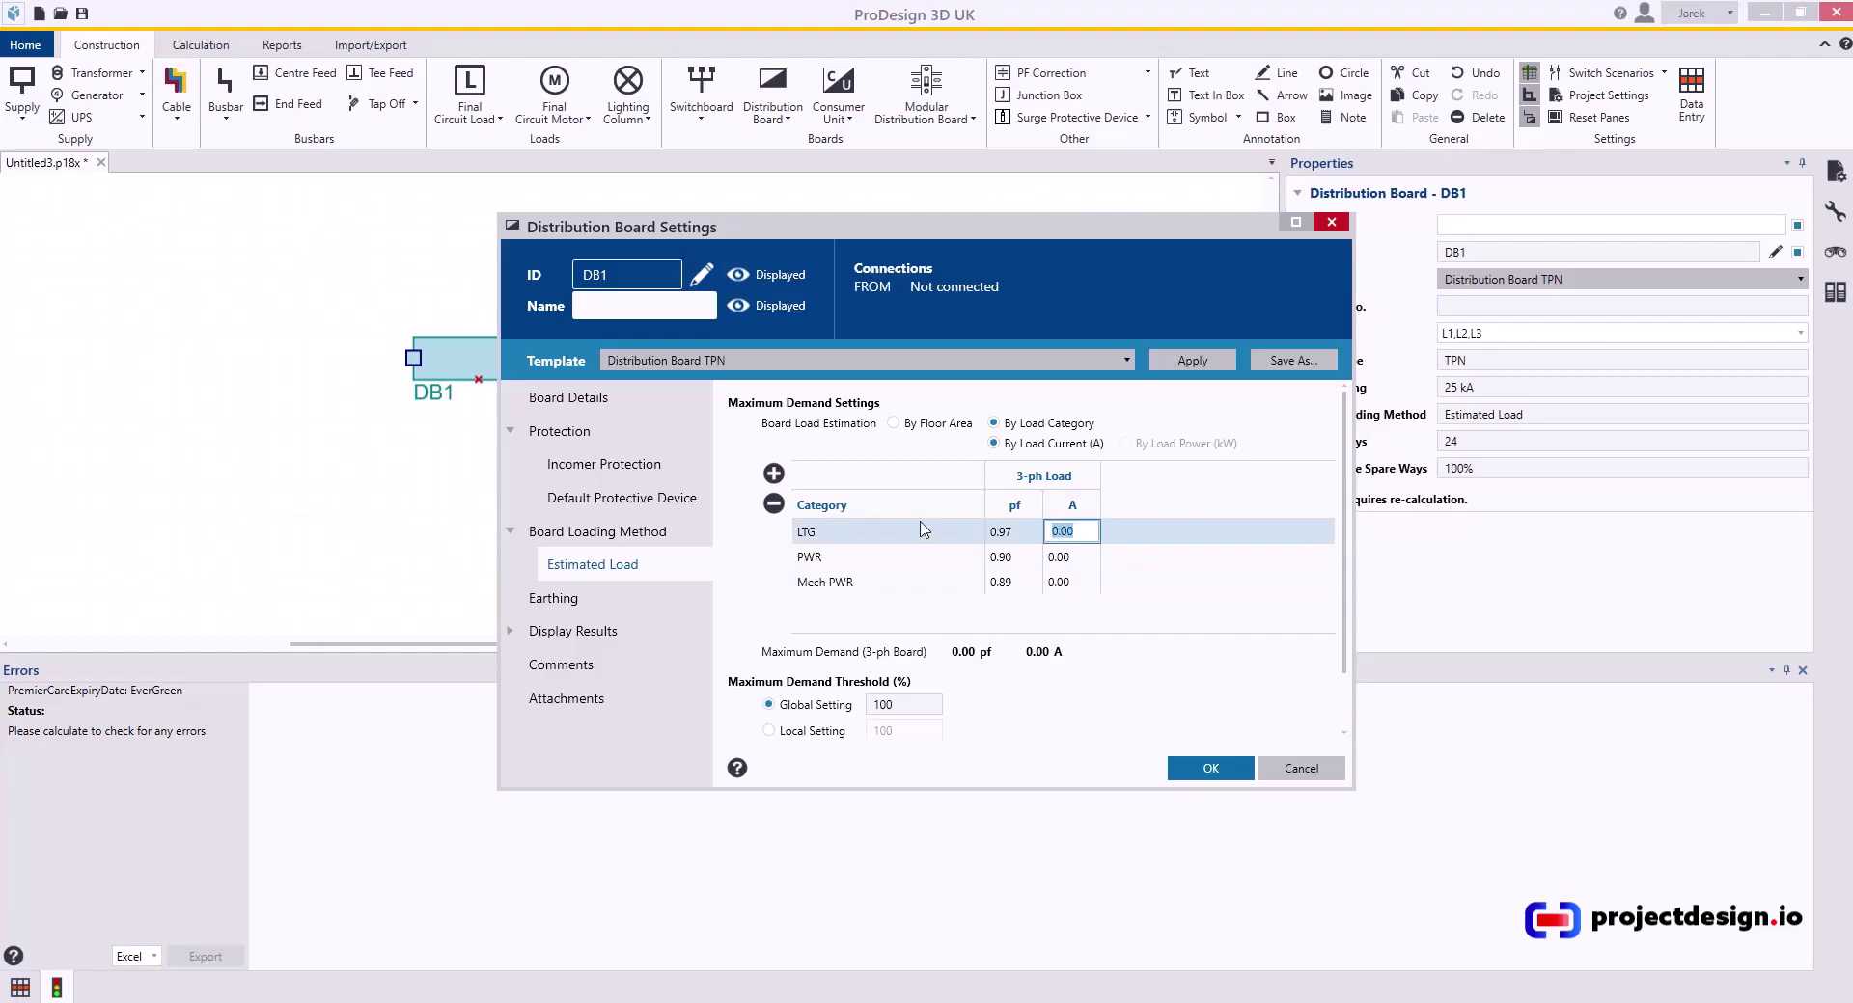
text(18)
key(Return)
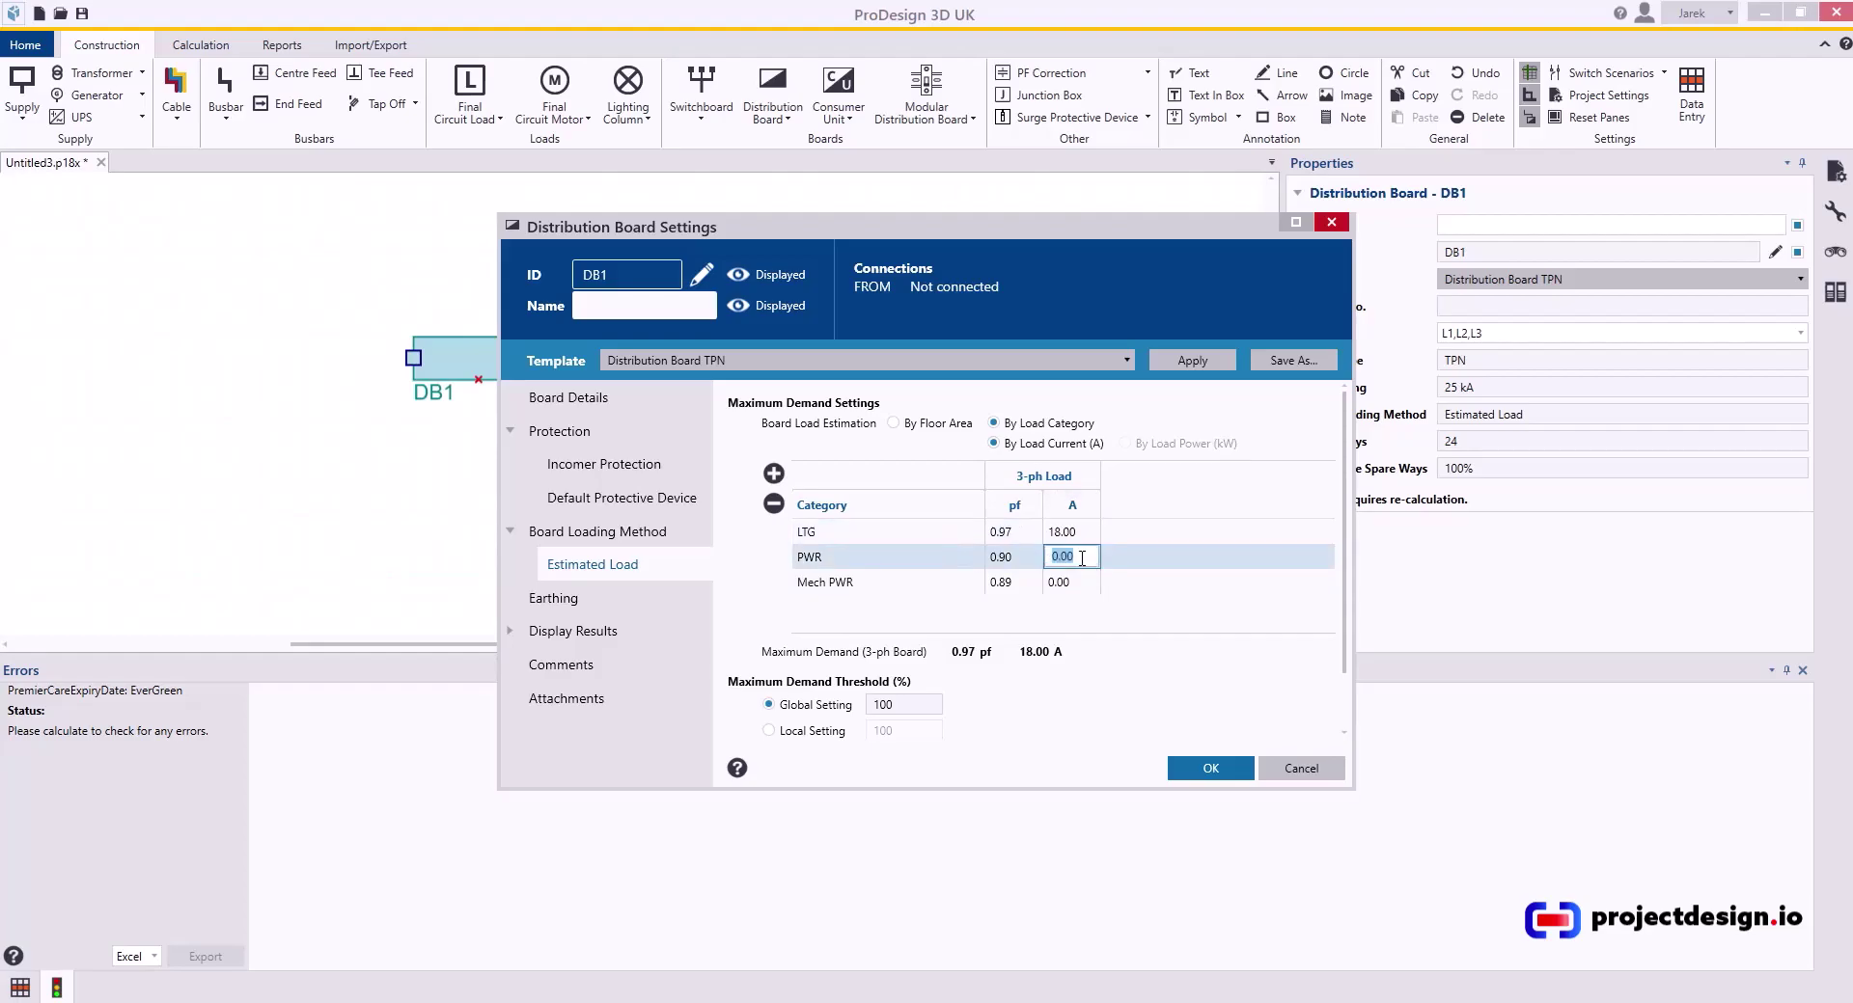
- Set the PWR current to 54 A (corrected from 80) and Mech PWR to 70 A
text(80)
click(1073, 581)
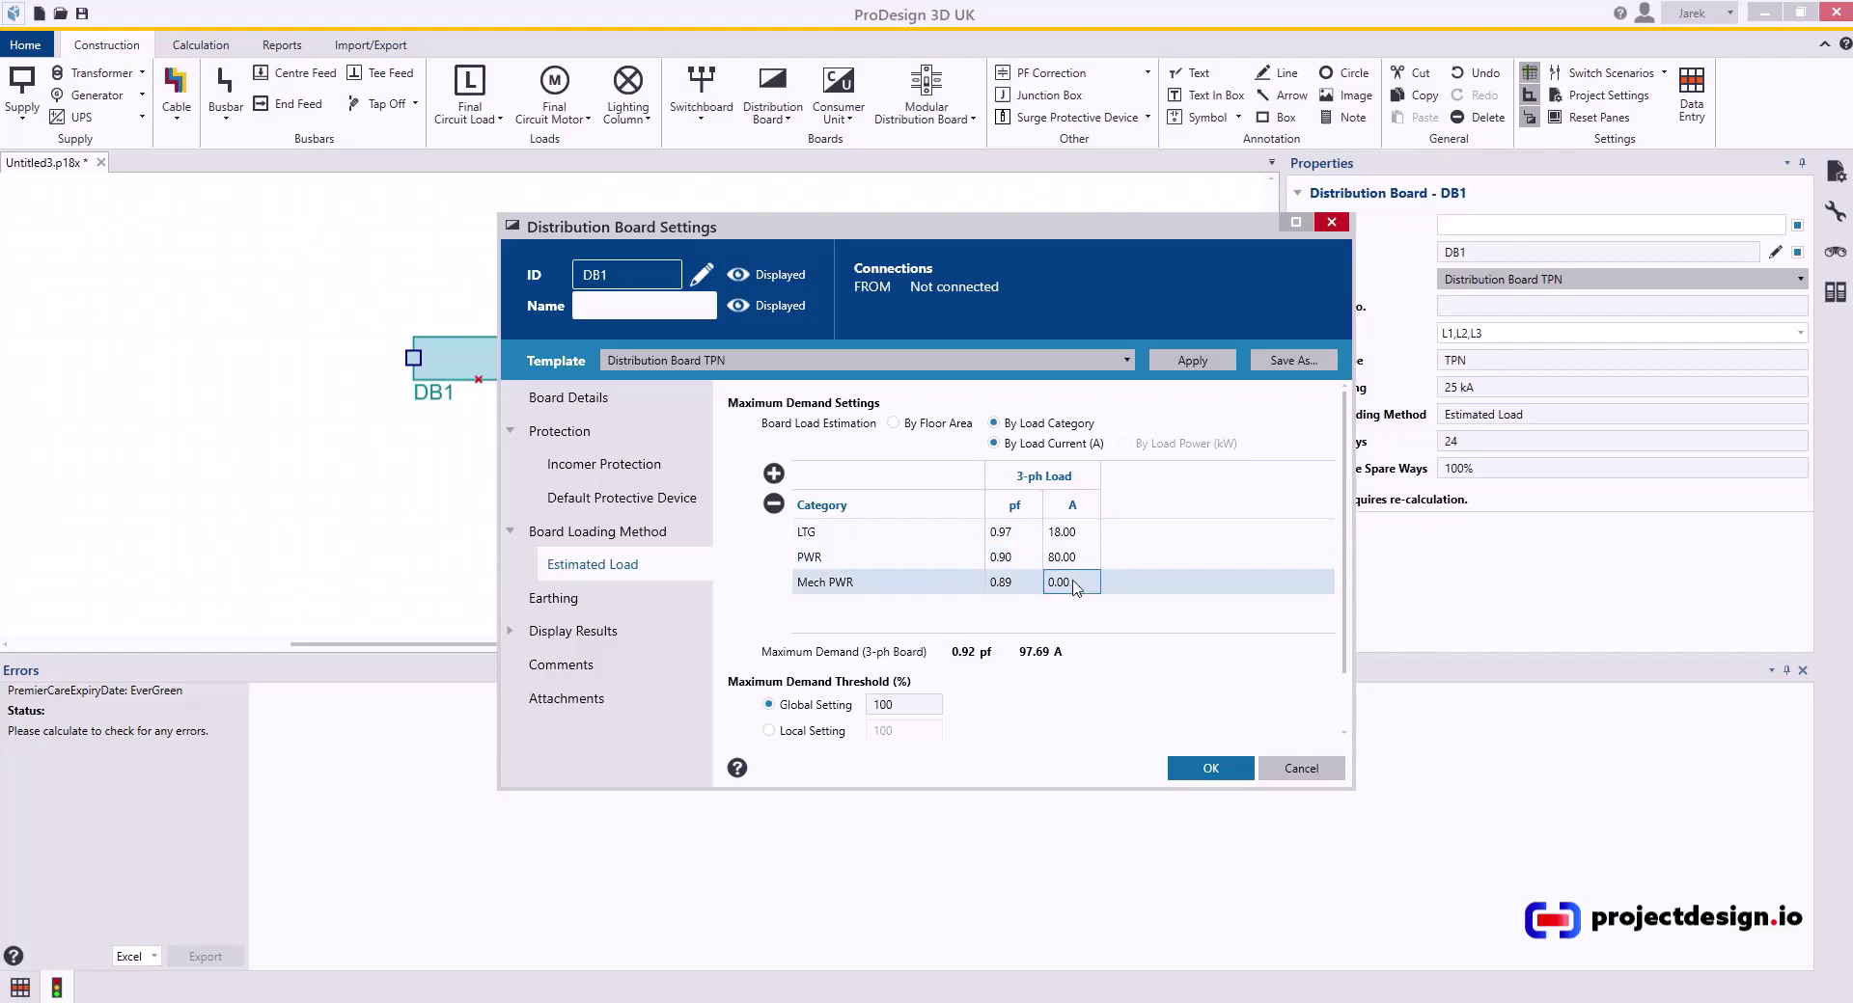
text(70)
click(1082, 556)
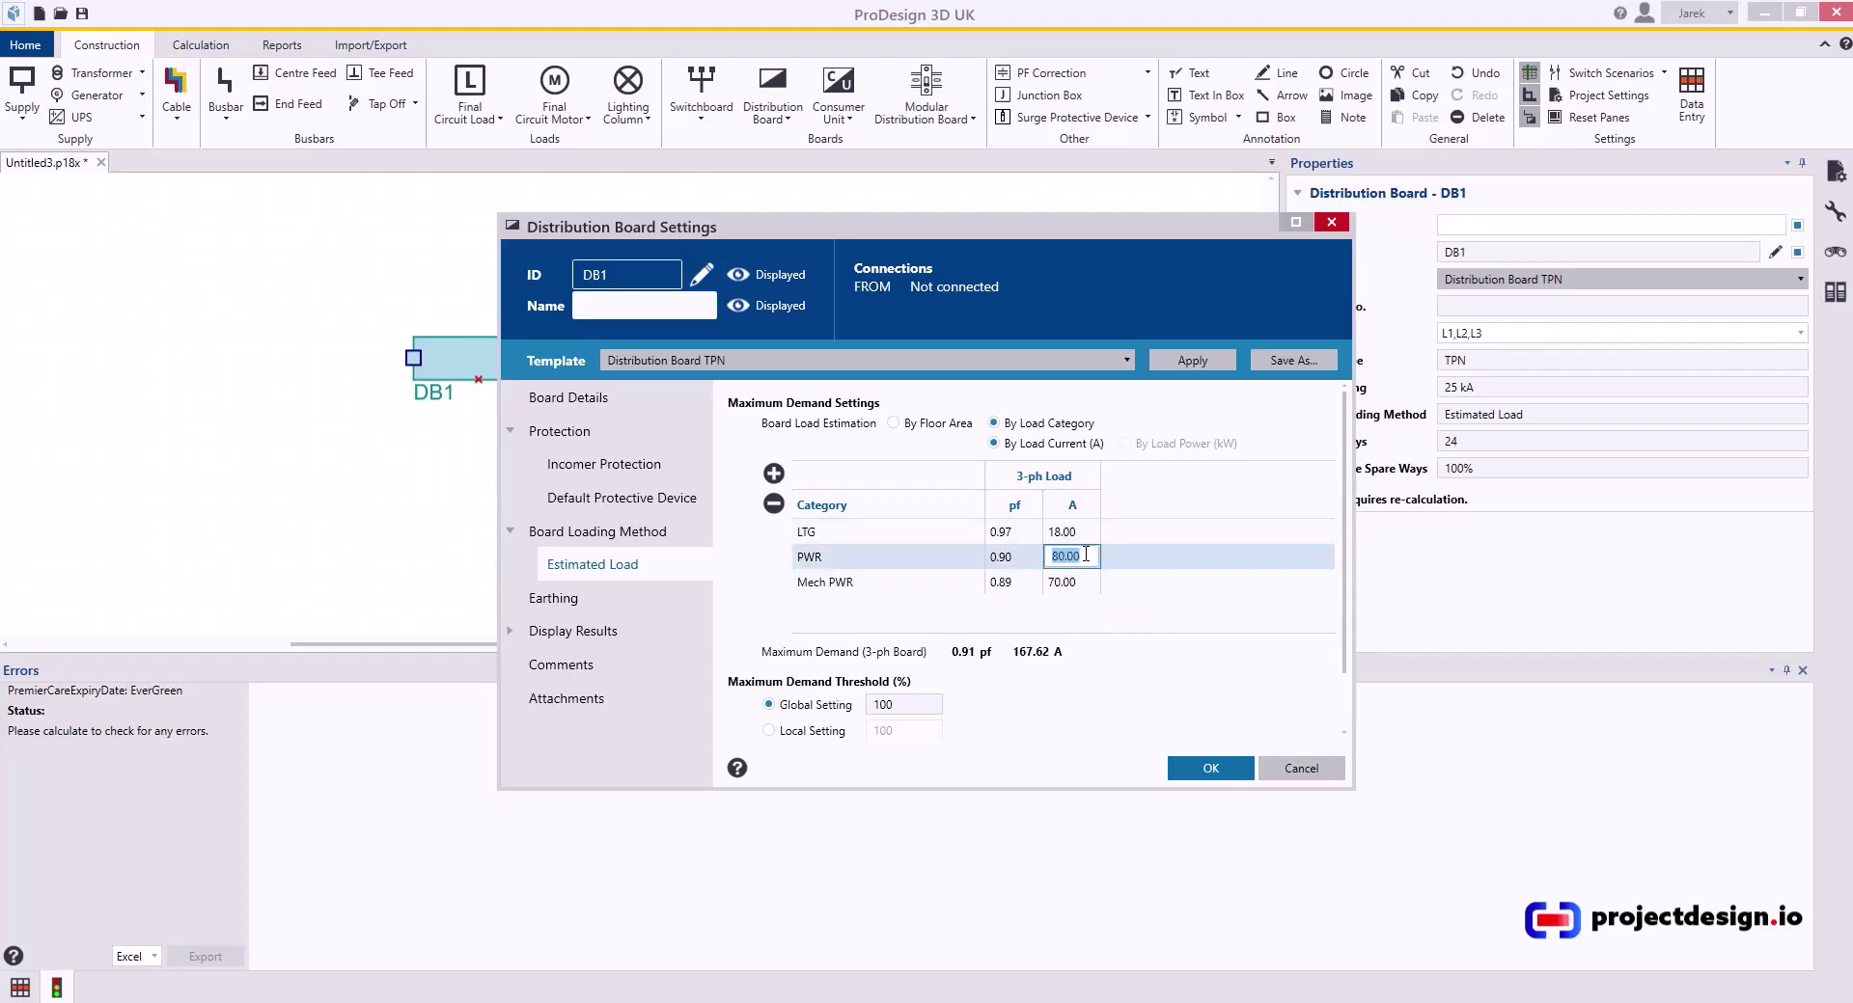
text(54)
click(807, 583)
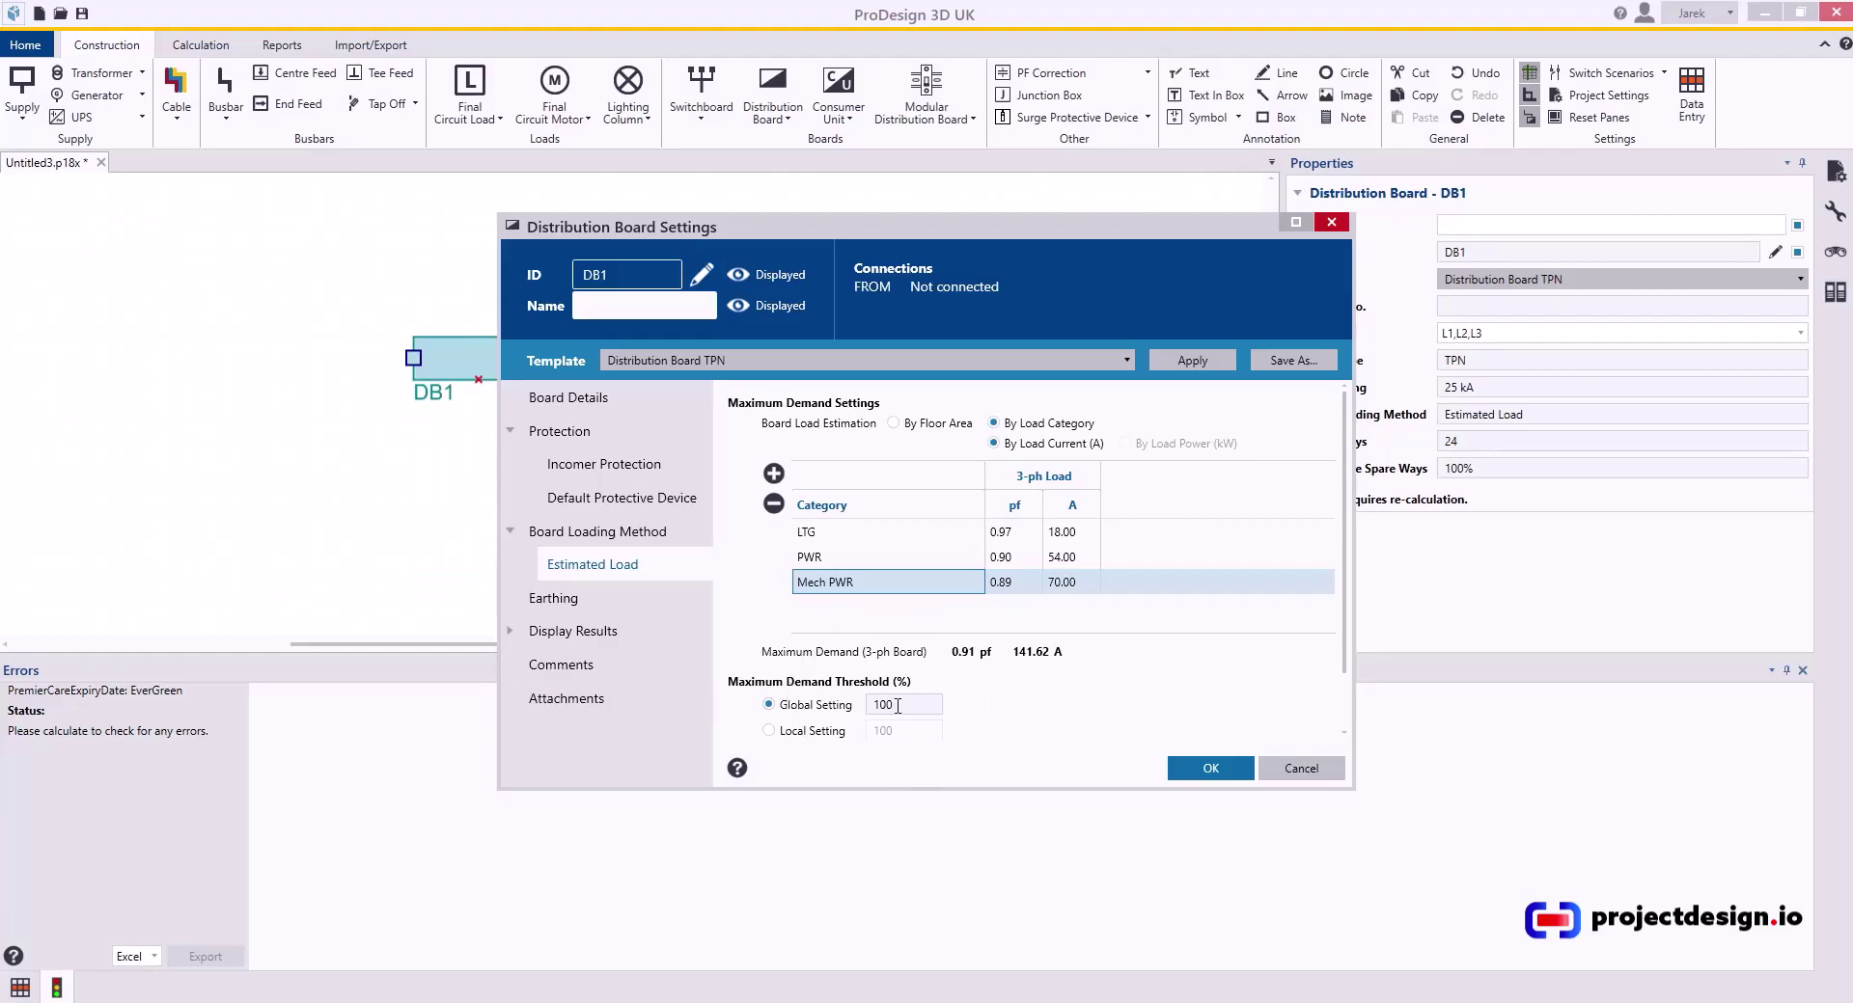
- Check DB1's Earthing, Display Results values and Incomer Protection pages, returning to Board Loading Method (Estimated Load)
click(552, 598)
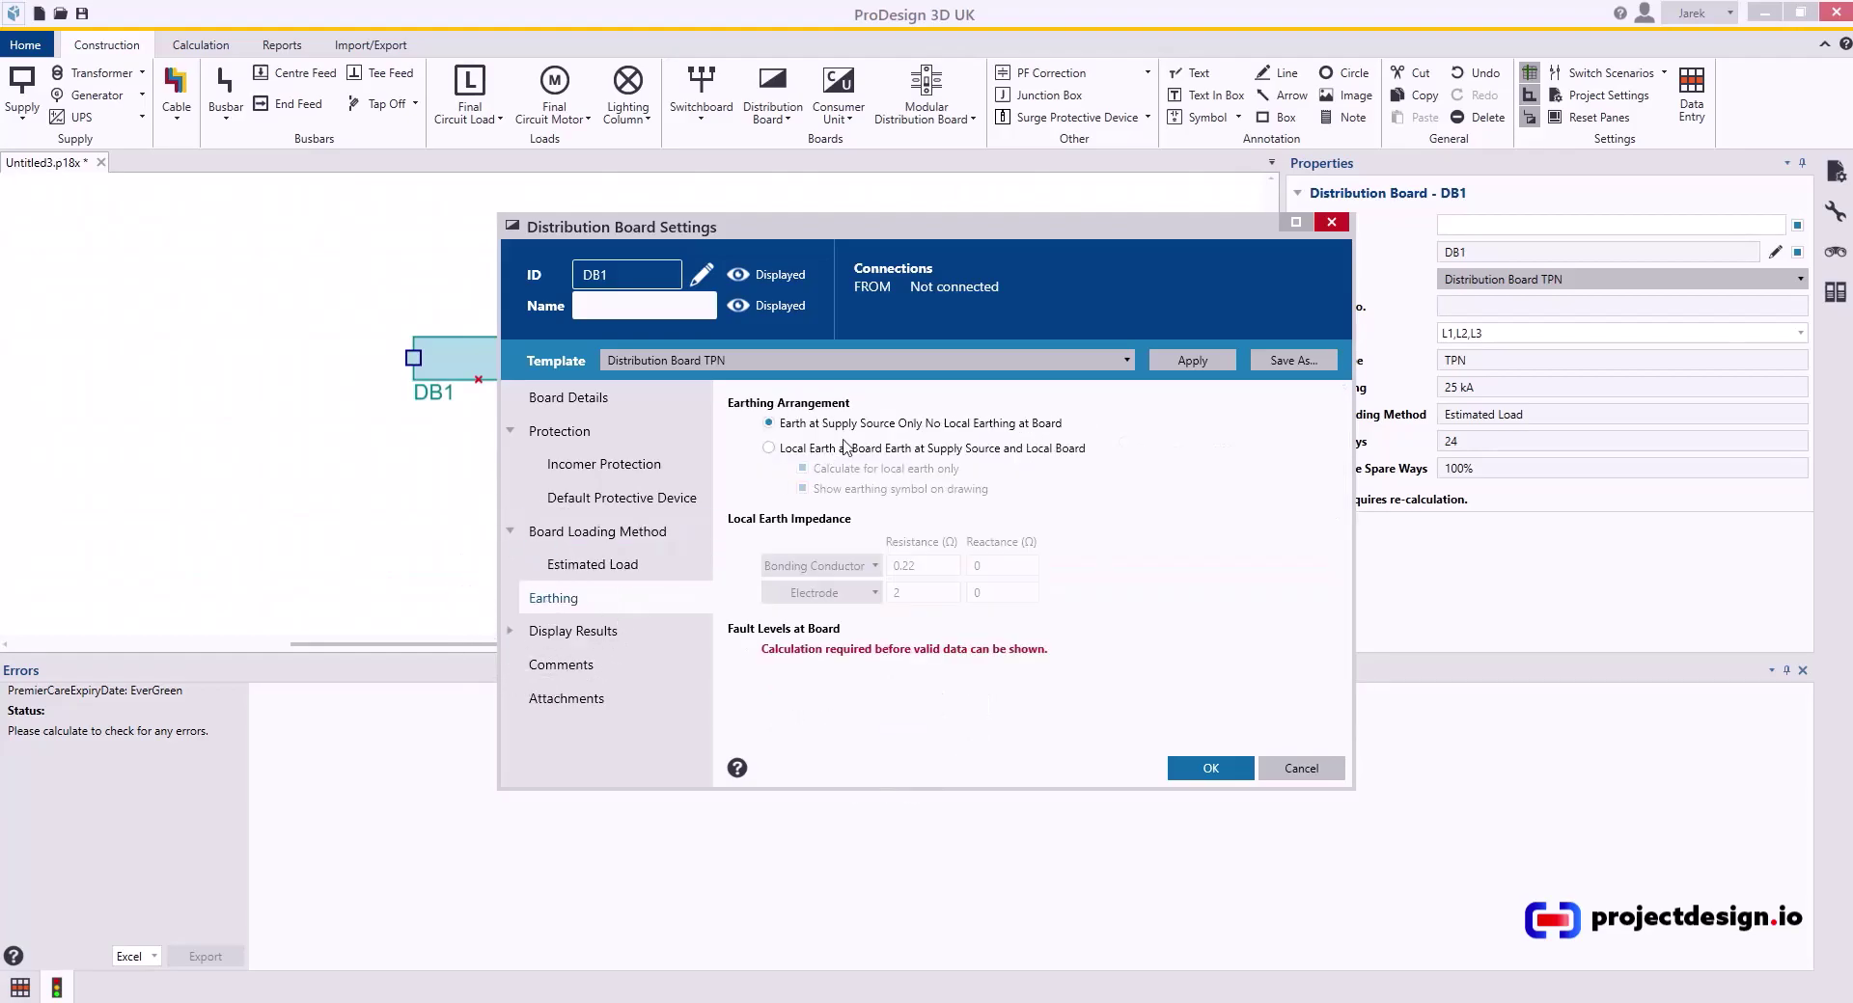
click(574, 631)
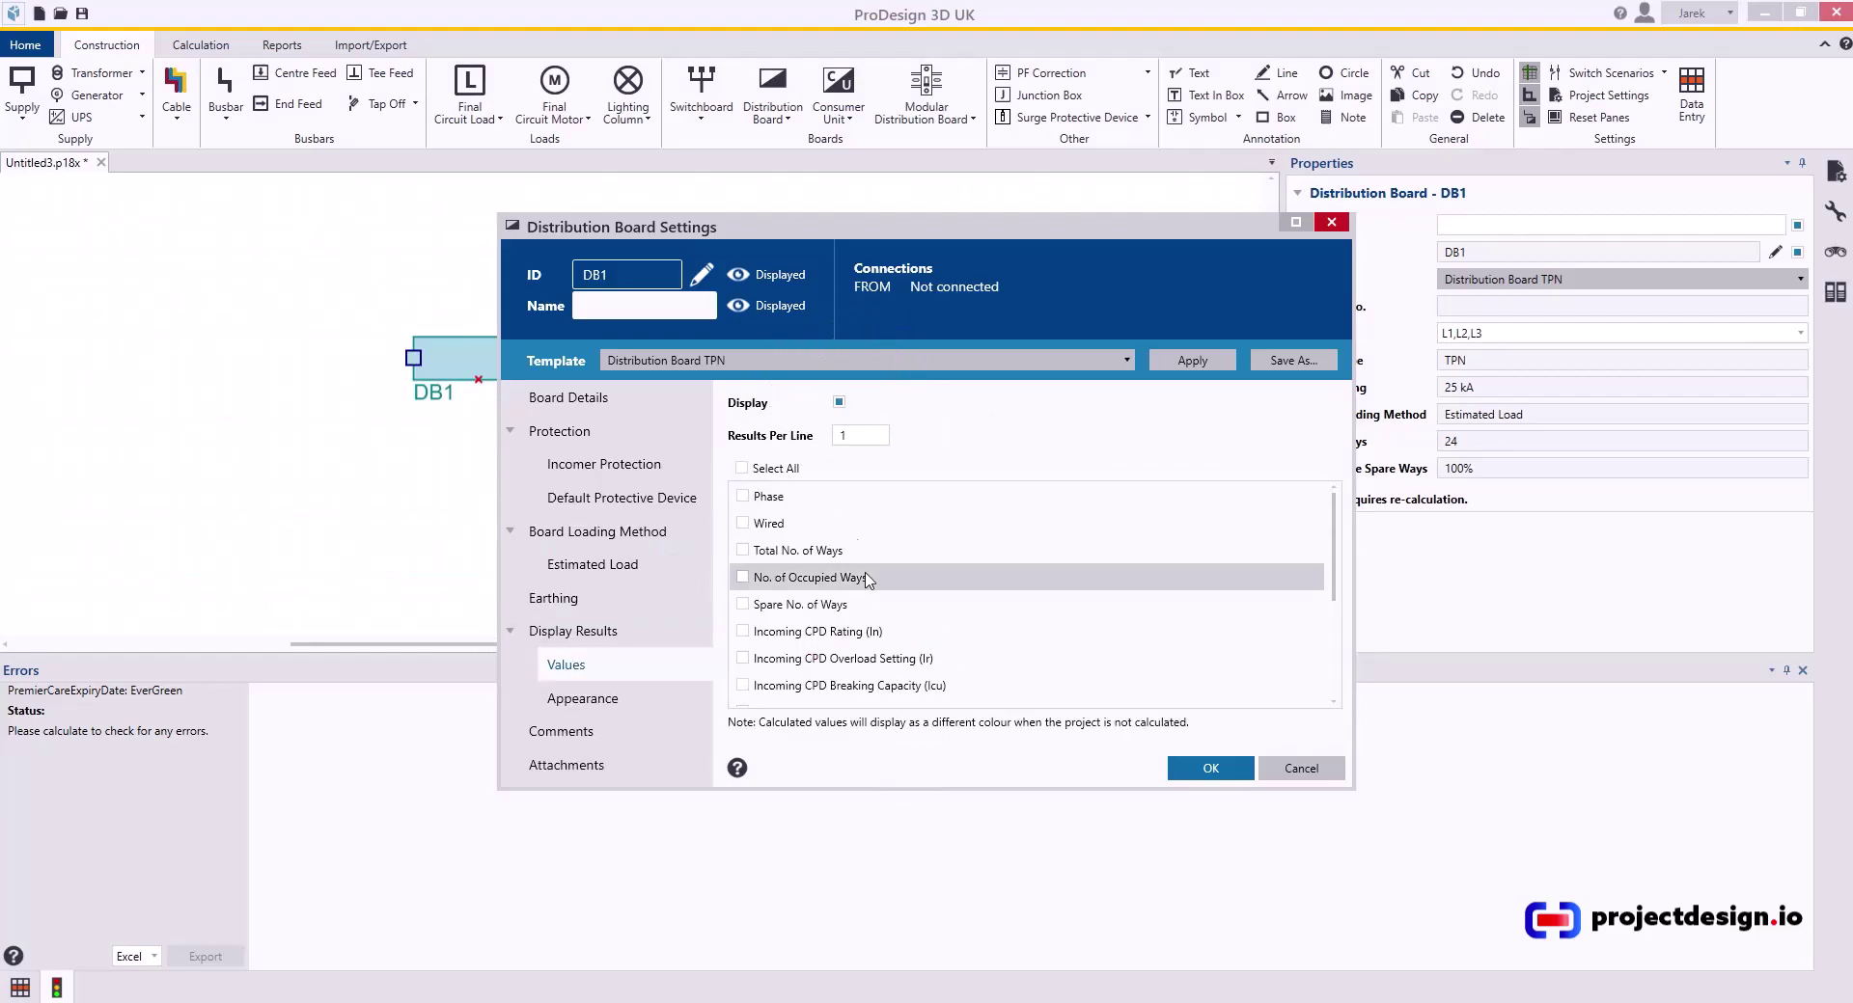
scroll(871, 579, down, 1)
click(598, 462)
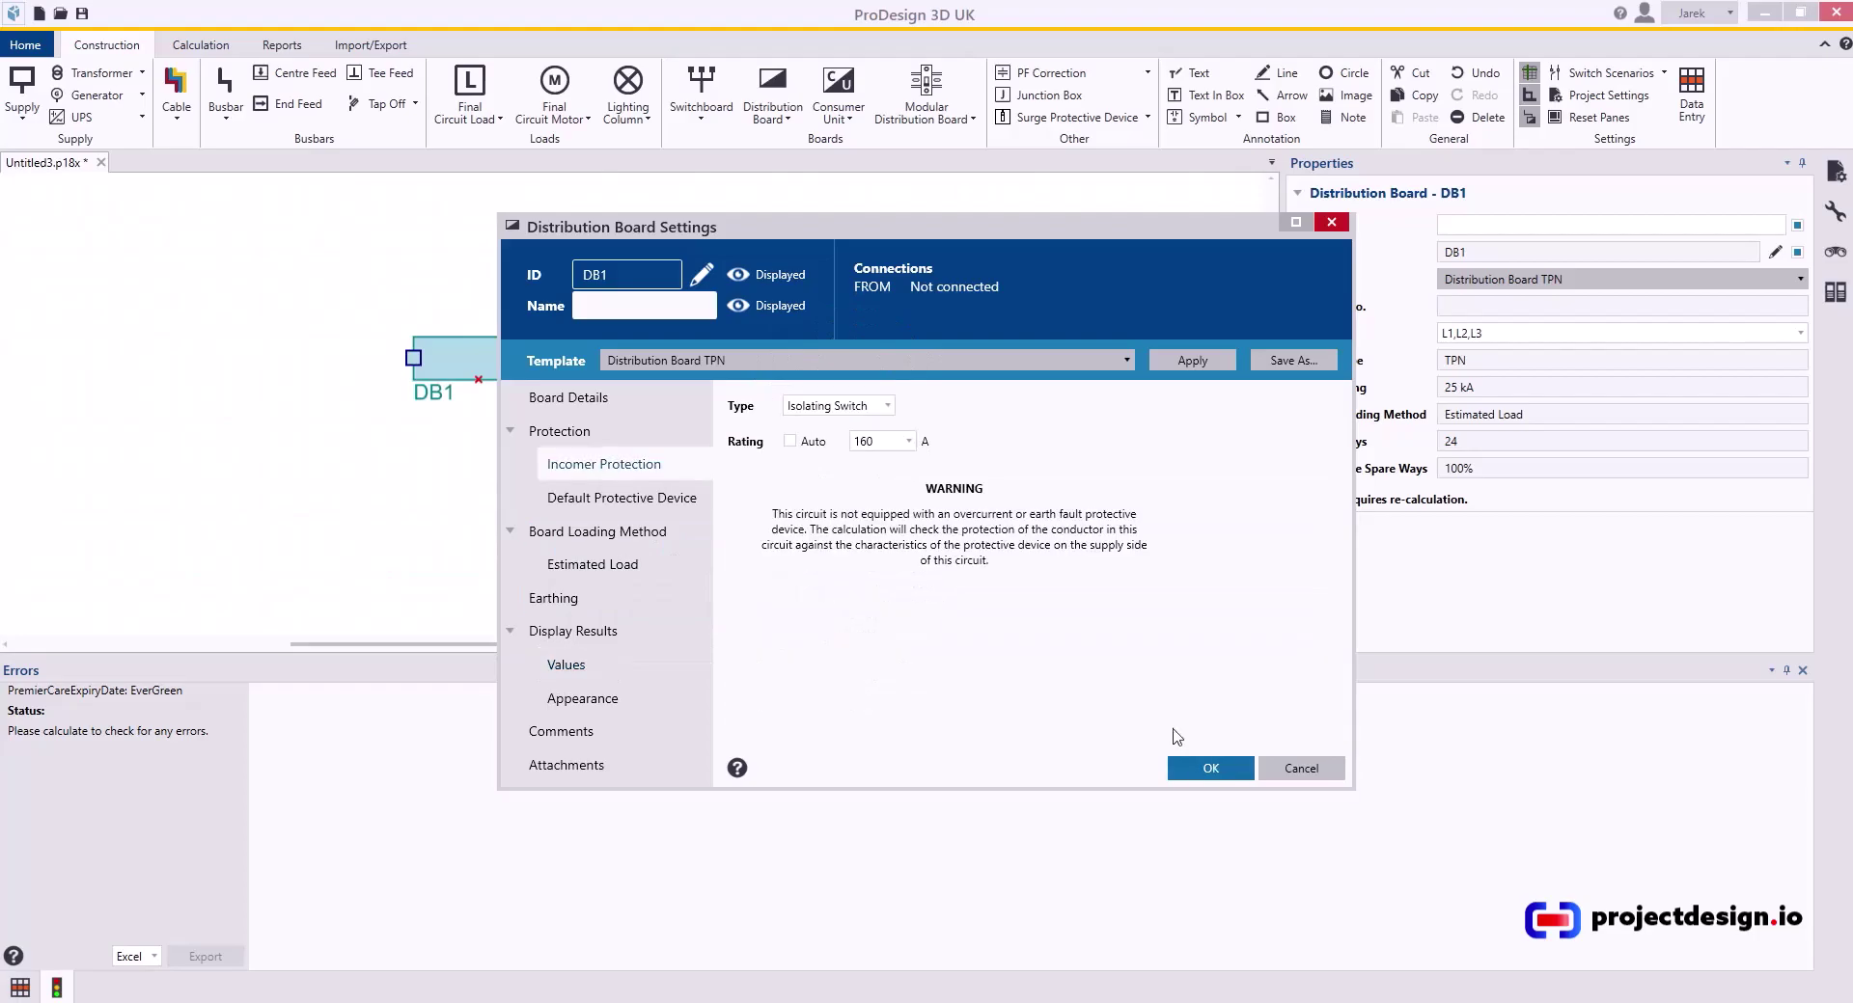
click(580, 527)
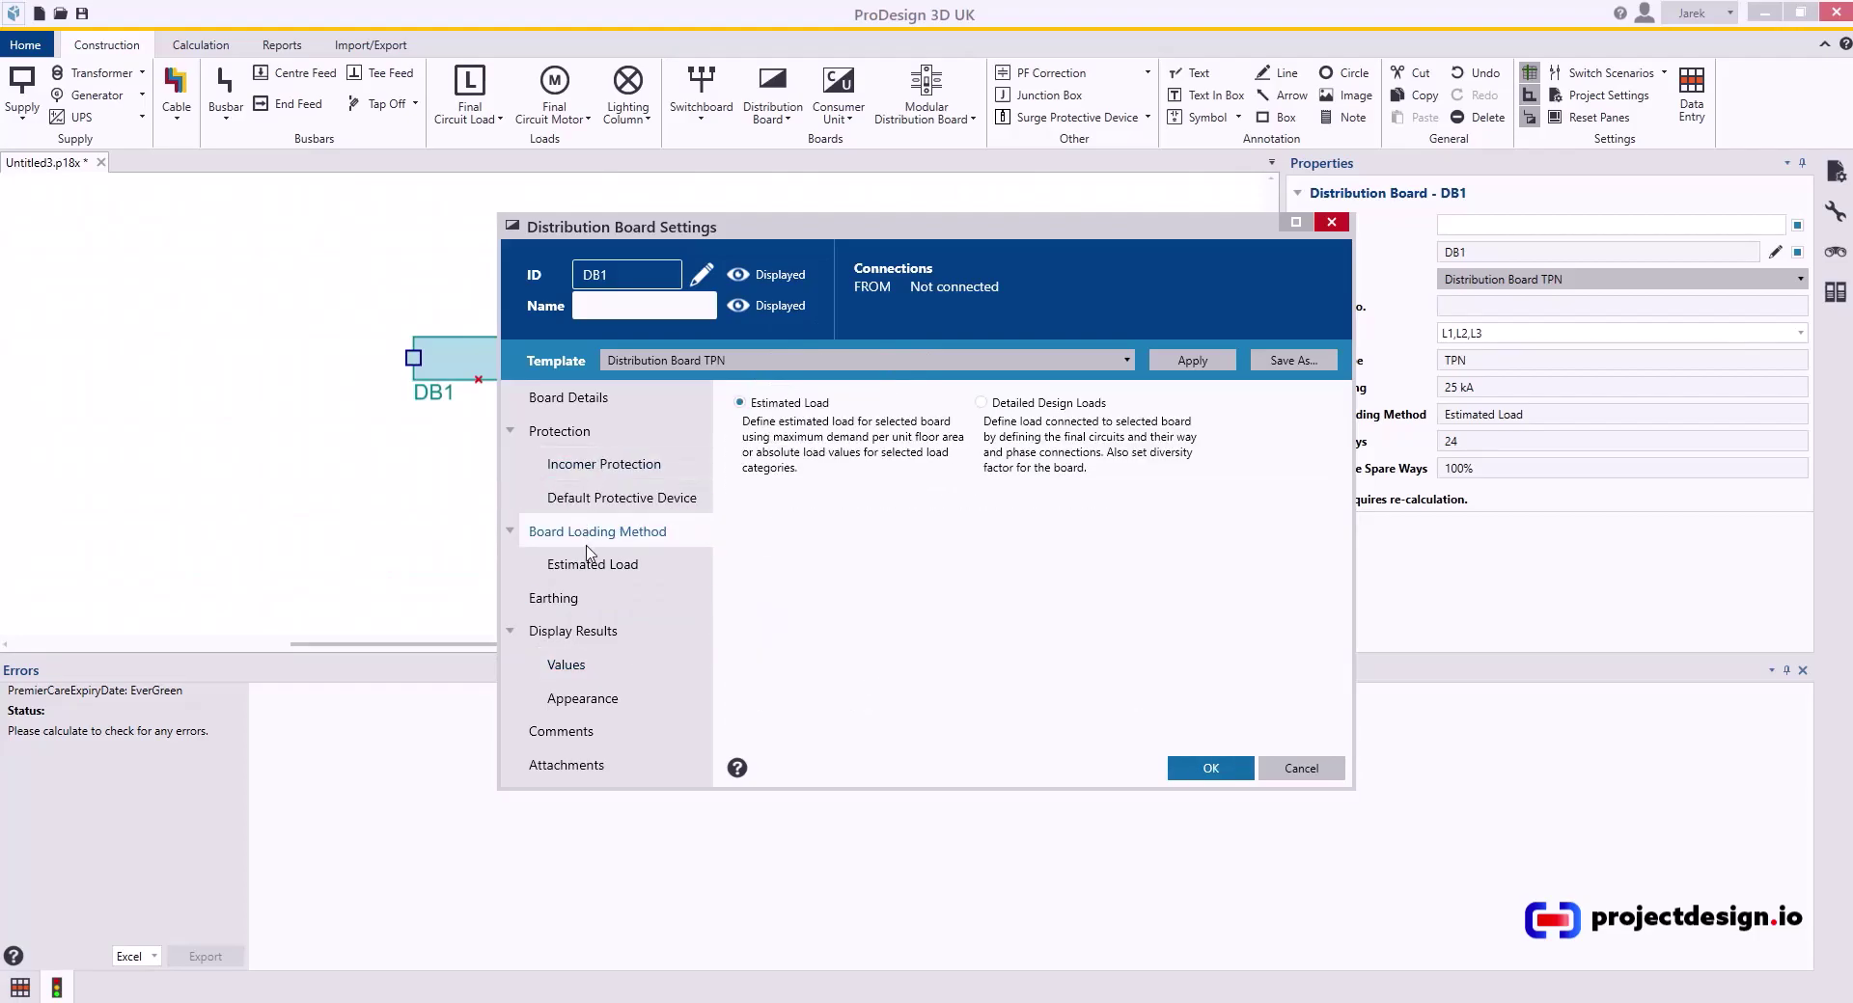